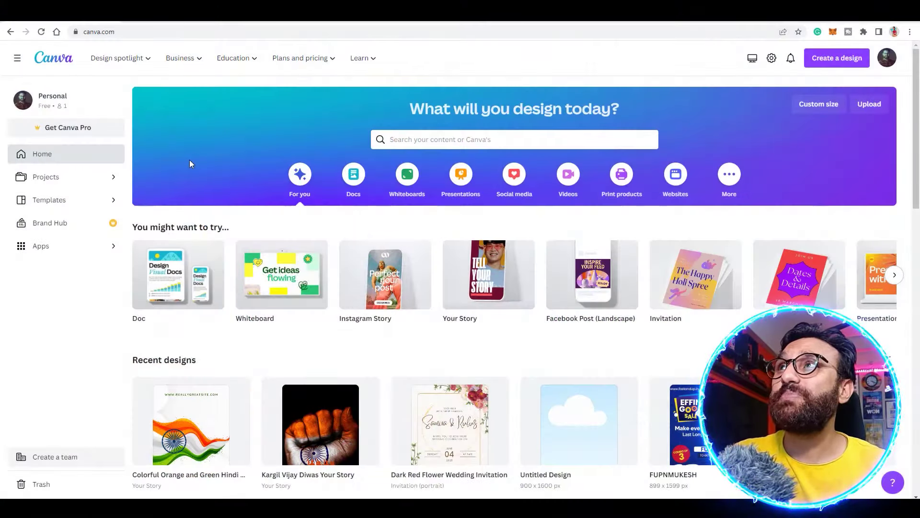
Search the template library for invitation designs using the recent search term "invitation".
mouse_move(455, 262)
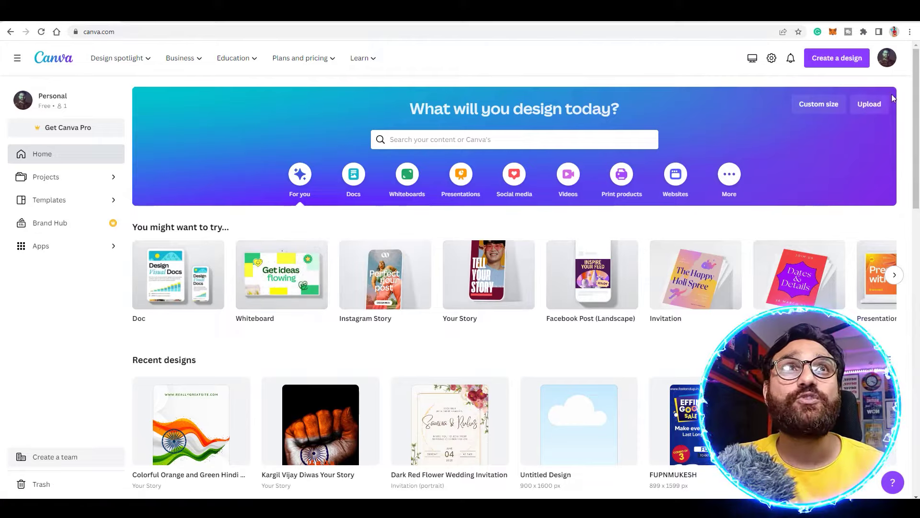
click(887, 60)
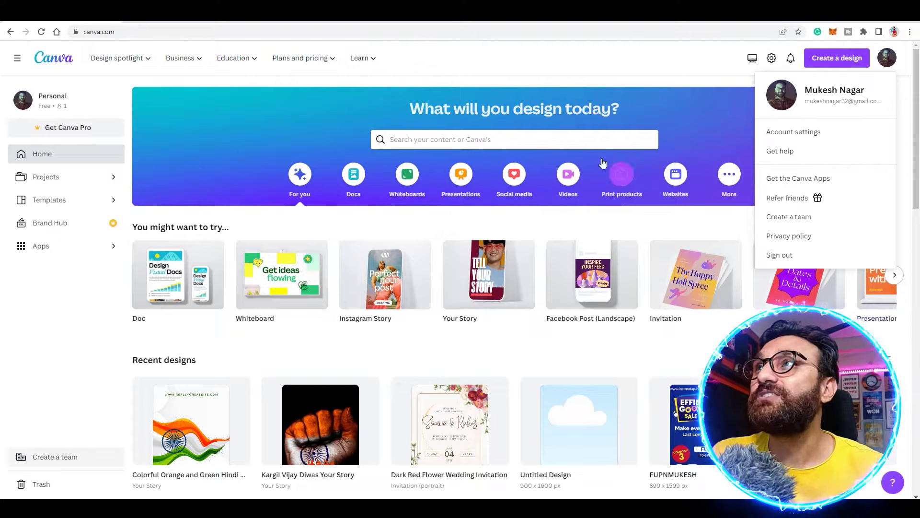
click(424, 140)
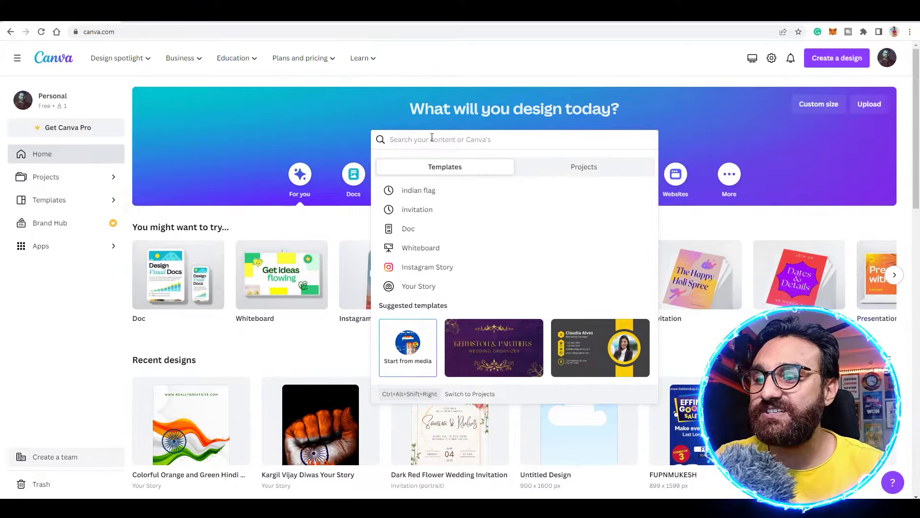
click(417, 209)
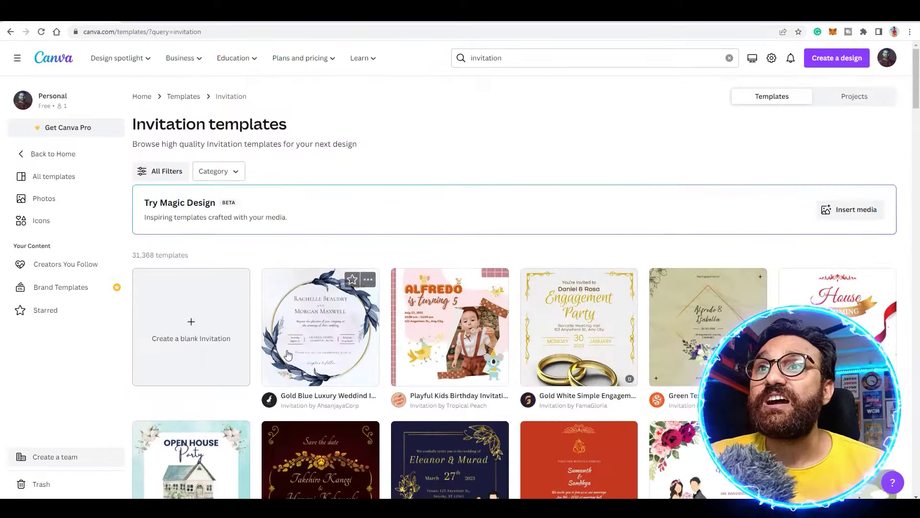
Look through the invitation templates for a suitable wedding invitation design.
scroll(451, 335, down, 3)
scroll(417, 288, down, 5)
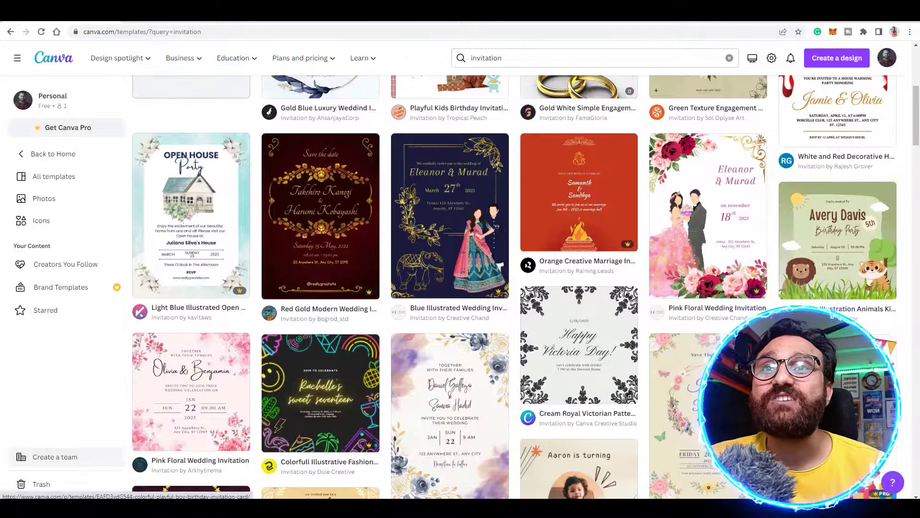
scroll(403, 309, up, 3)
scroll(403, 310, up, 2)
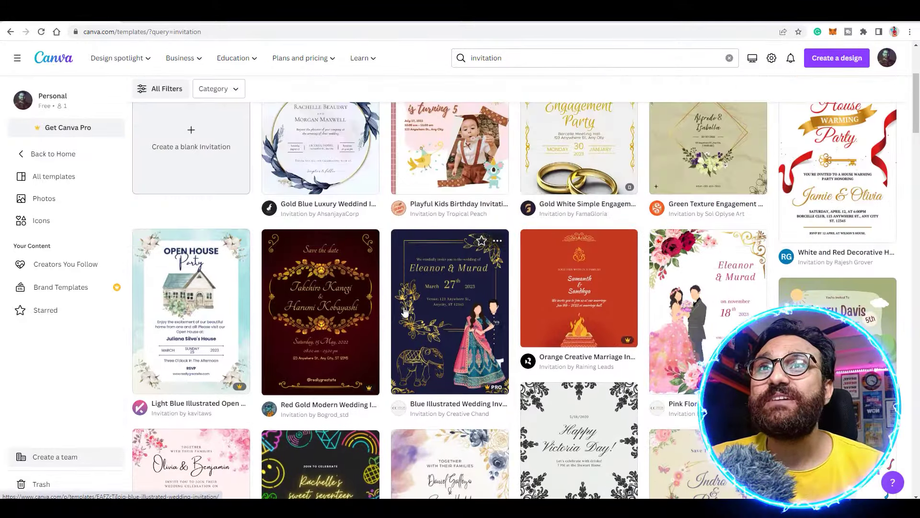
scroll(816, 297, up, 2)
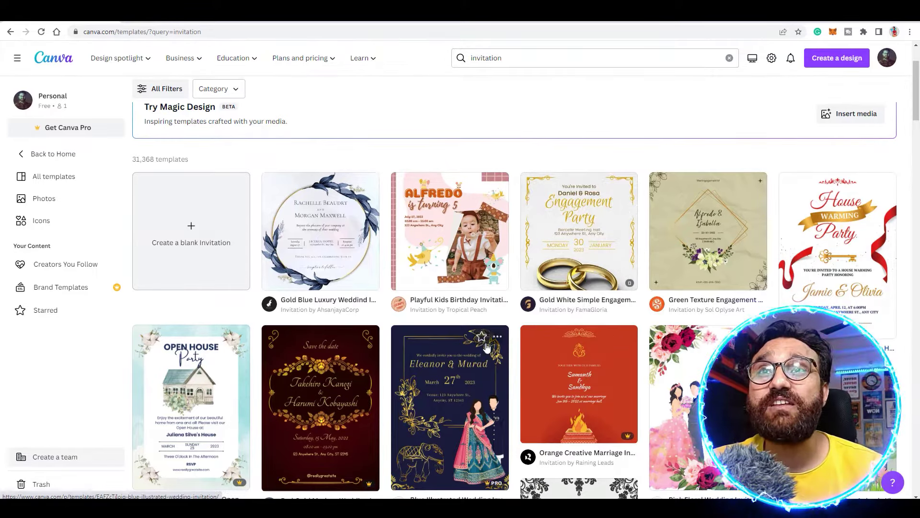
scroll(307, 341, down, 7)
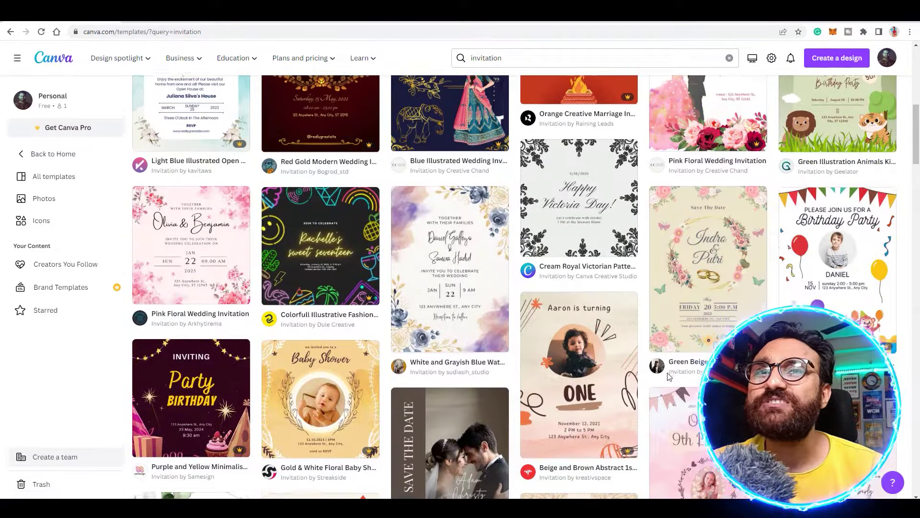
scroll(307, 341, down, 2)
scroll(348, 297, down, 2)
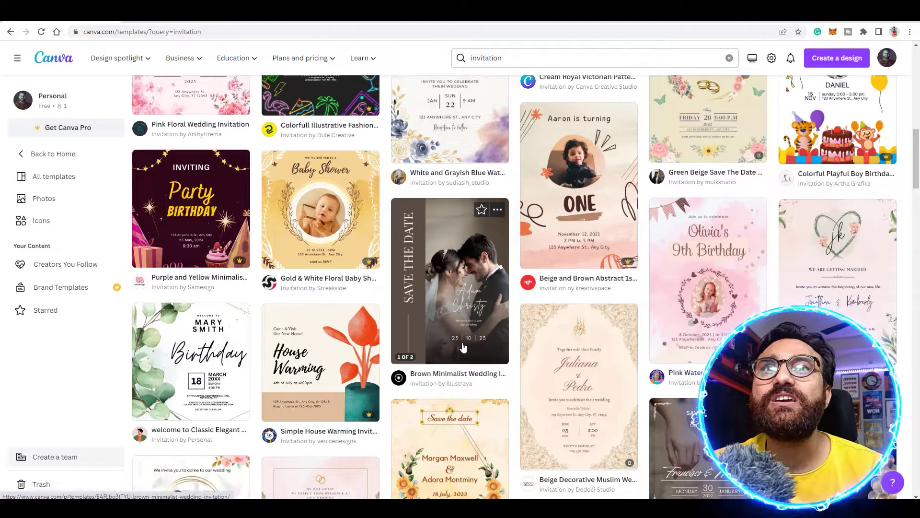
scroll(561, 319, up, 2)
scroll(475, 376, up, 2)
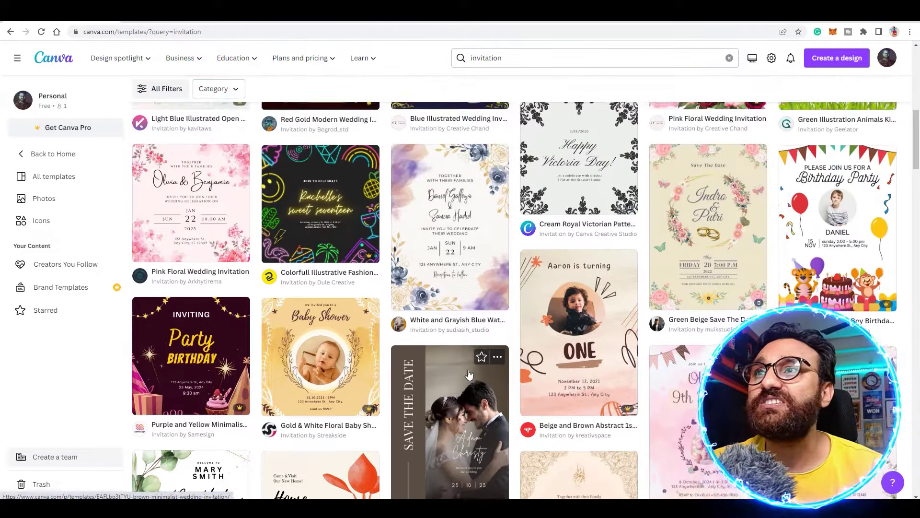
scroll(204, 396, up, 4)
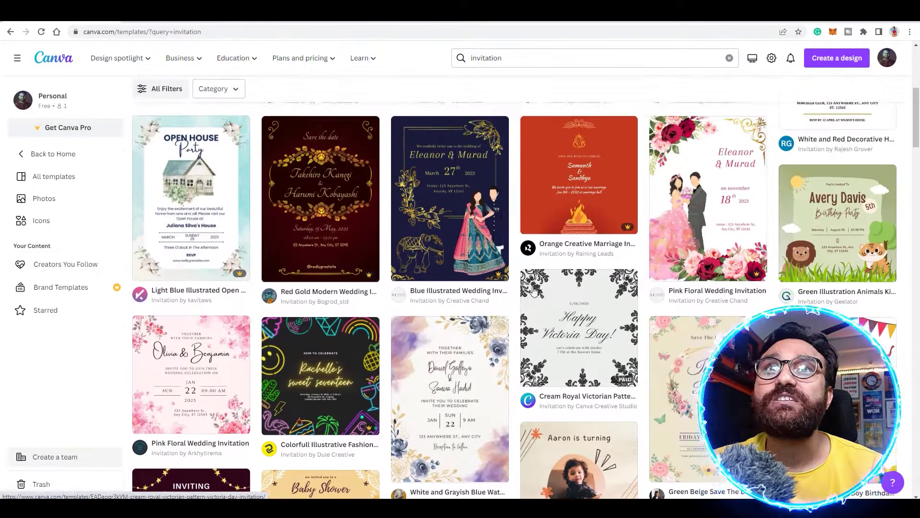
scroll(364, 355, up, 2)
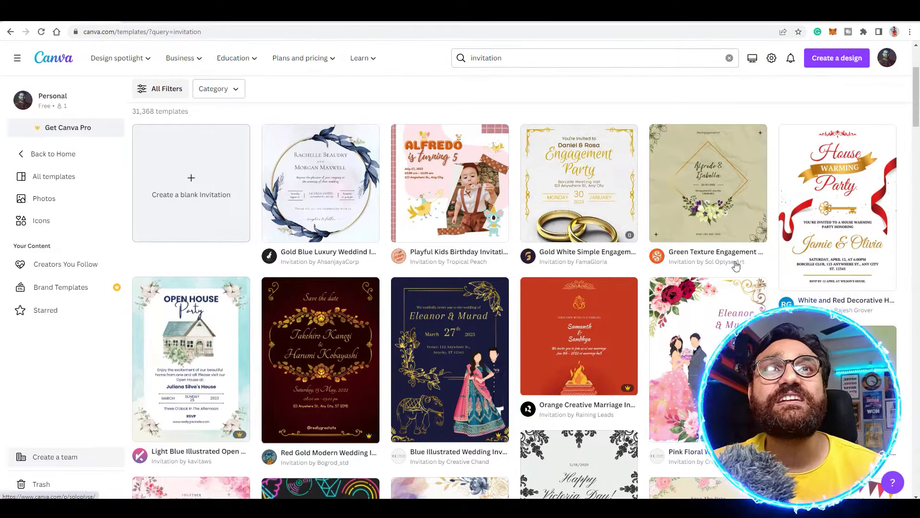
scroll(662, 253, down, 7)
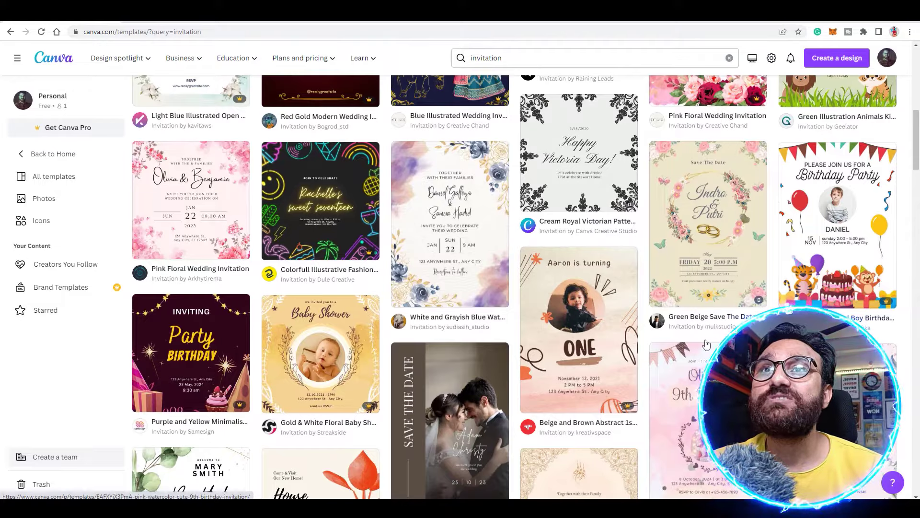
scroll(677, 336, down, 10)
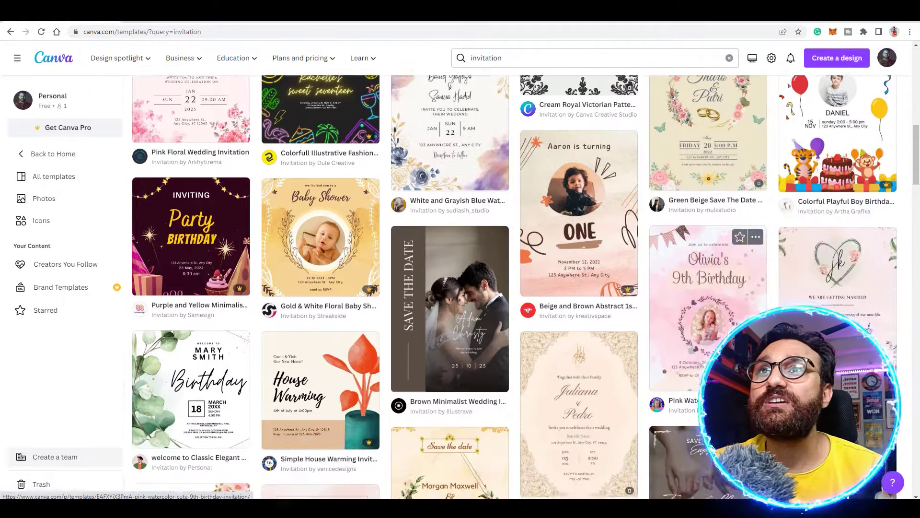
scroll(653, 384, down, 10)
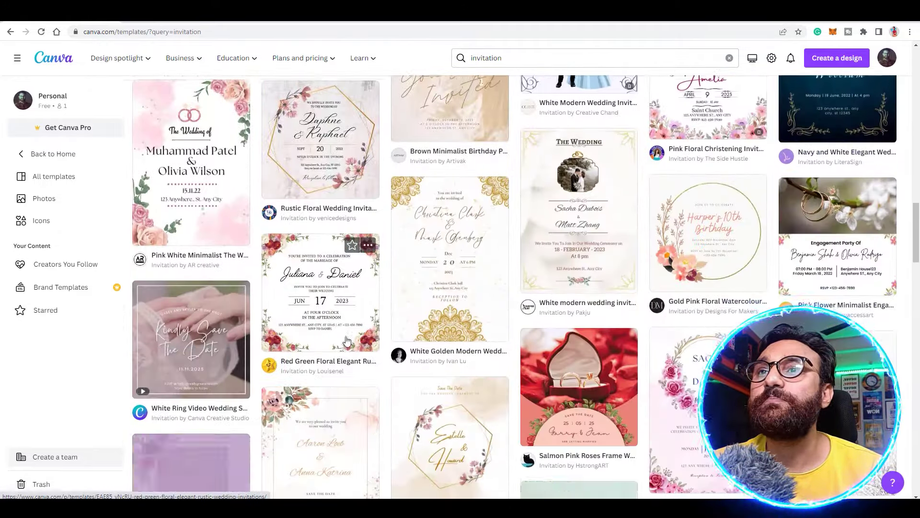
scroll(652, 385, up, 6)
scroll(653, 385, down, 5)
scroll(655, 390, up, 7)
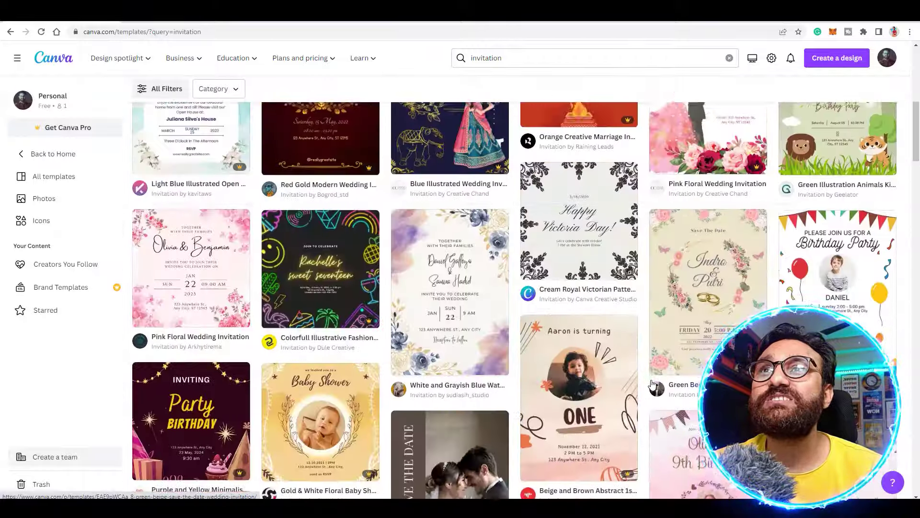
Open the White and Grayish Blue Watercolor Flower Wedding Invitation template for customizing.
scroll(656, 398, down, 1)
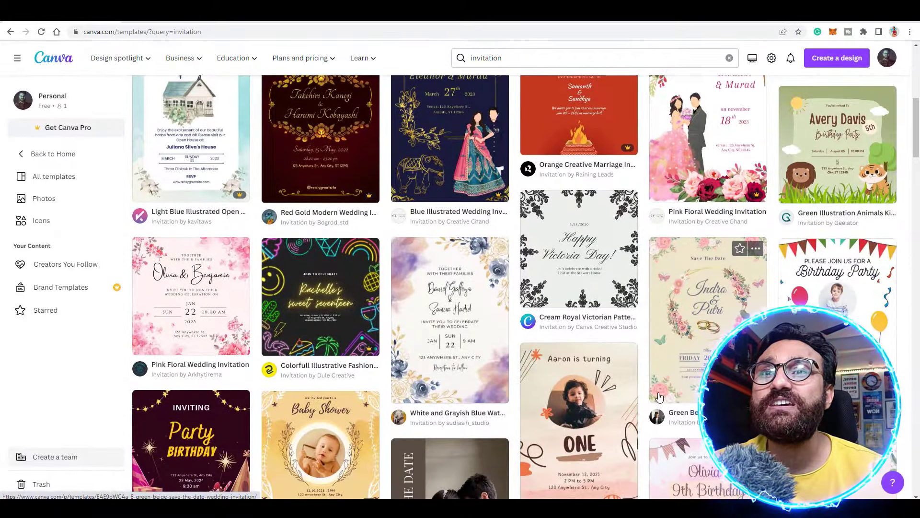
click(436, 276)
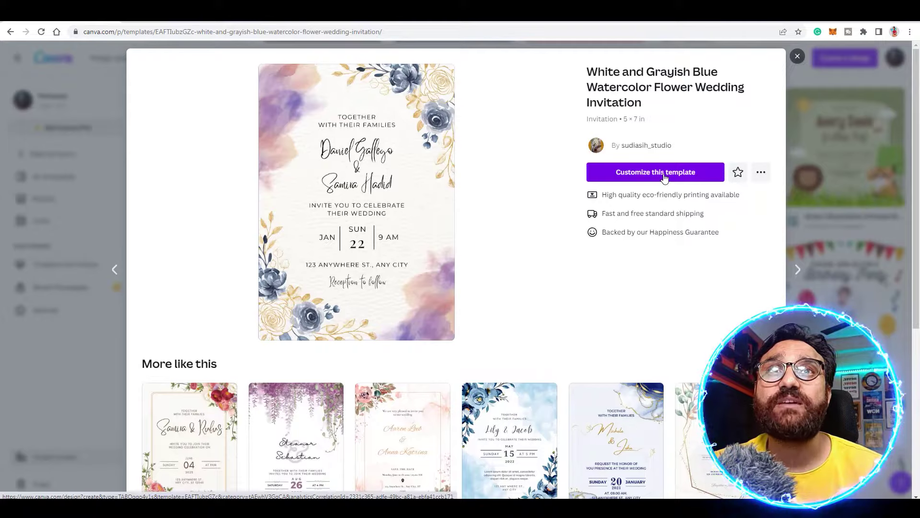
click(664, 177)
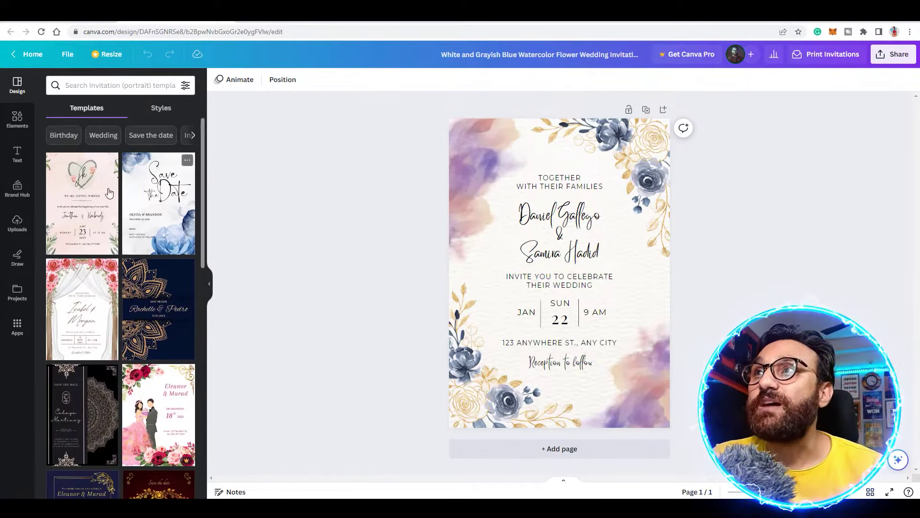
scroll(145, 318, down, 9)
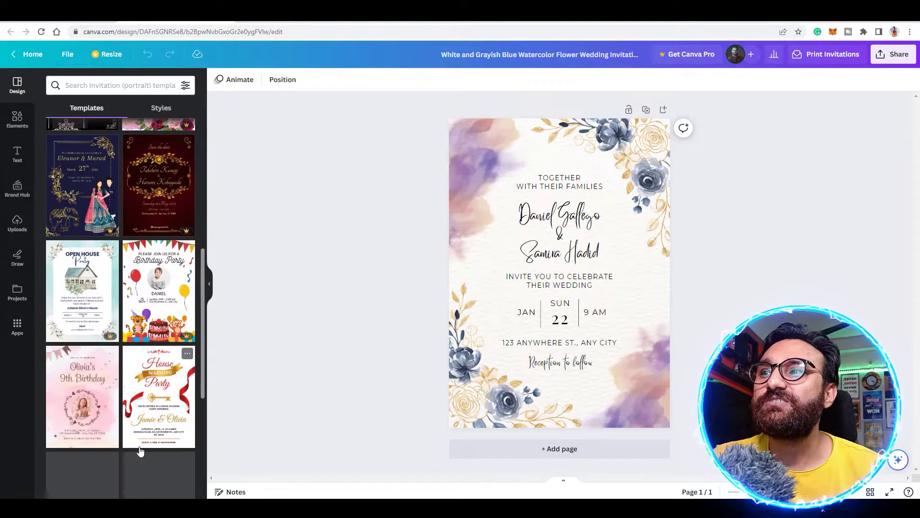
scroll(137, 442, up, 7)
scroll(131, 438, up, 2)
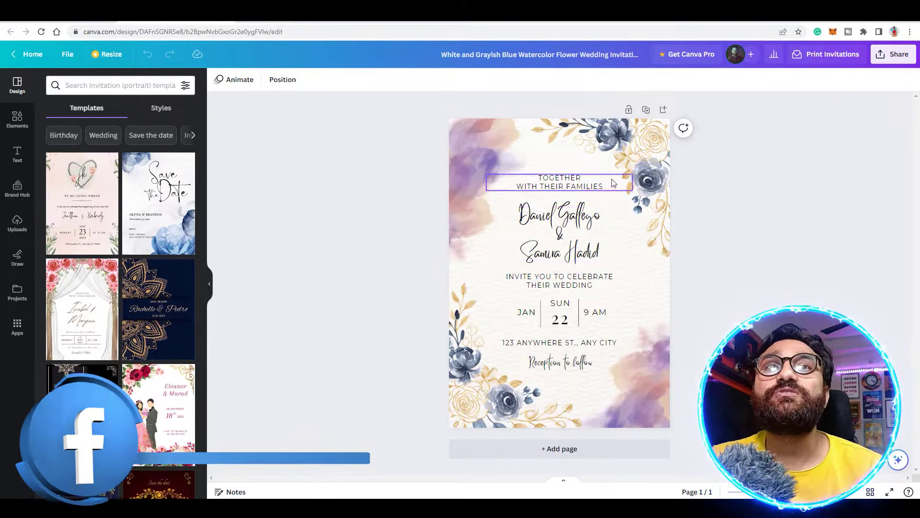
Try moving the flower image in the invitation's upper-right corner and the "TOGETHER WITH THEIR FAMILIES" text, and undo the moves.
click(638, 154)
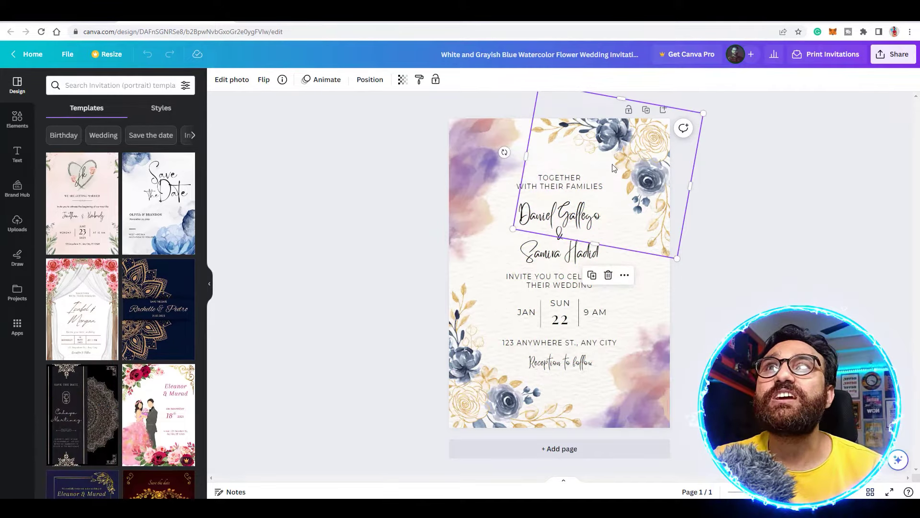
drag(631, 163, 685, 239)
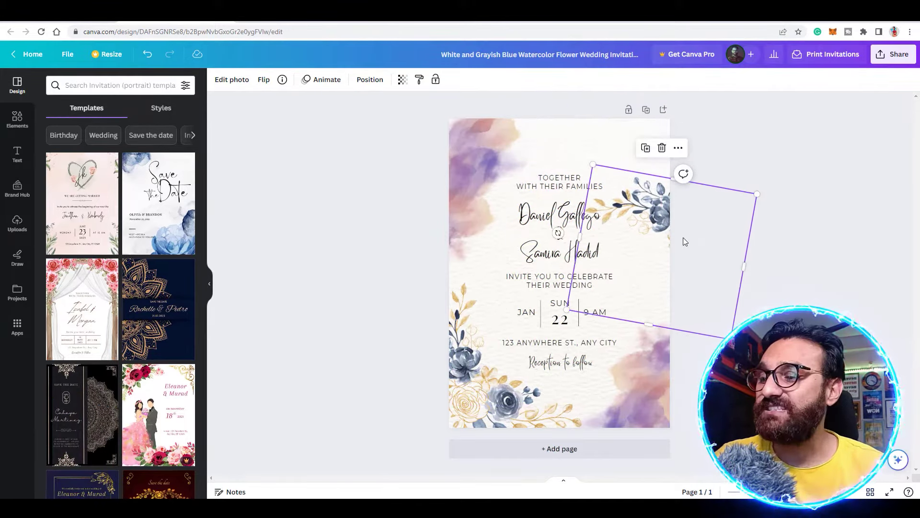
key(ctrl+z)
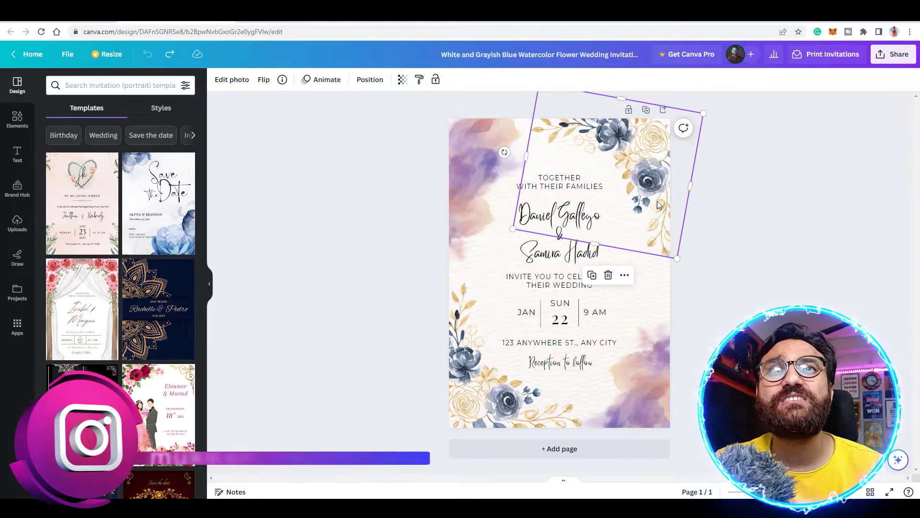
key(ctrl+y)
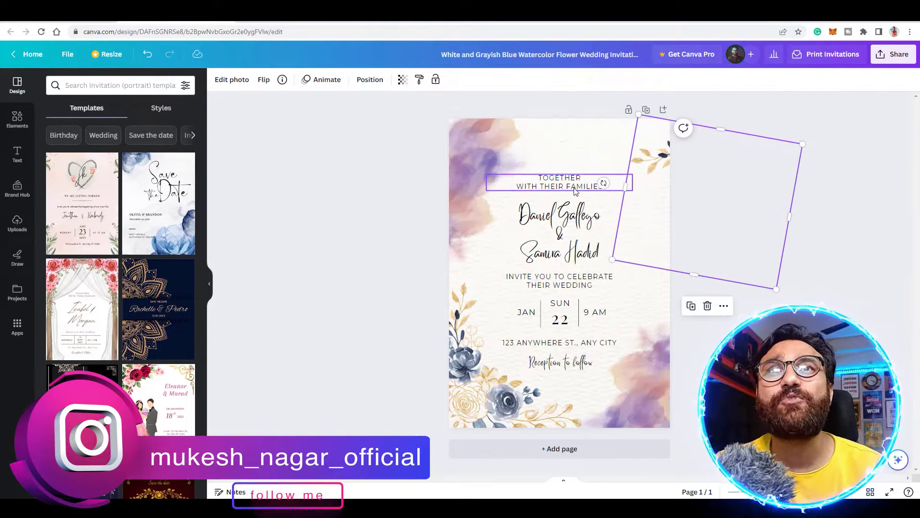
drag(576, 191, 503, 177)
key(ctrl+z)
key(ctrl+z)
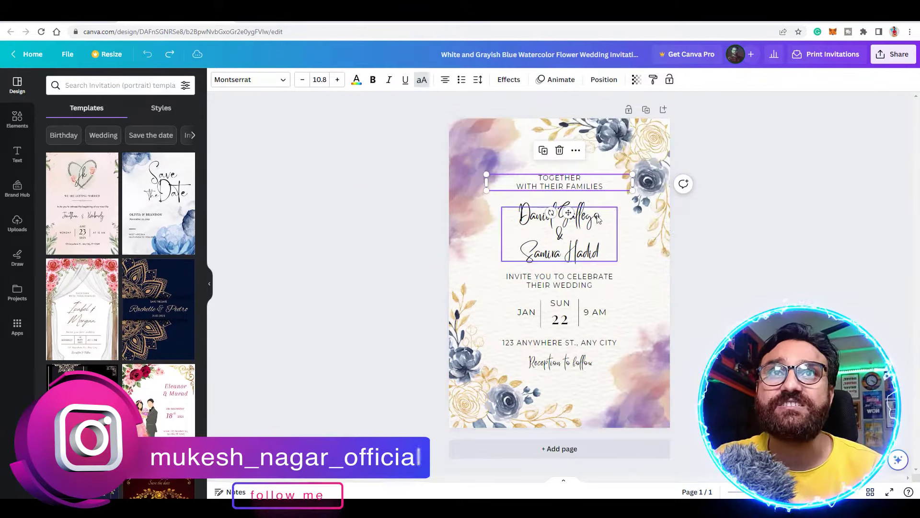
key(ctrl+z)
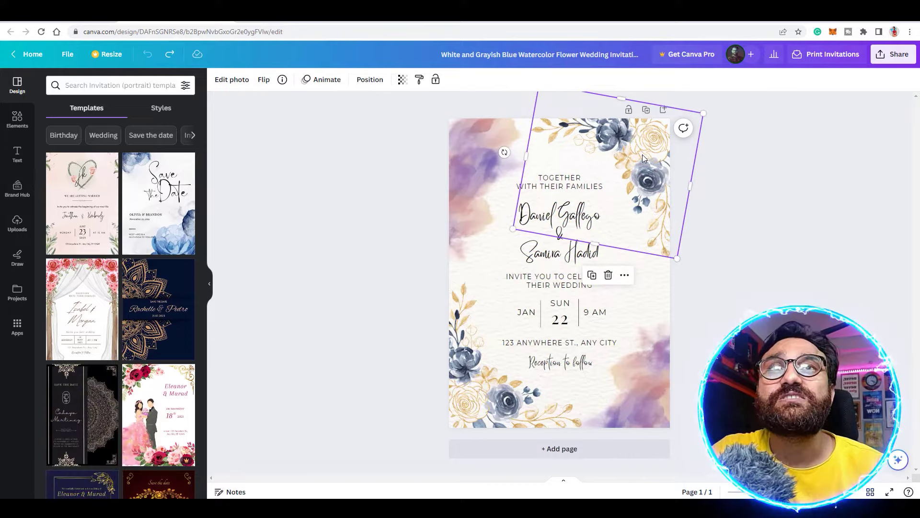
Try photo animations such as Pan, Fade and Neon on the upper-right flower image and apply Photo Zoom on enter.
click(327, 80)
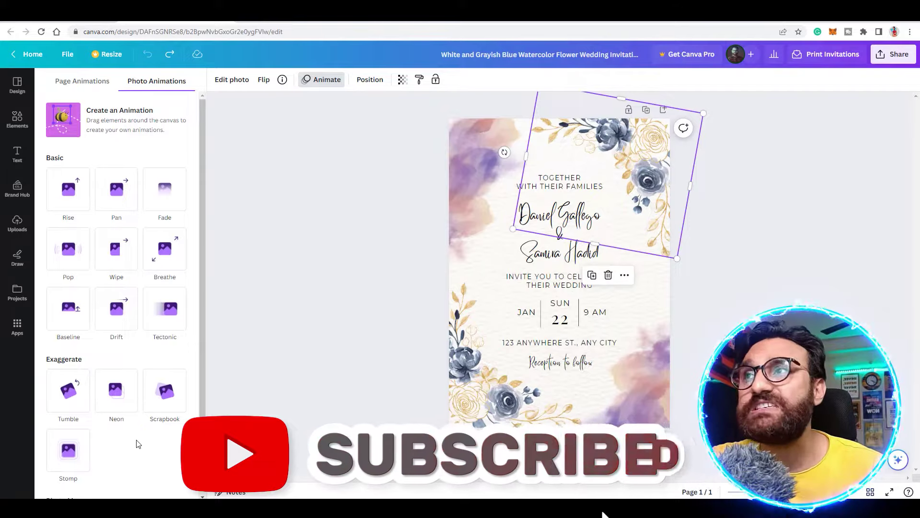
click(117, 190)
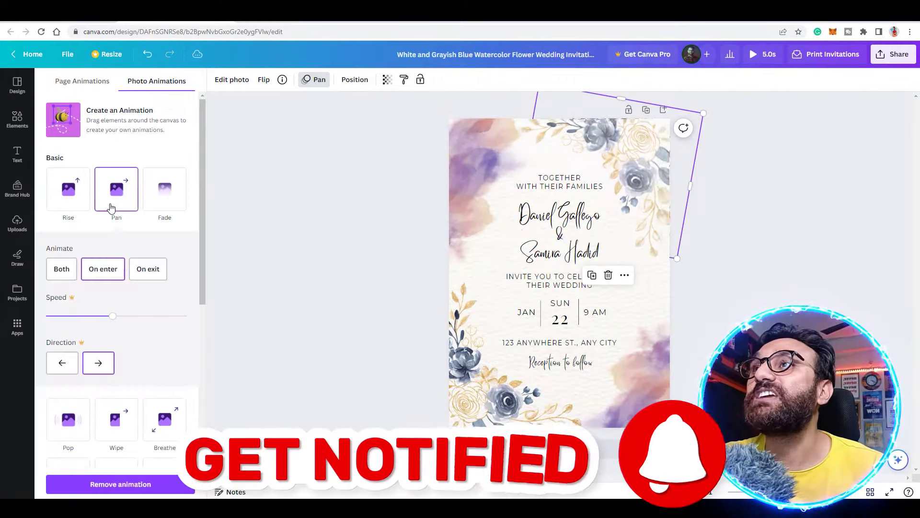
click(163, 195)
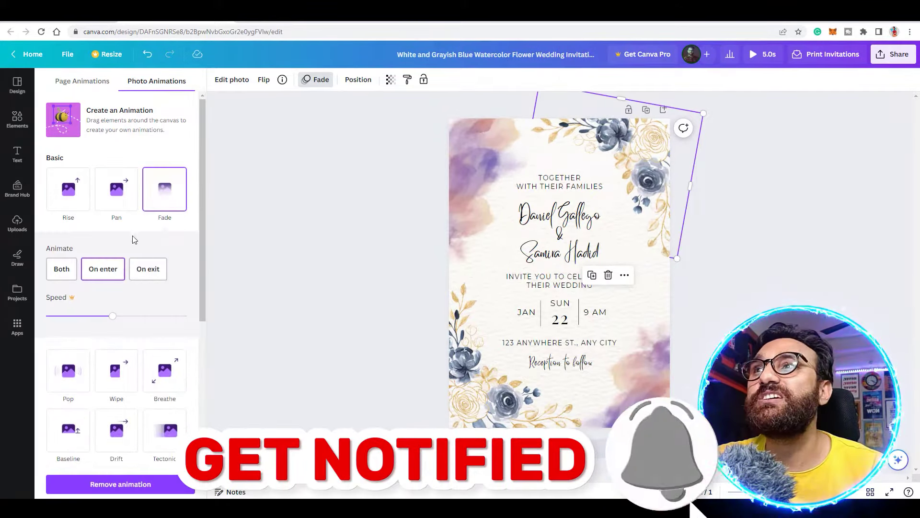
click(117, 370)
click(118, 338)
click(127, 377)
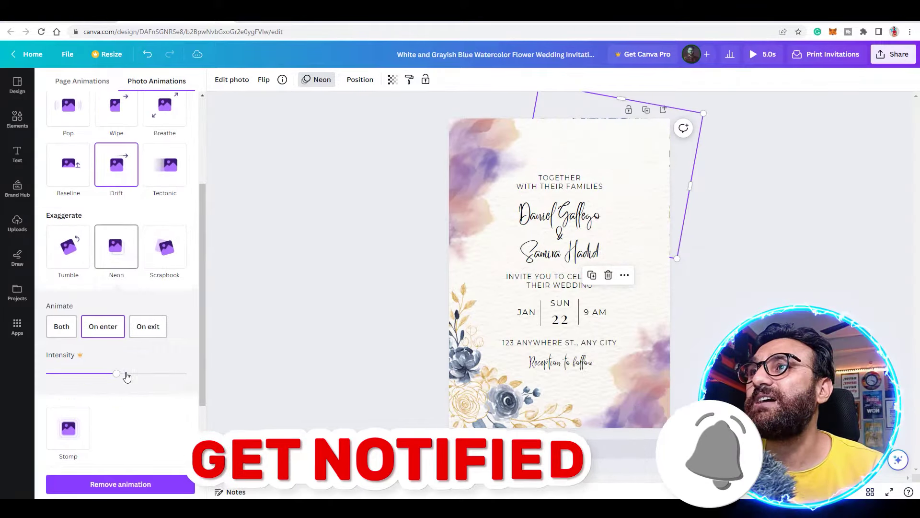
scroll(83, 249, down, 3)
click(172, 292)
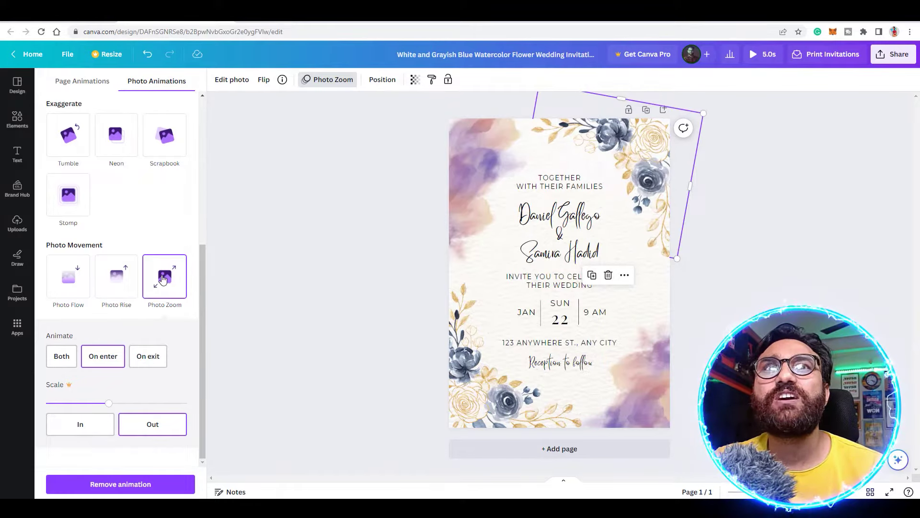
Apply the Photo Zoom animation to the flower image in the invitation's lower-left corner.
click(484, 401)
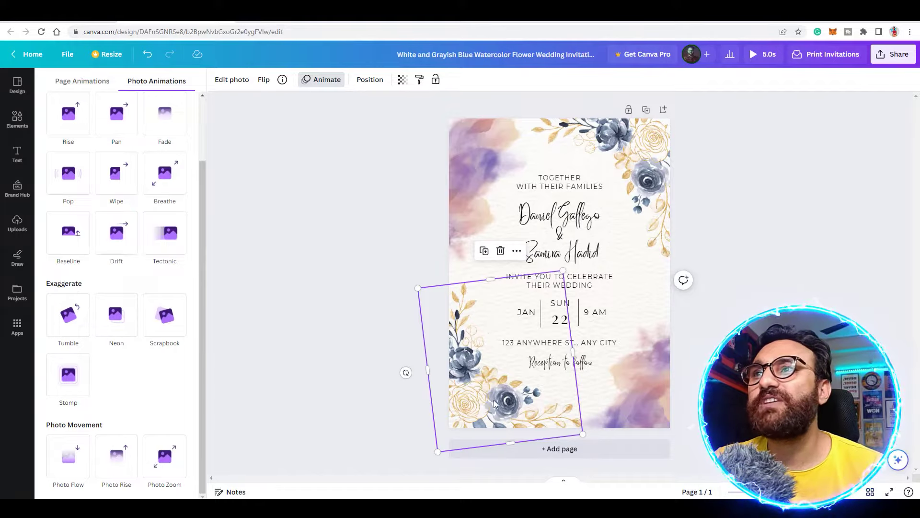
click(164, 458)
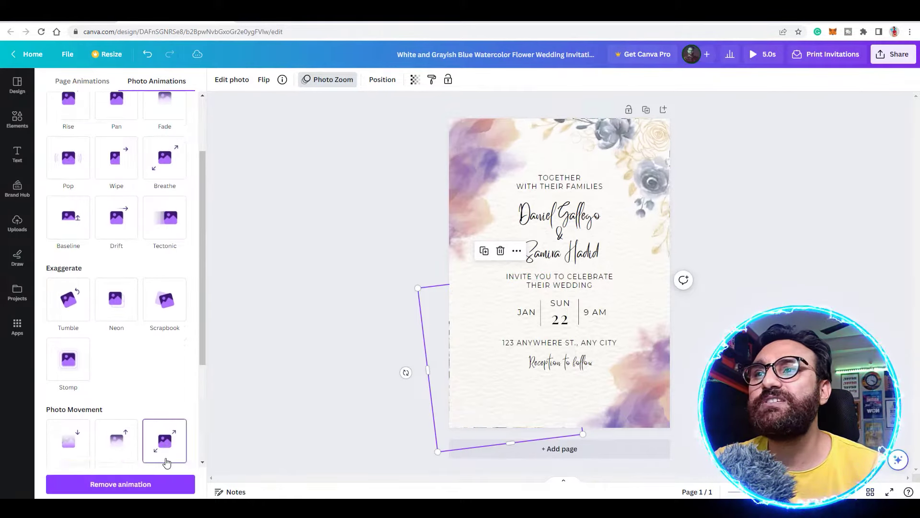
scroll(164, 460, down, 3)
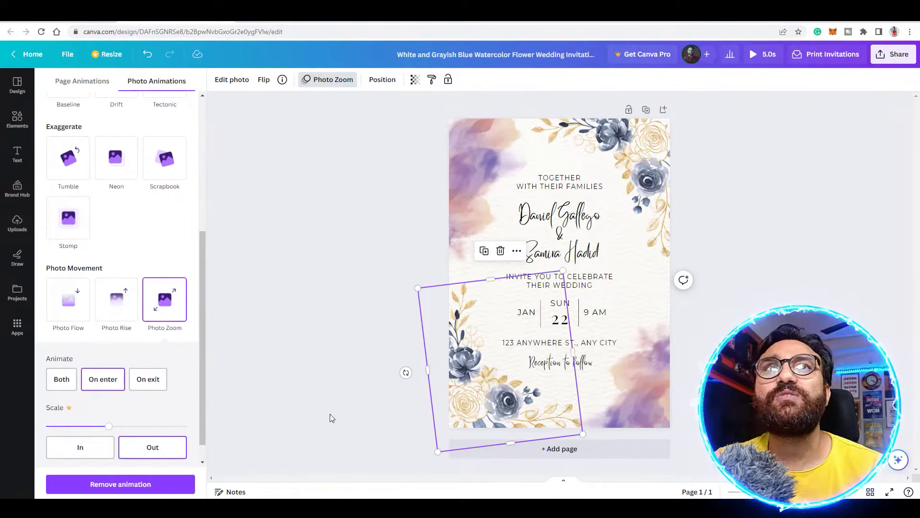
Preview the animated wedding invitation and close the preview.
click(329, 79)
click(753, 55)
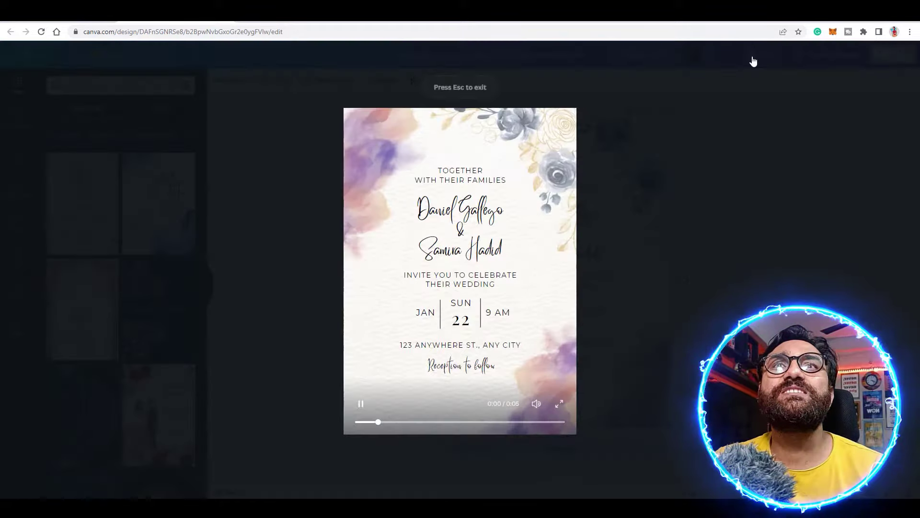
key(Escape)
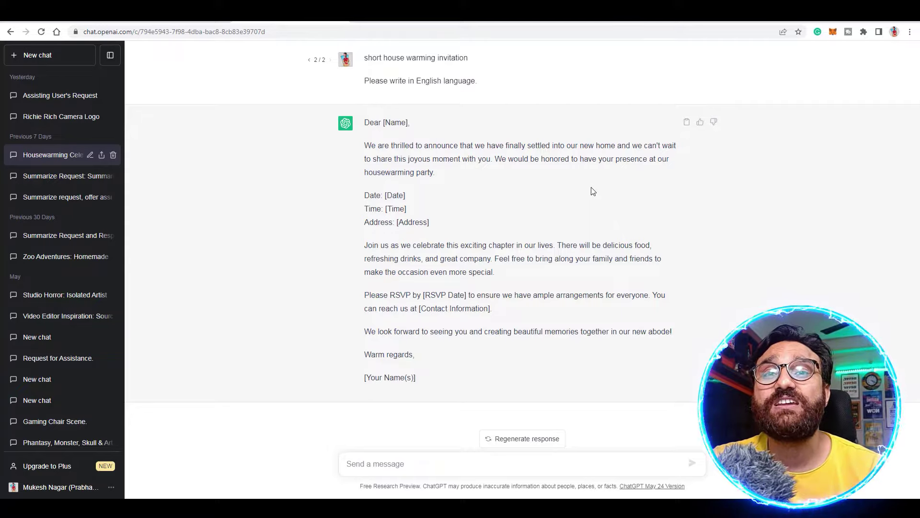
Switch to the ChatGPT conversation and select the "housewarming party" wording in the generated invitation for use in the design.
drag(364, 173, 420, 172)
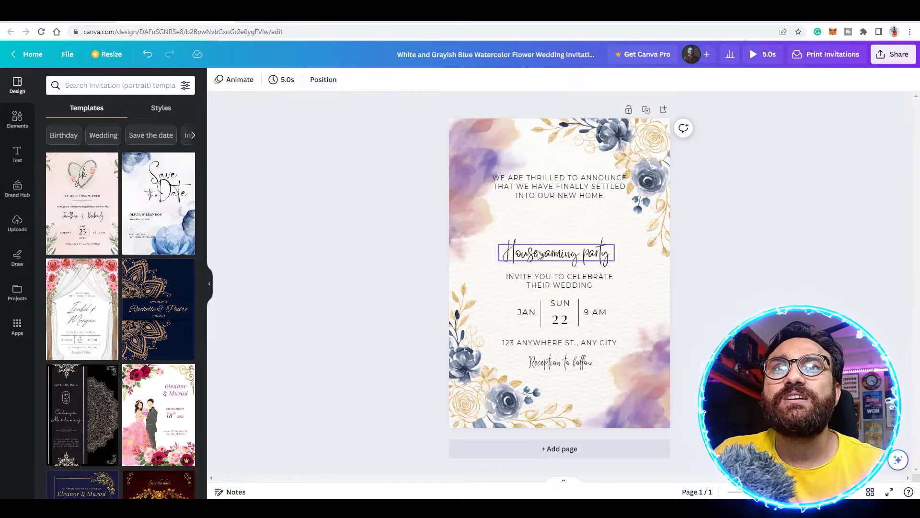
Try adding a blank second page and moving the "INVITE YOU TO CELEBRATE THEIR WEDDING" text onto it, and undo both changes.
click(546, 448)
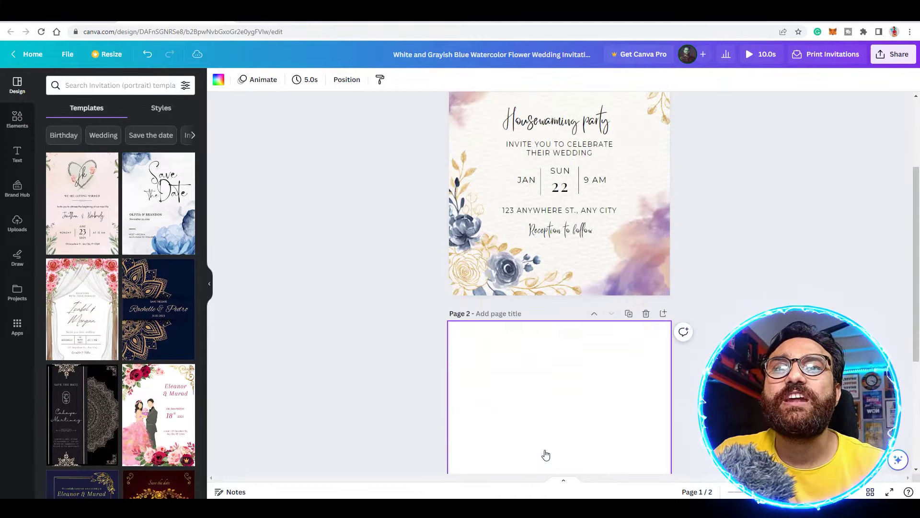
scroll(569, 325, up, 7)
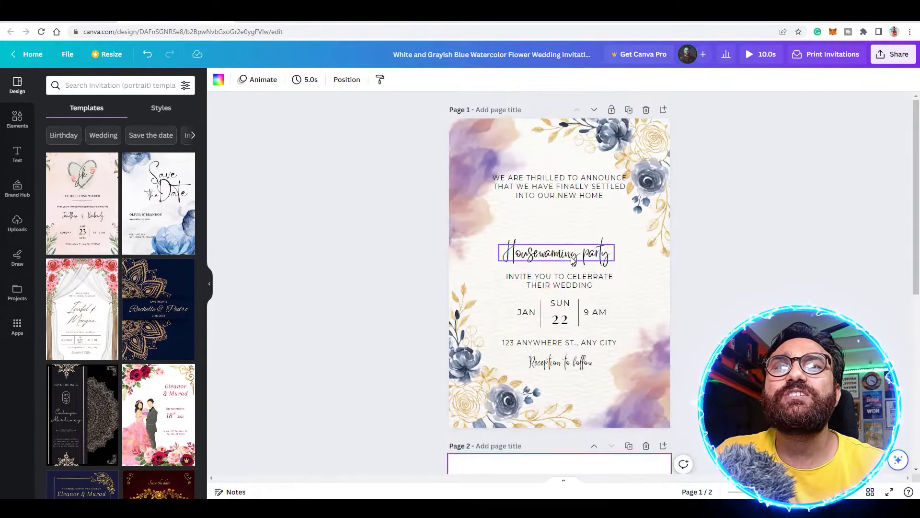
scroll(574, 260, down, 1)
drag(576, 233, 576, 443)
scroll(595, 275, down, 6)
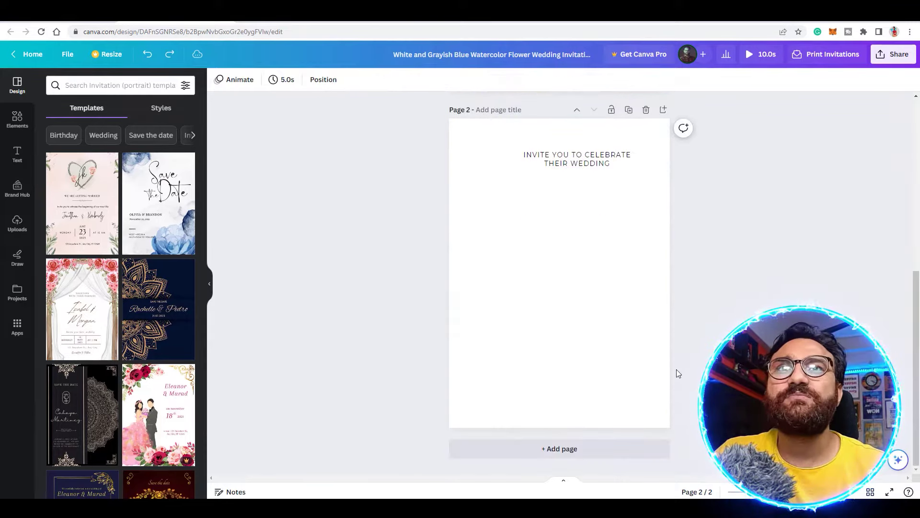
key(ctrl+z)
key(ctrl+z)
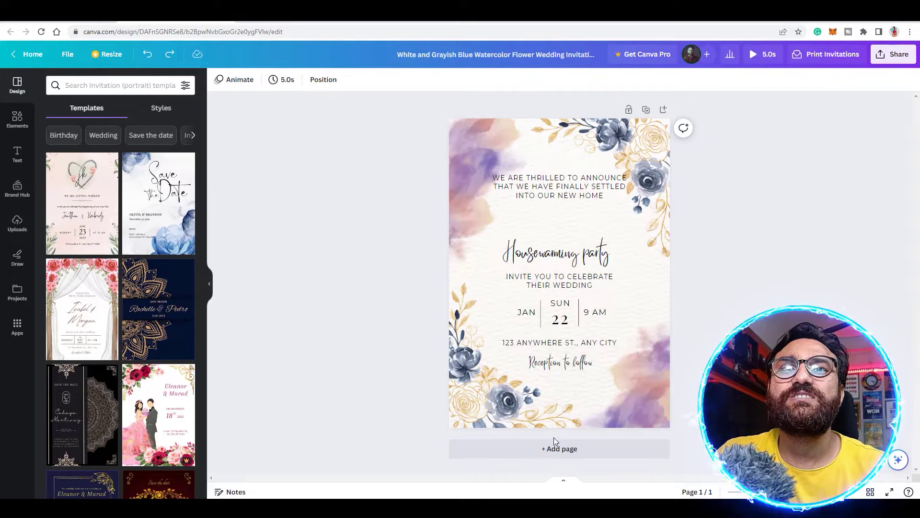
Try adding a blank page and duplicating it, and undo both additions.
click(556, 447)
click(629, 255)
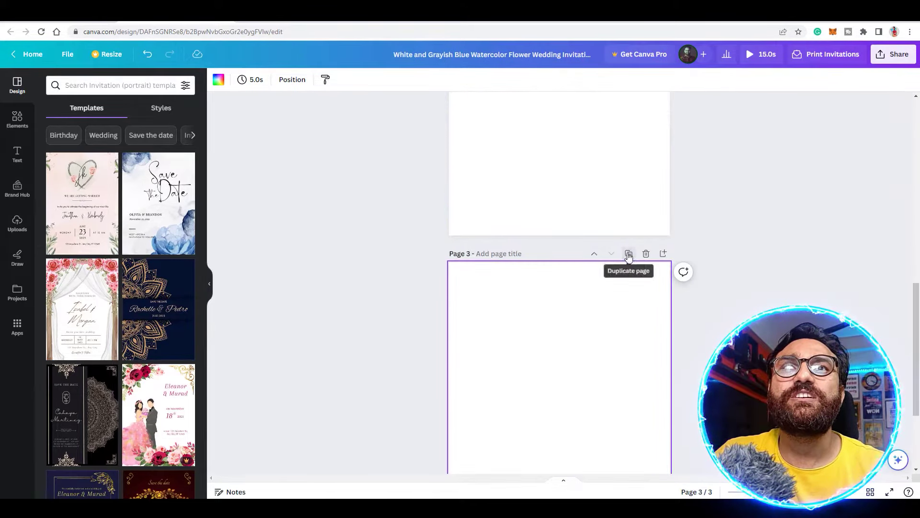
key(ctrl+z)
key(ctrl+z)
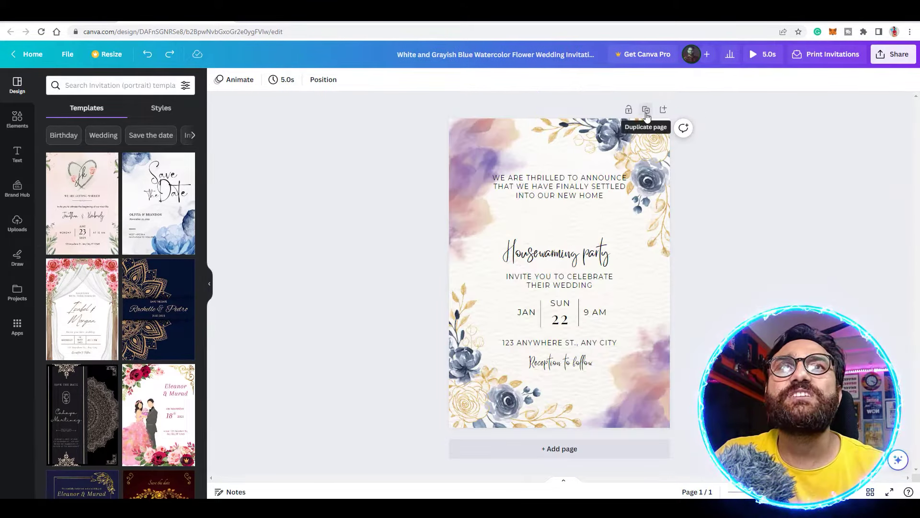
Duplicate the housewarming invitation page as a second page and return to page 1.
click(647, 111)
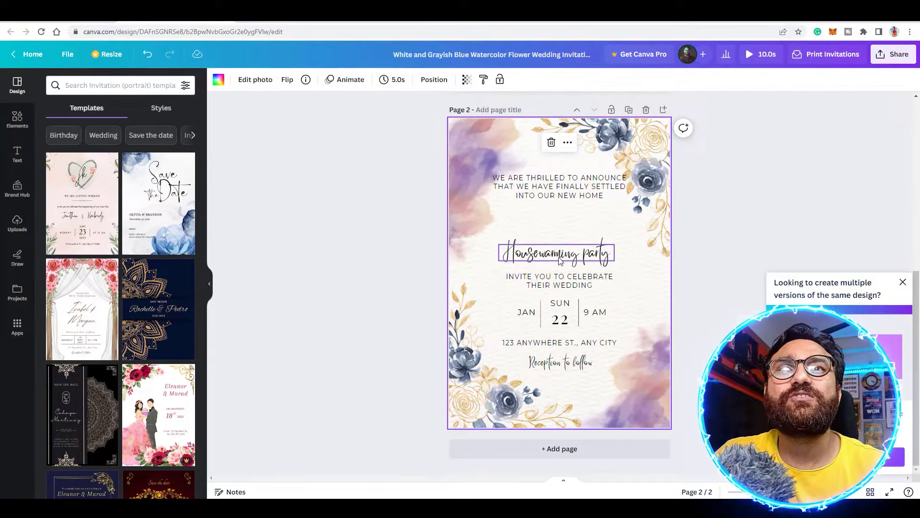
scroll(565, 325, up, 6)
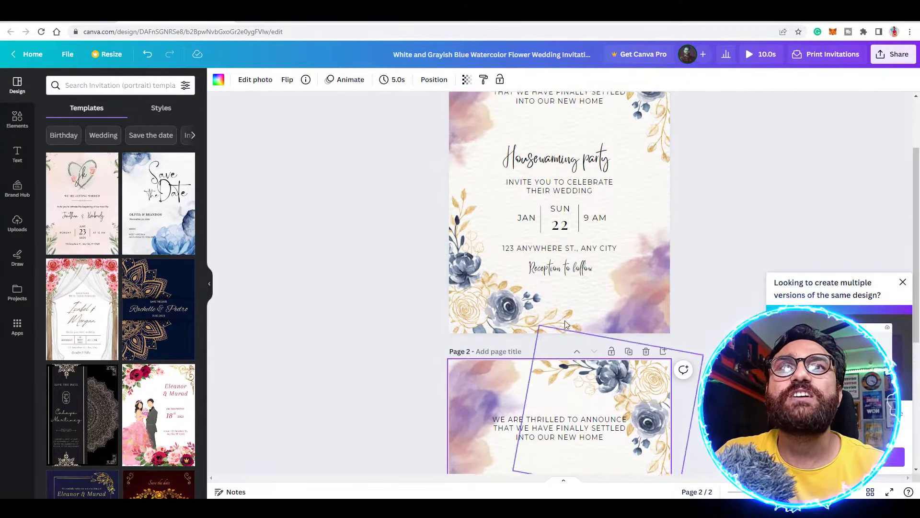
Change page 1's title to "Housewarming Invitation", and enlarge and centre it in the upper part of the page.
click(557, 257)
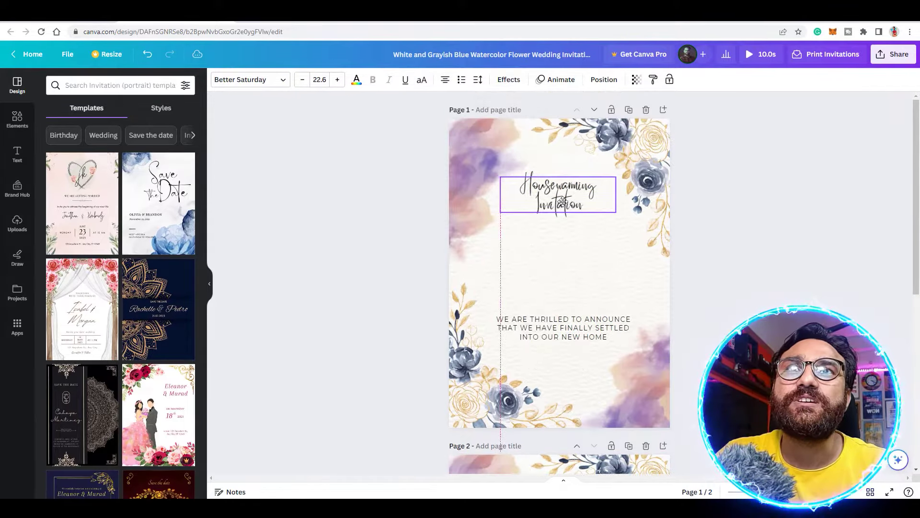
drag(565, 194, 566, 190)
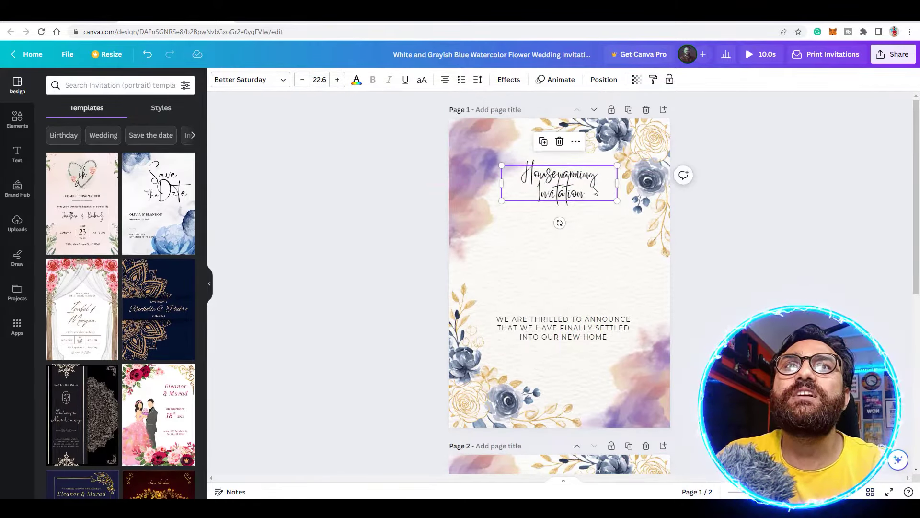
drag(623, 202, 662, 214)
drag(582, 193, 564, 192)
click(568, 269)
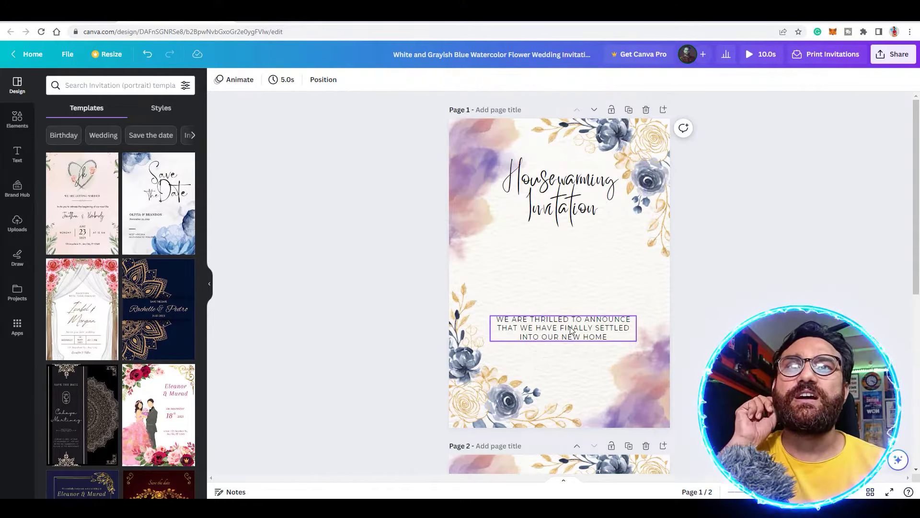
drag(516, 256, 513, 268)
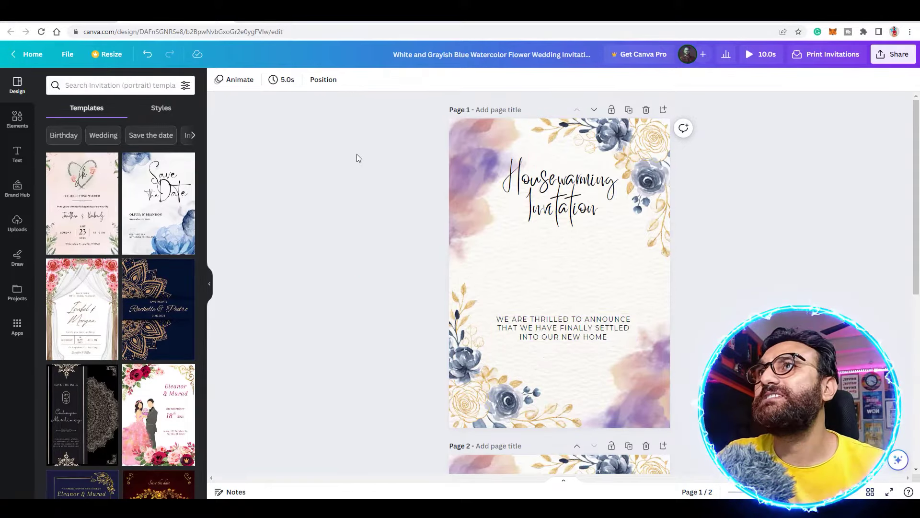
Search the elements library for "house" and restrict the results to animated elements.
click(19, 126)
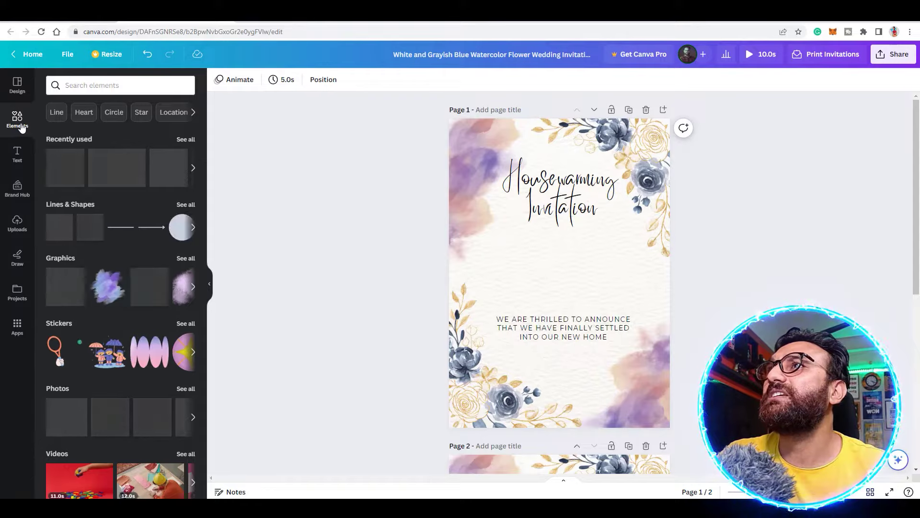
click(88, 85)
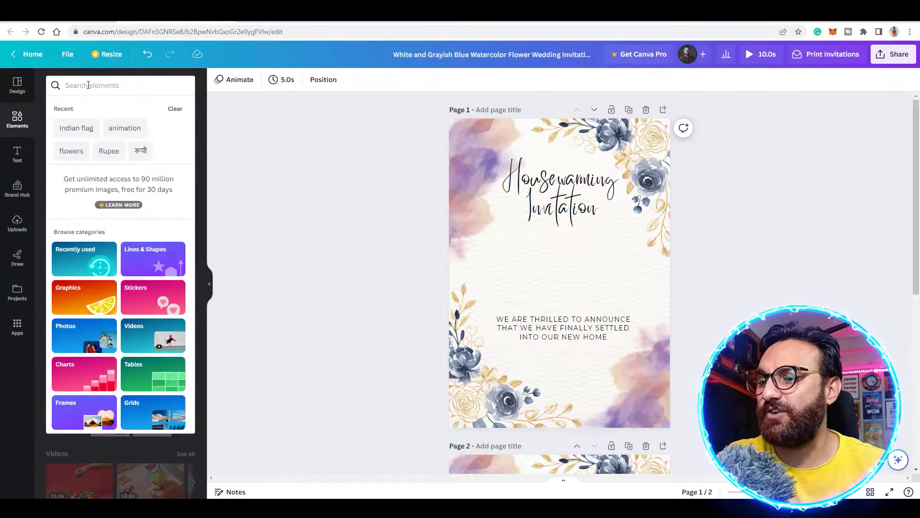
text(house)
key(Return)
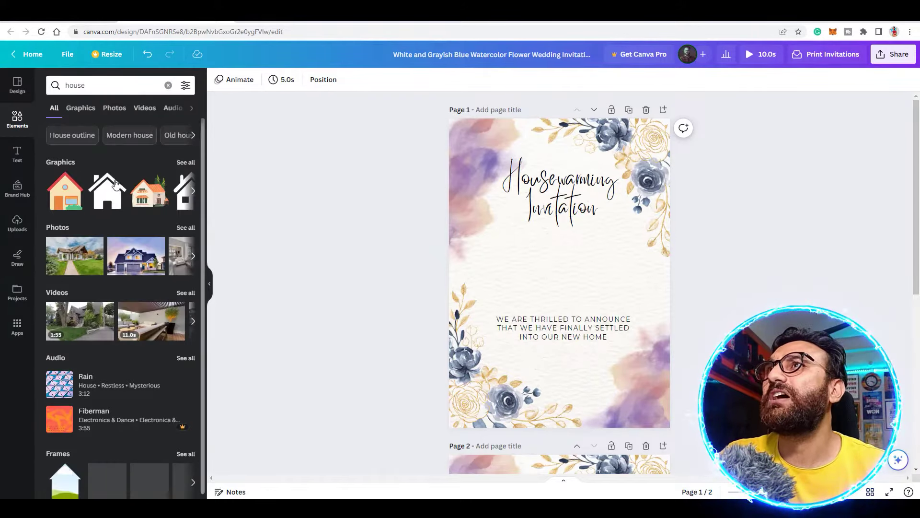
click(185, 86)
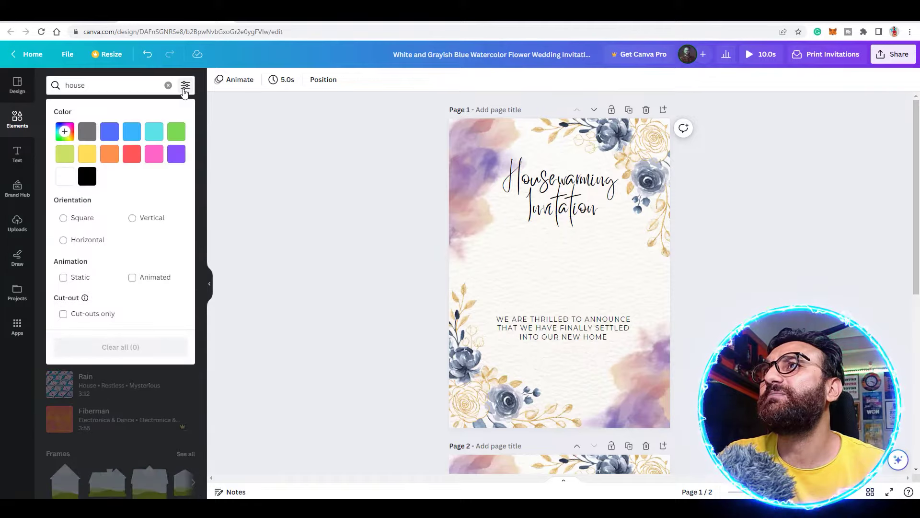
click(137, 281)
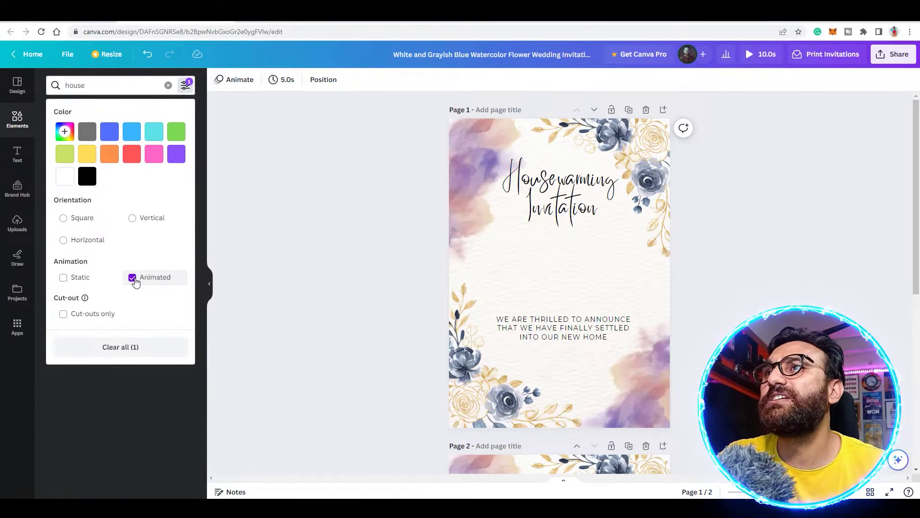
click(216, 173)
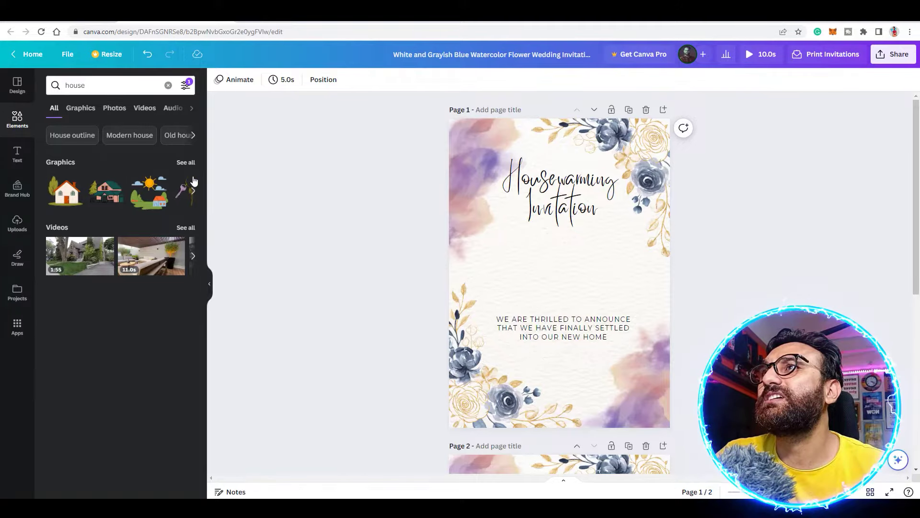
Browse all animated house graphics and add the white house with the orange roof and green tree to page 1.
click(186, 163)
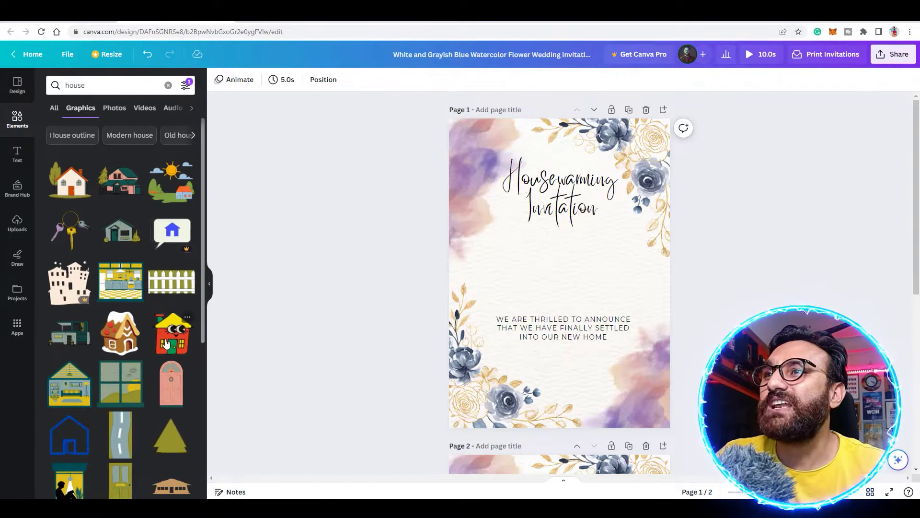
scroll(86, 354, down, 2)
scroll(85, 354, down, 4)
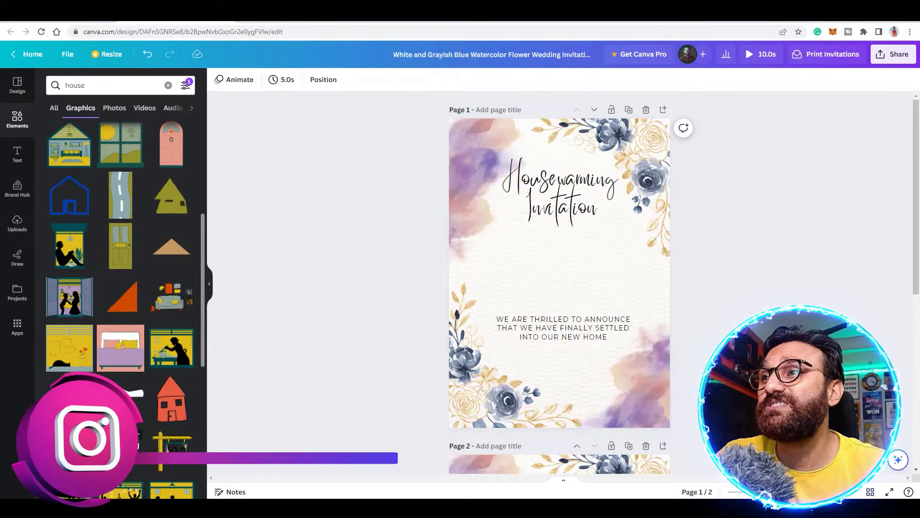
scroll(135, 444, up, 2)
scroll(120, 288, up, 4)
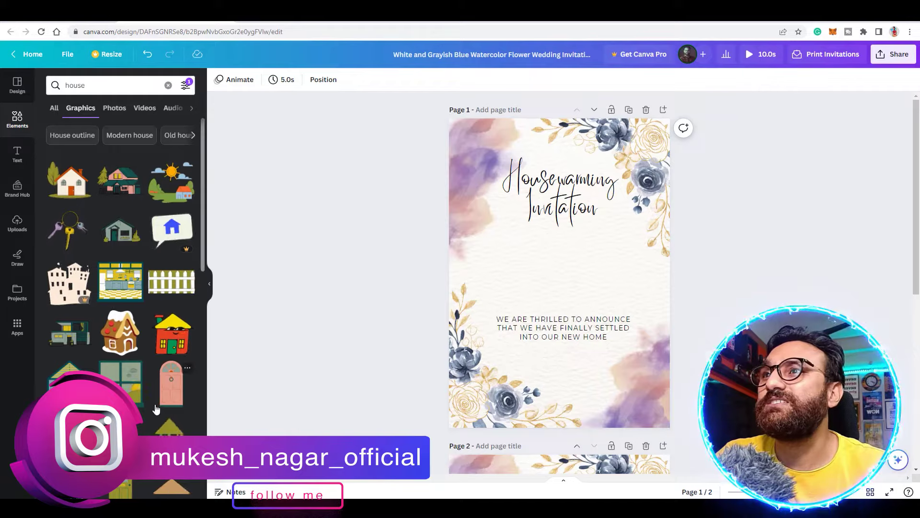
drag(71, 181, 494, 243)
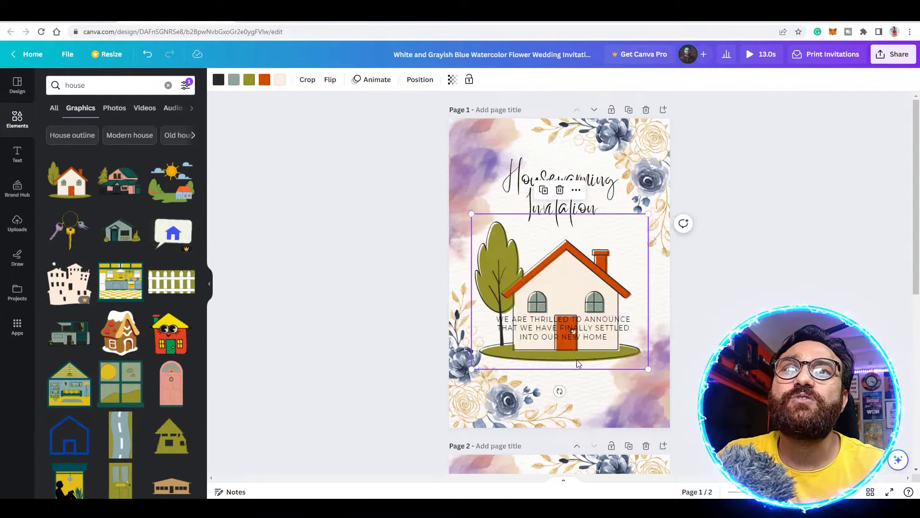
Shrink the house graphic and centre it between the title and the announcement text.
drag(649, 369, 594, 299)
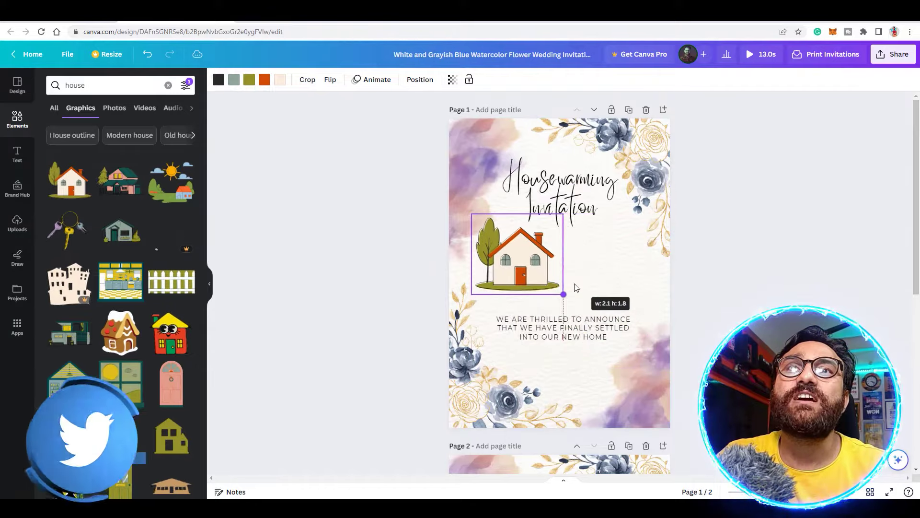
drag(529, 268, 566, 269)
click(700, 359)
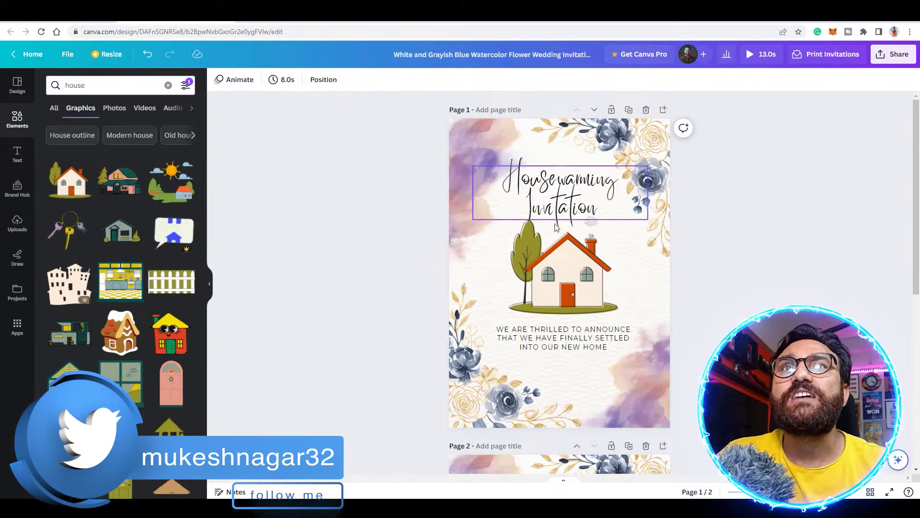
Apply the Fade photo animation to the watercolor splashes in page 1's upper-left and lower-right corners.
click(465, 156)
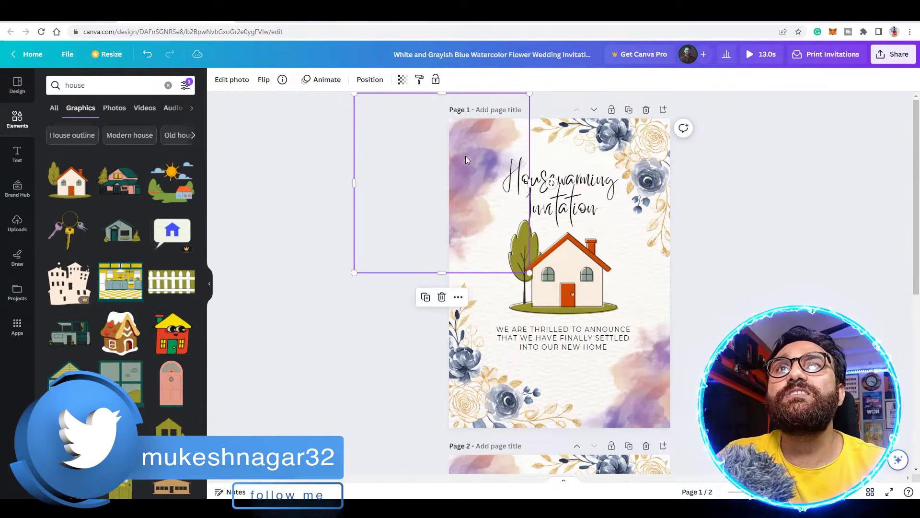
click(321, 79)
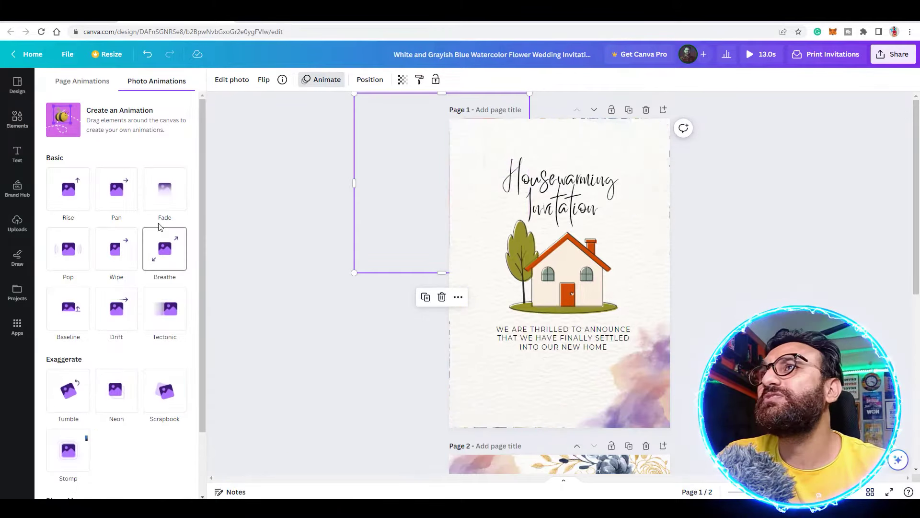
click(166, 201)
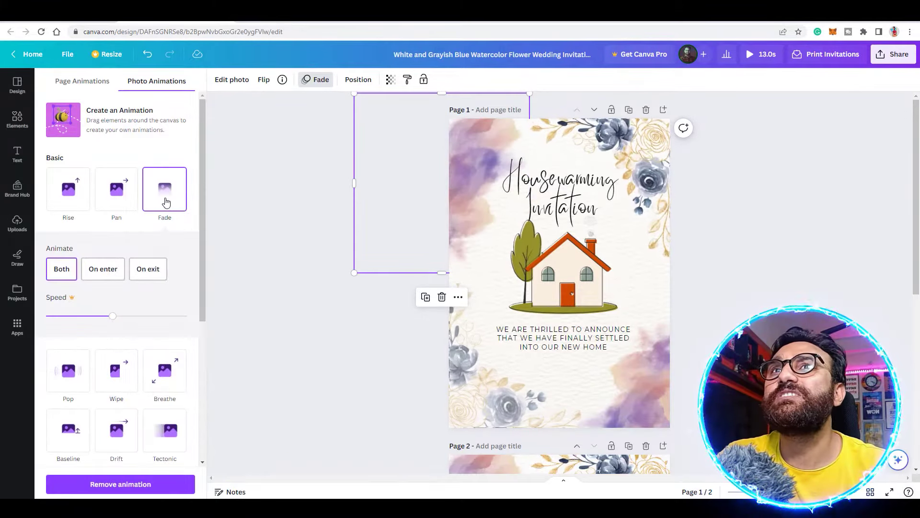
key(Tab)
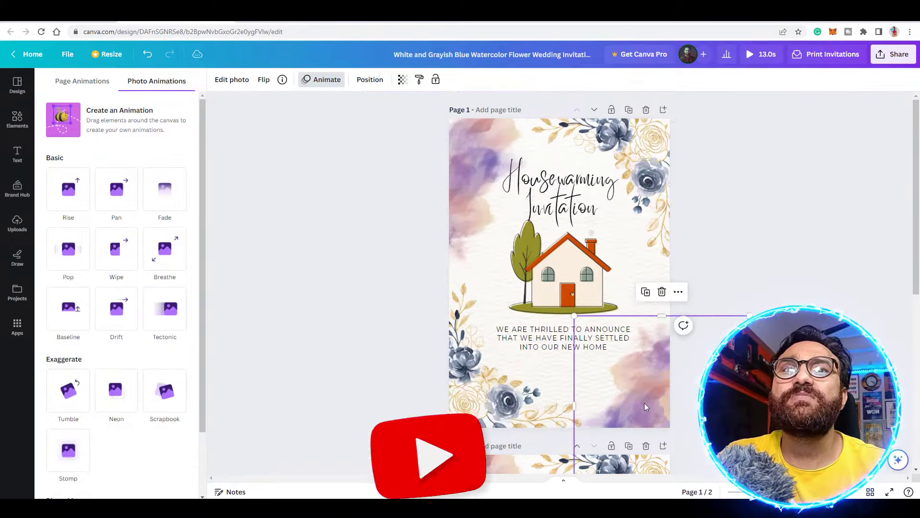
click(160, 202)
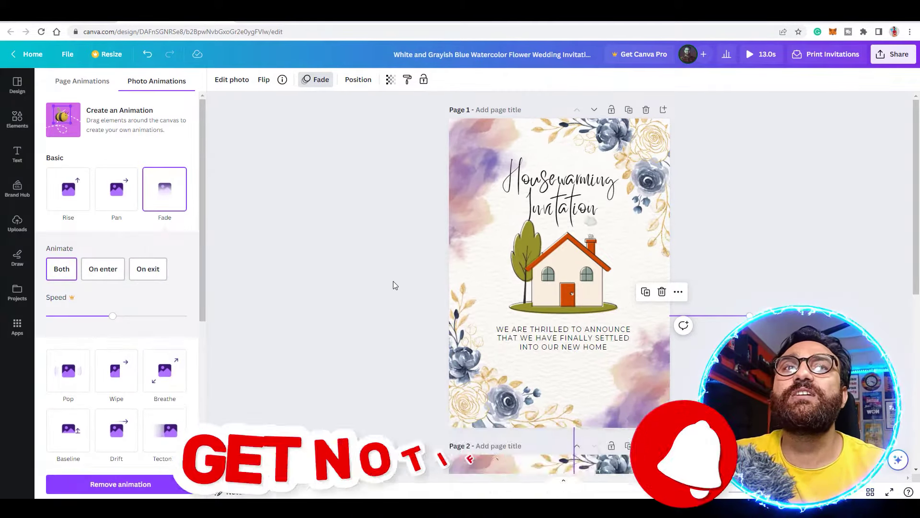
Check the Photo Zoom settings of page 1's two flower images and preview the animated invitation.
key(Tab)
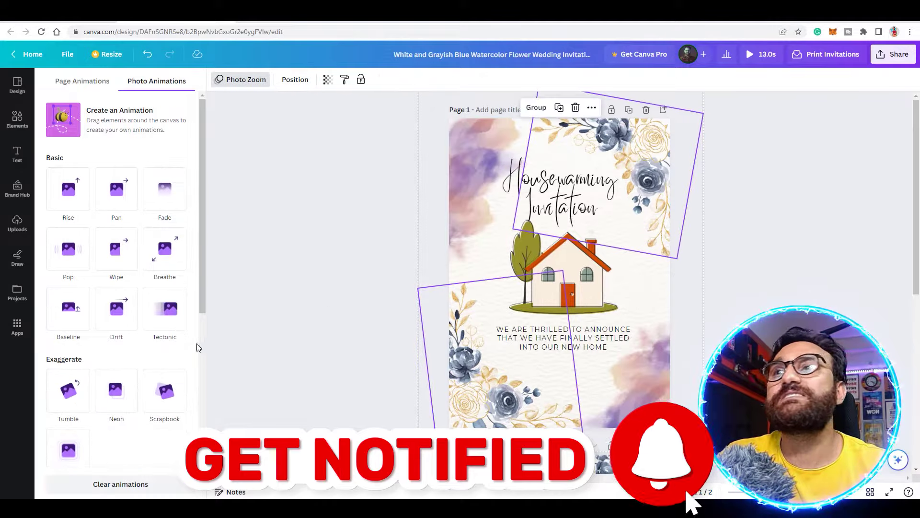
scroll(177, 374, down, 5)
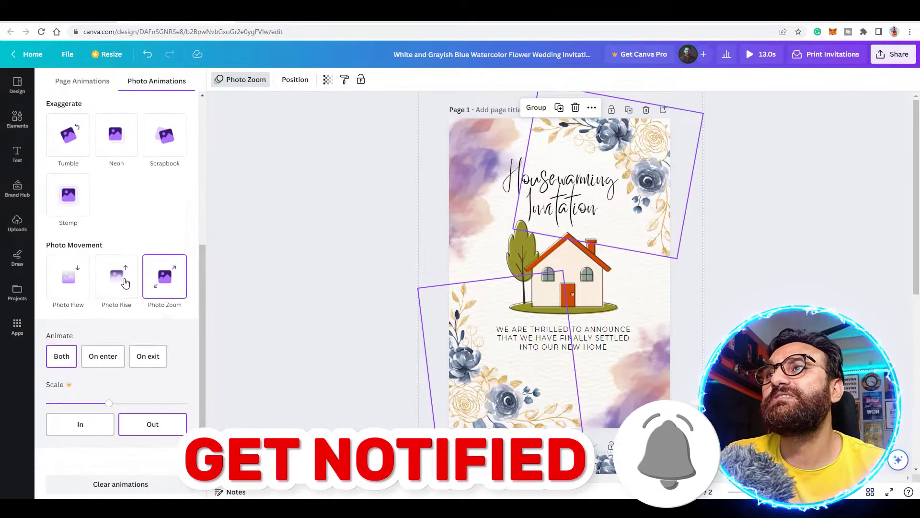
click(755, 55)
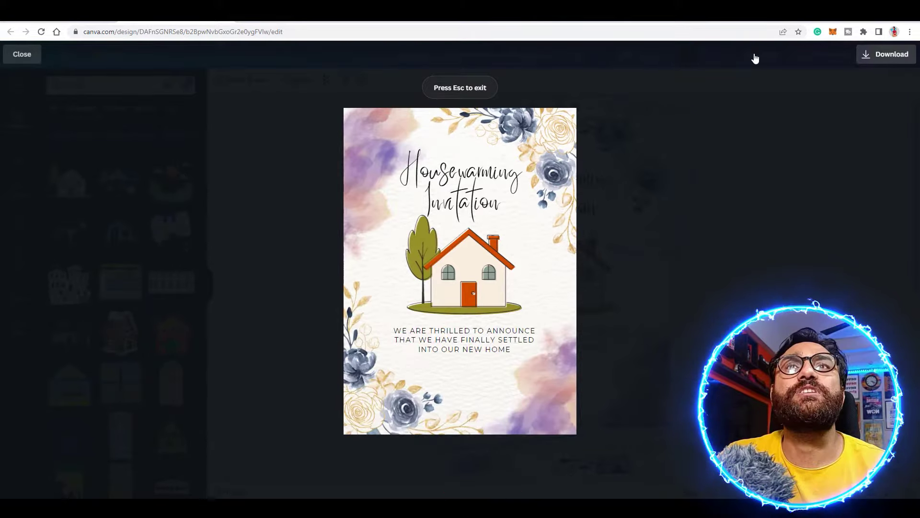
Replay the animated invitation preview and return to the editor.
key(Escape)
click(753, 56)
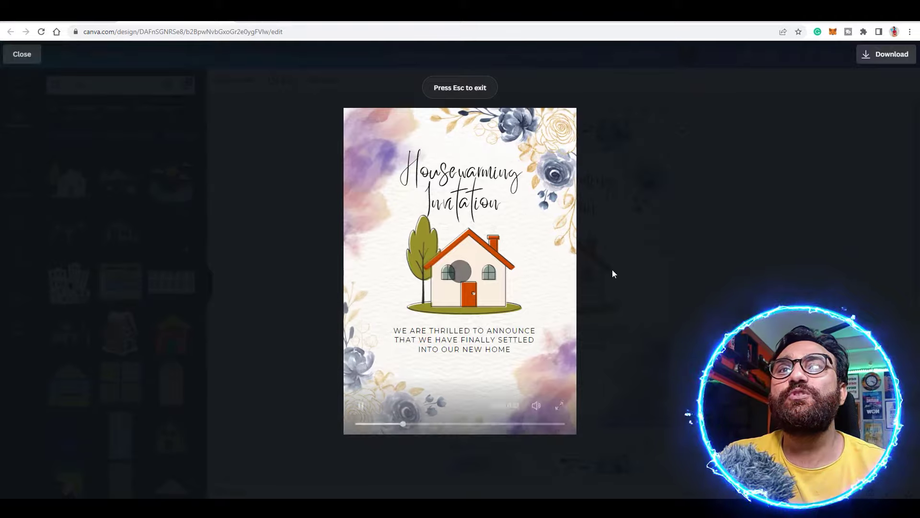
key(Escape)
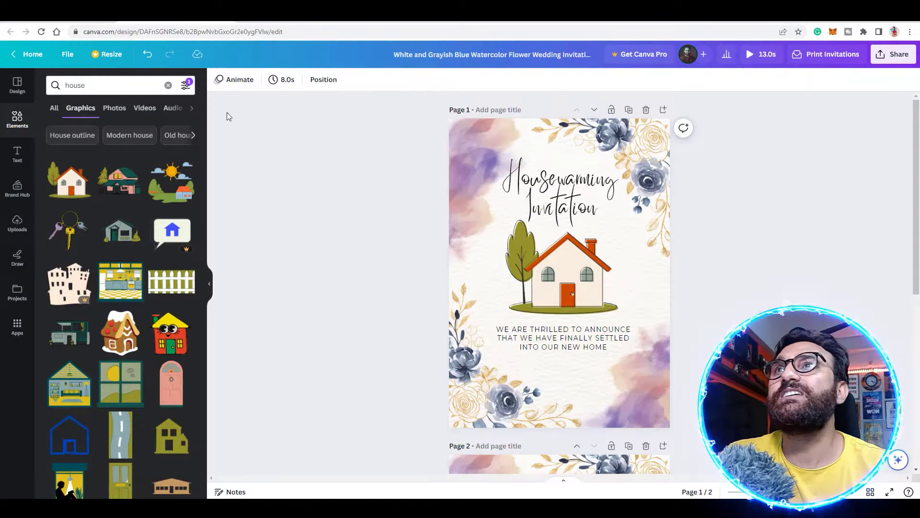
Reorder page 1's layers so both watercolor splashes sit beneath the two flower images, and preview the result.
click(326, 82)
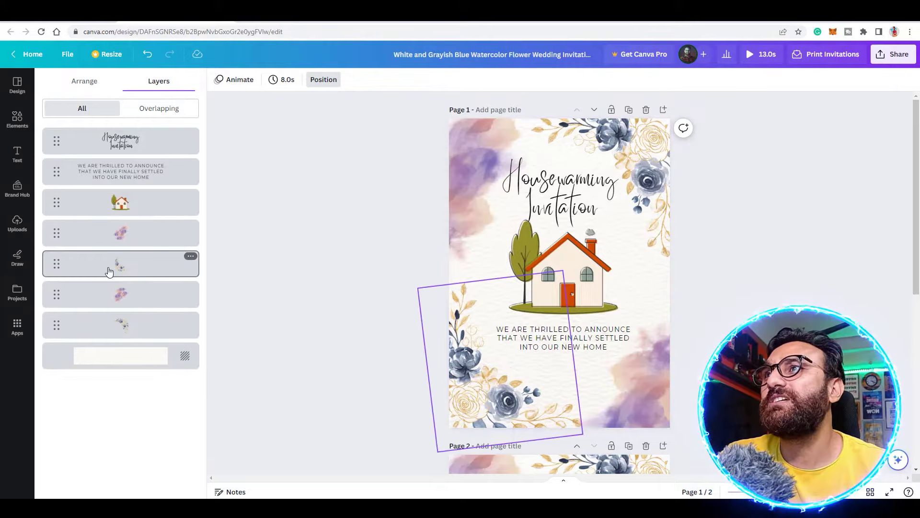
drag(120, 235, 122, 294)
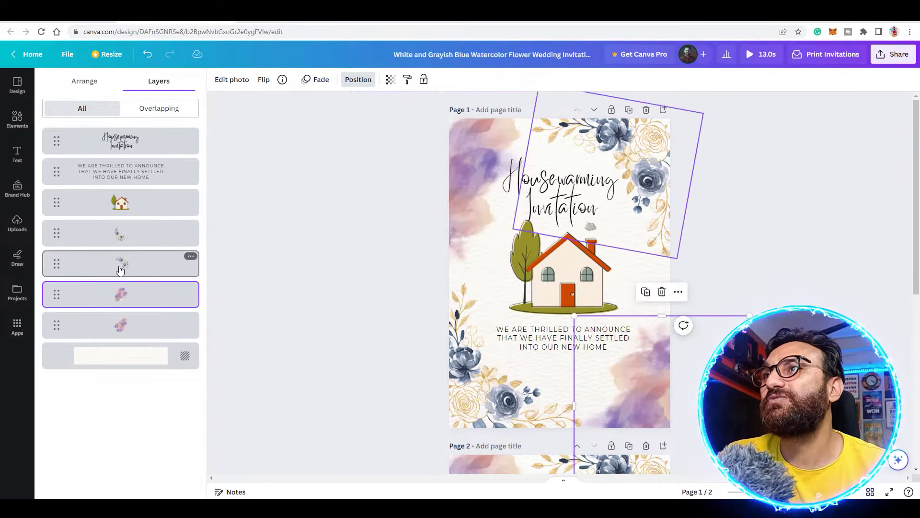
key(Escape)
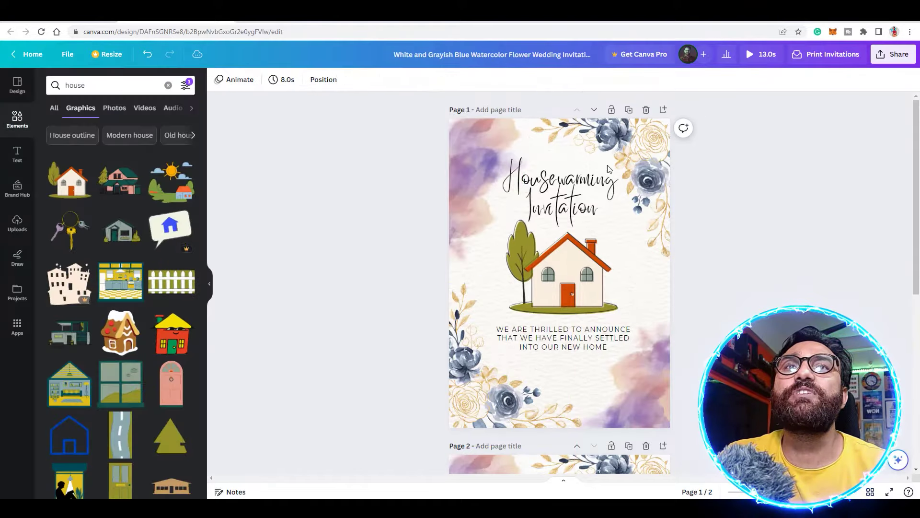
click(753, 57)
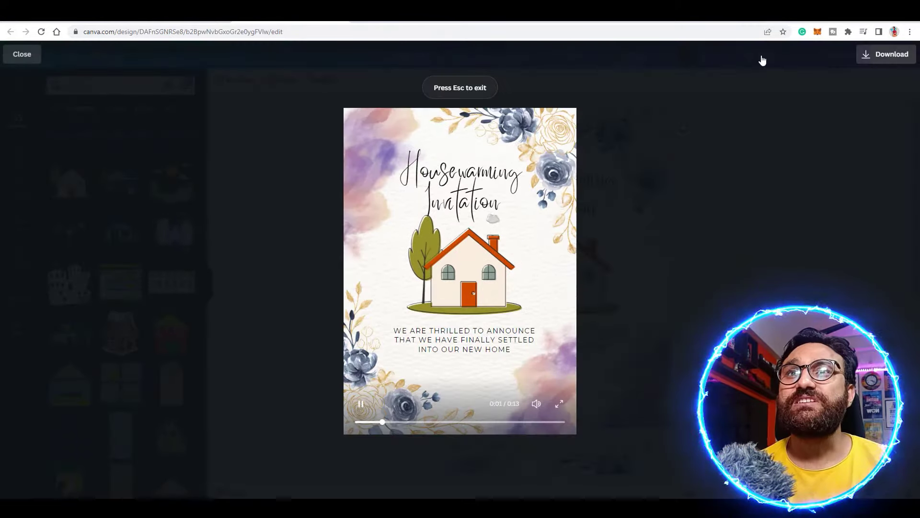
key(Escape)
Apply the Photo Zoom animation with Both and Out to page 1's flower images and preview the invitation.
click(493, 388)
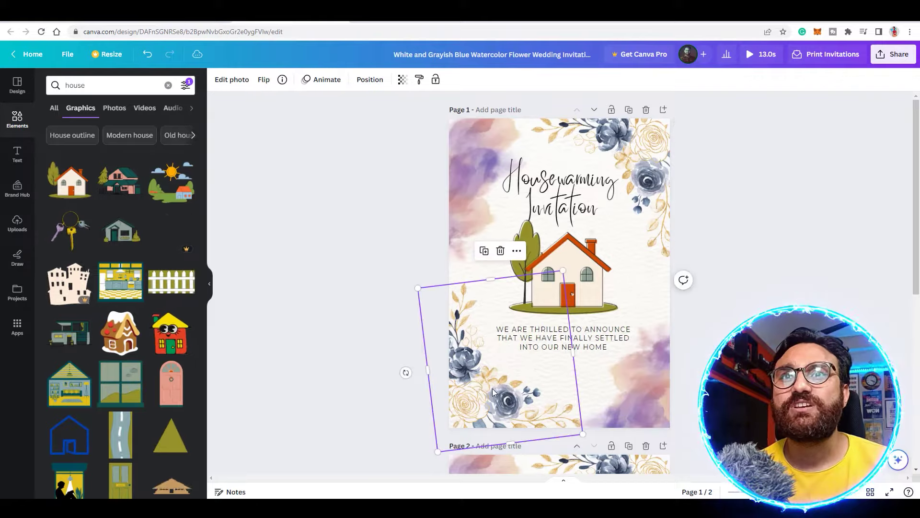
click(183, 85)
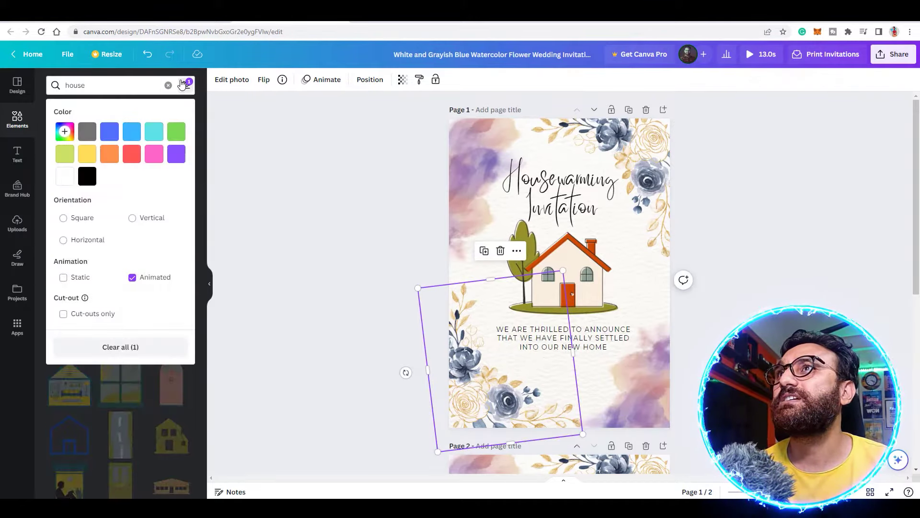
click(320, 80)
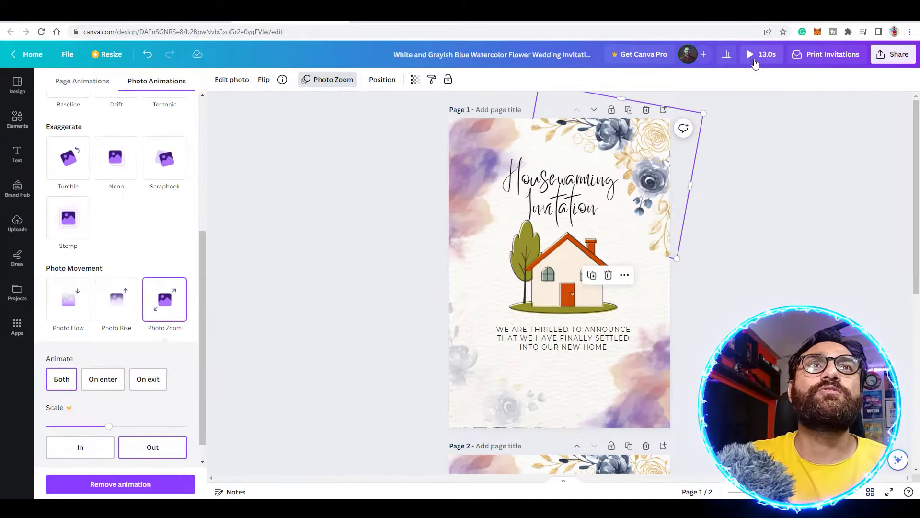
click(755, 56)
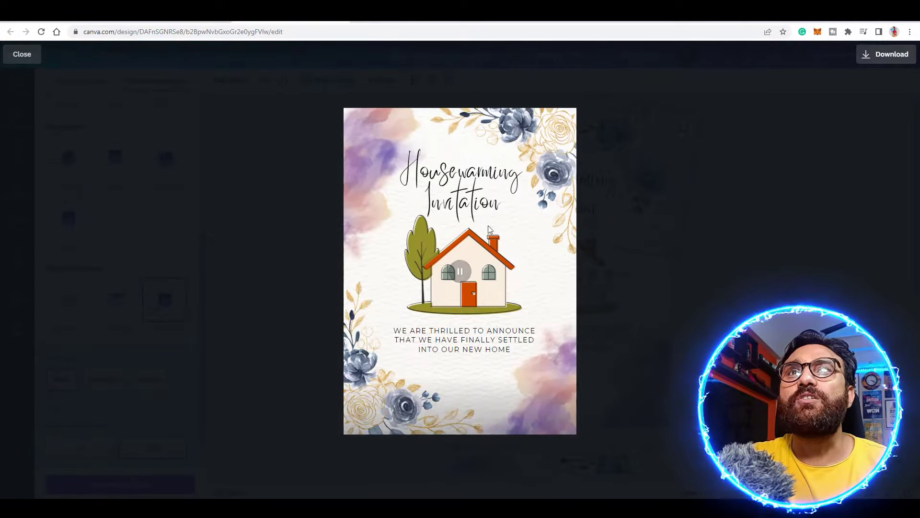
key(Escape)
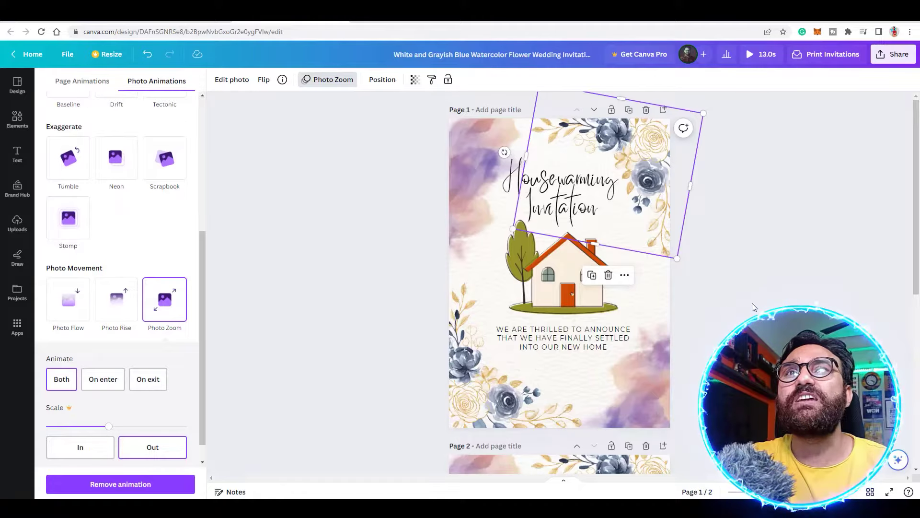
Compare the Basic and Writing text animations on page 1's title, including Rise, Pan, Fade, Burst, Skate and Drift.
click(563, 211)
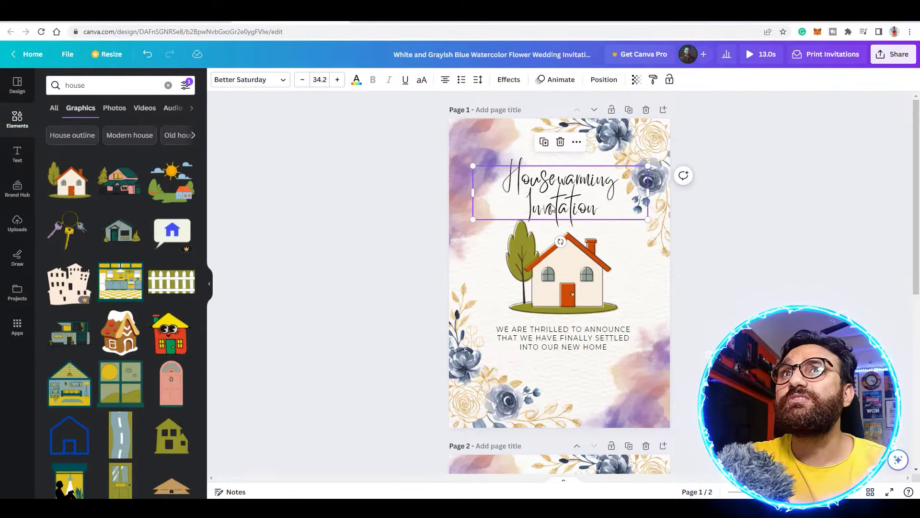
click(561, 81)
click(75, 196)
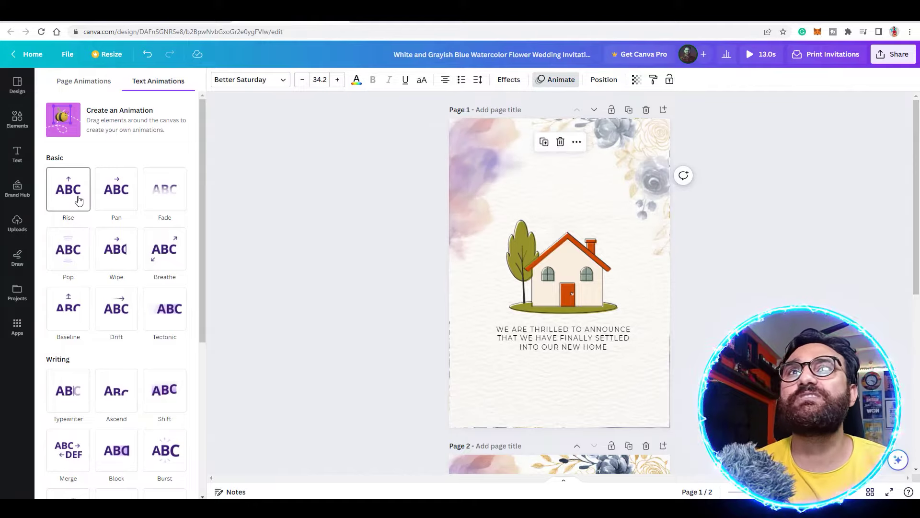
click(116, 195)
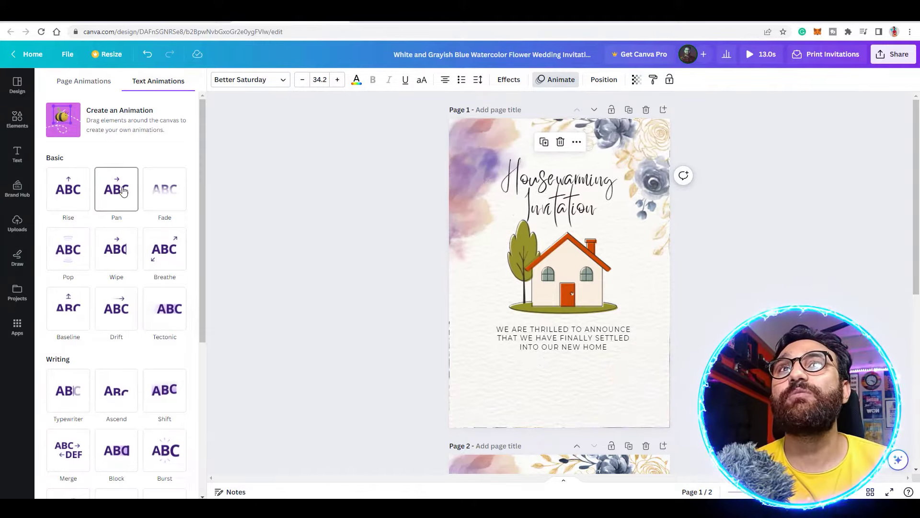
click(159, 191)
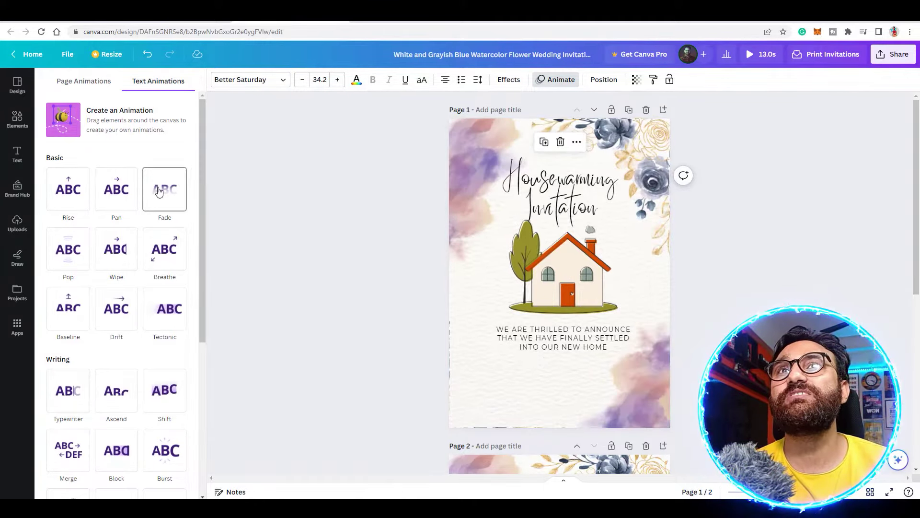
scroll(82, 235, down, 2)
click(159, 366)
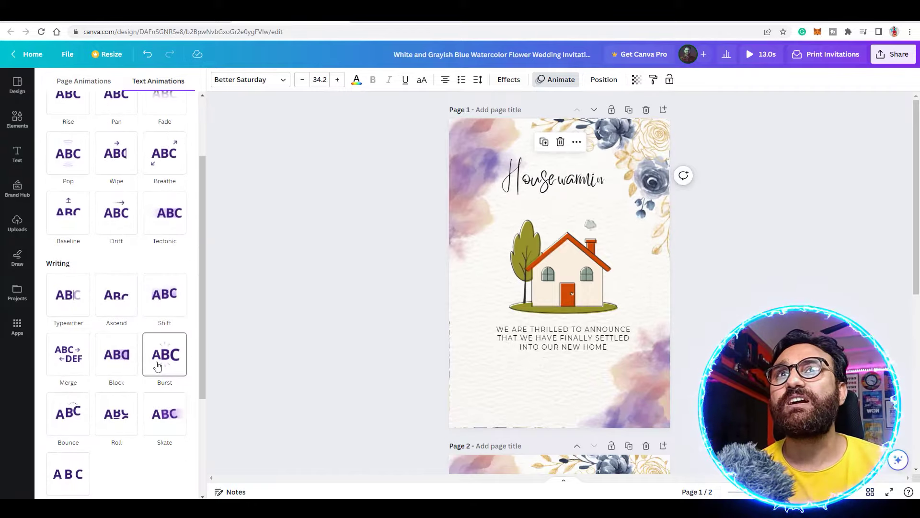
click(161, 407)
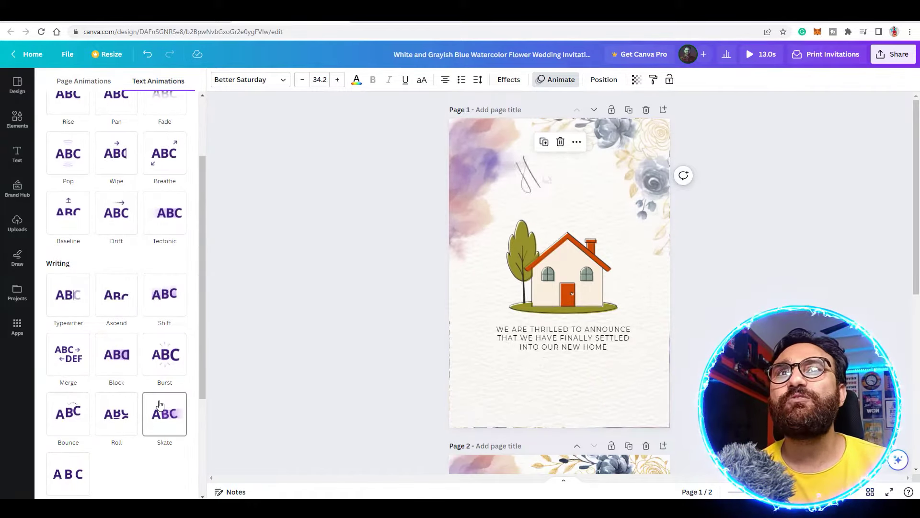
scroll(110, 412, down, 2)
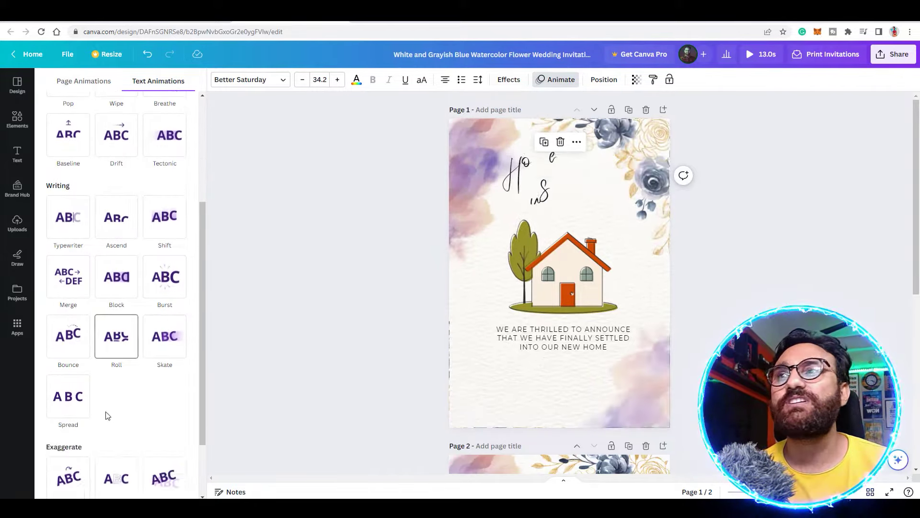
click(62, 392)
scroll(72, 335, up, 5)
click(115, 190)
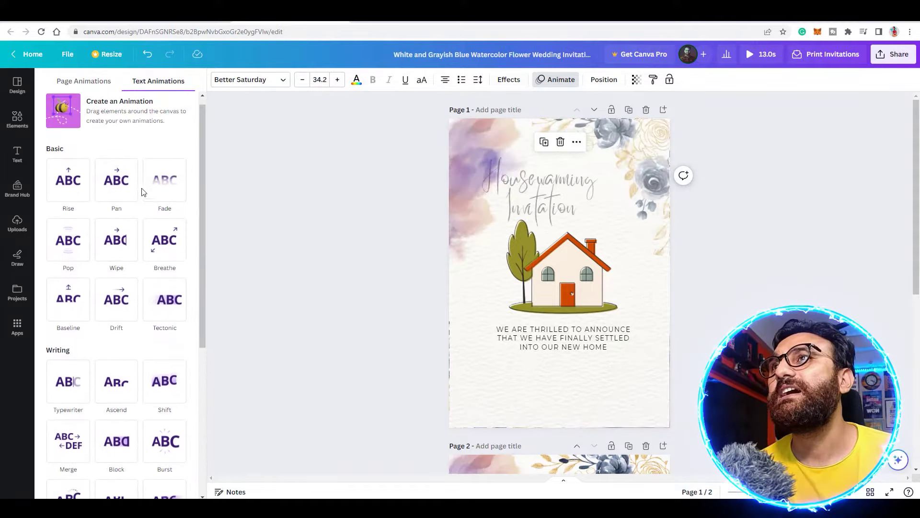
click(159, 272)
click(99, 316)
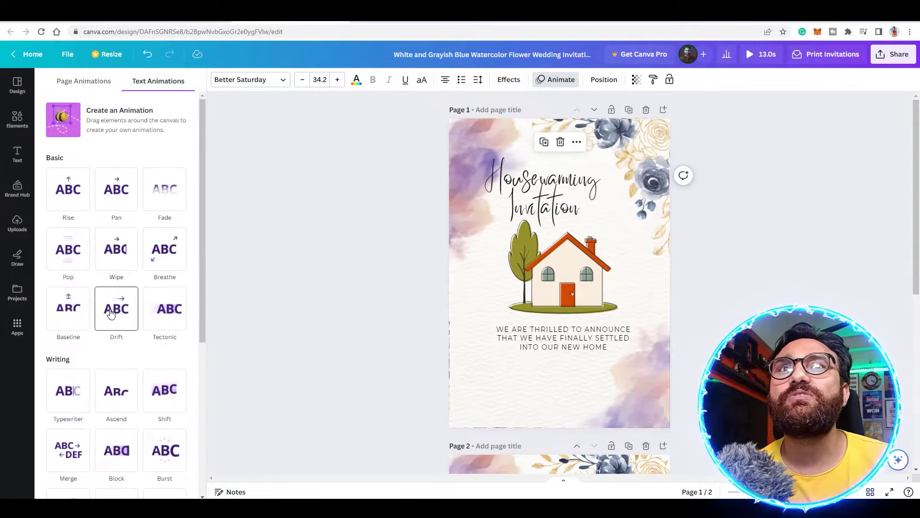
click(59, 314)
Apply the Shift text animation by word to the "Housewarming Invitation" title on page 1 and preview the whole invitation.
click(154, 388)
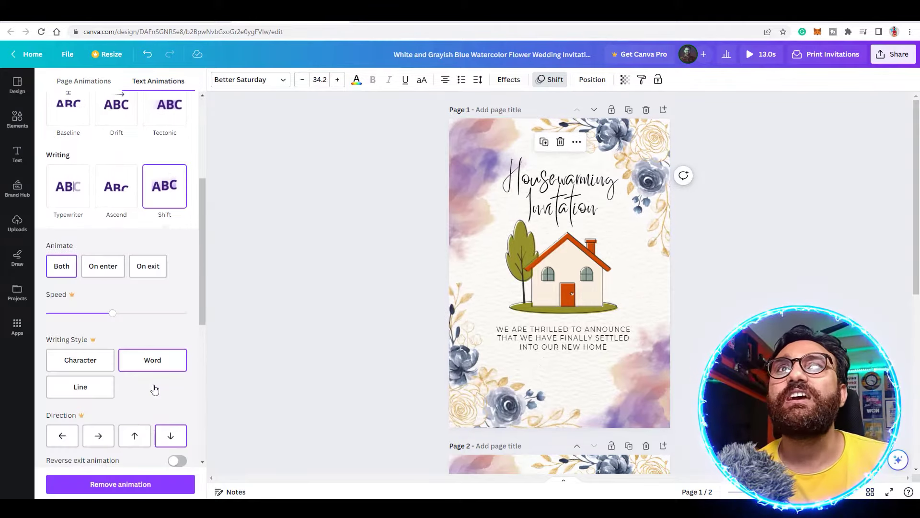
click(750, 59)
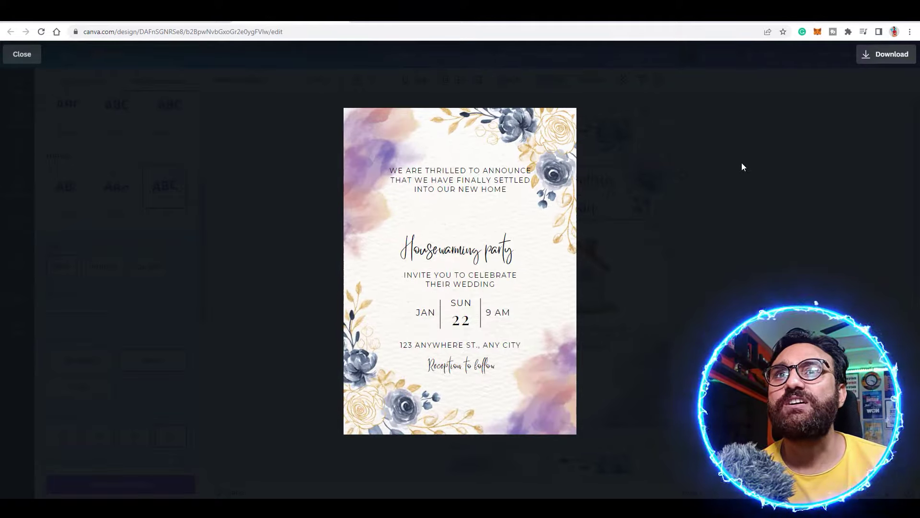
key(Escape)
scroll(810, 297, down, 5)
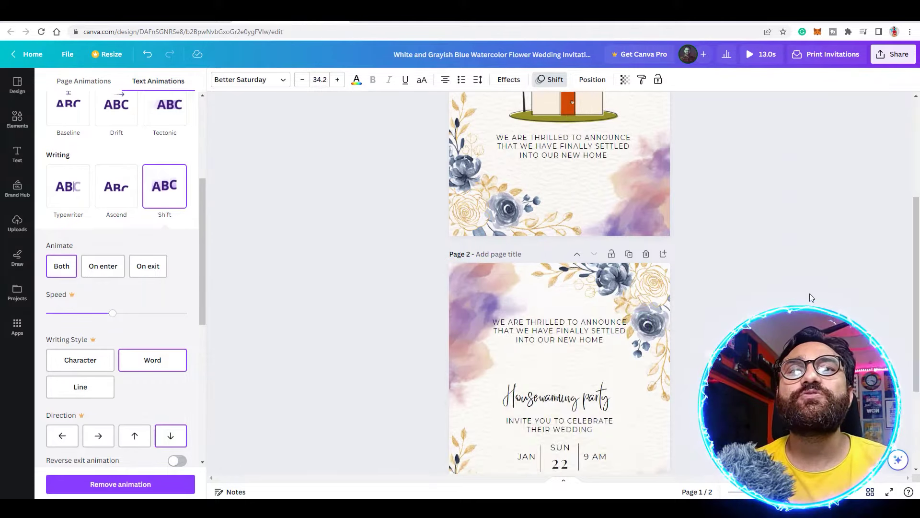
scroll(728, 301, up, 5)
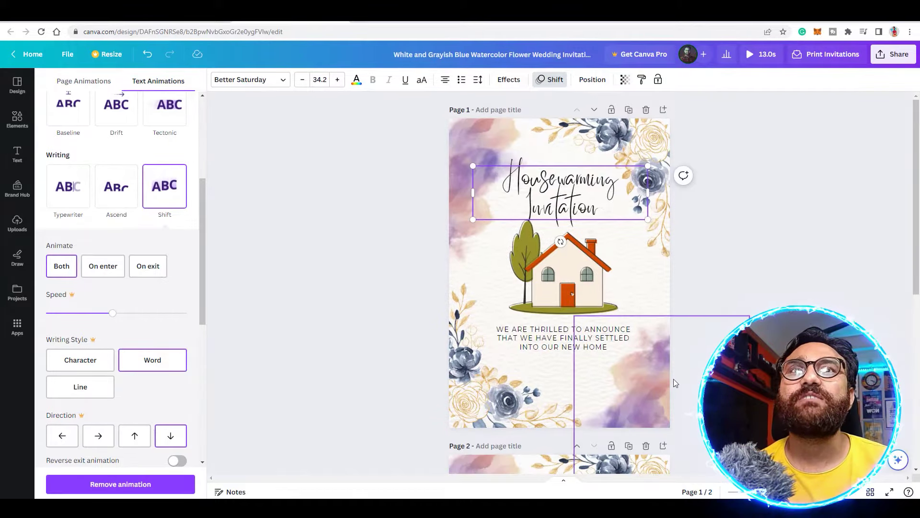
scroll(700, 352, down, 3)
key(ctrl+alt+p)
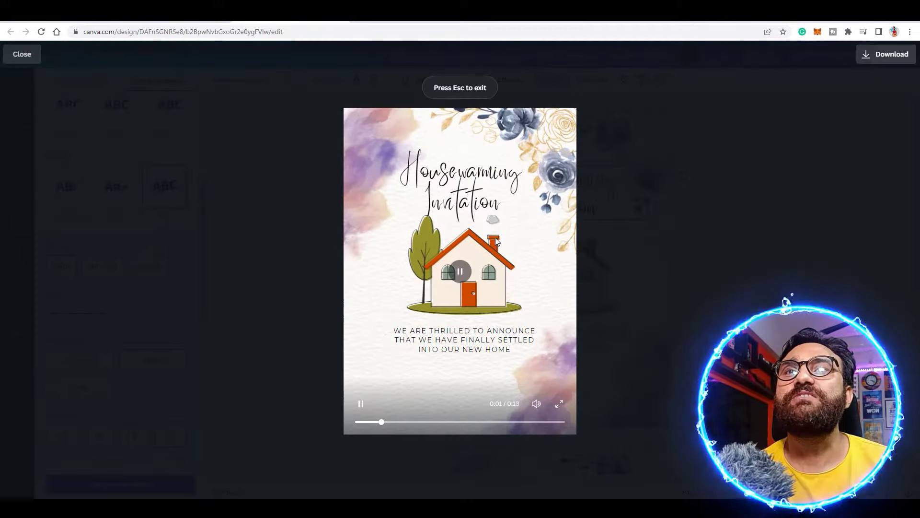
click(821, 253)
key(Escape)
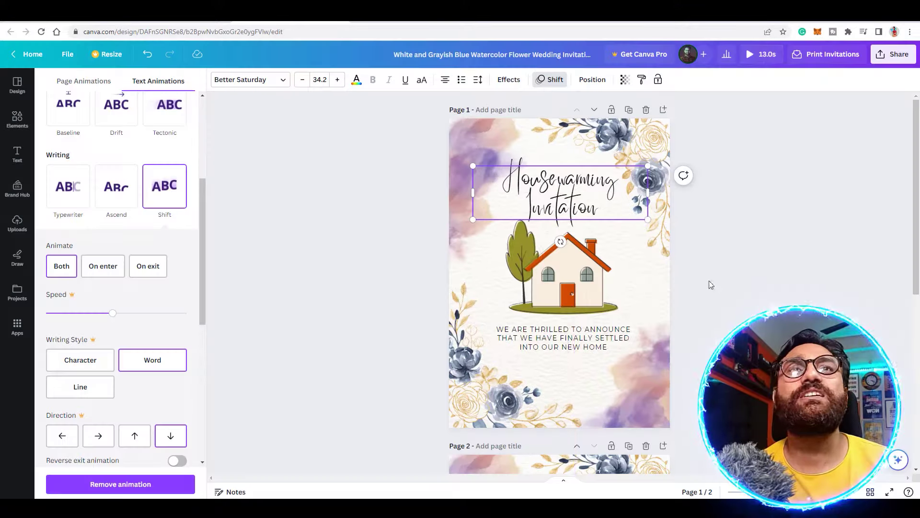
Apply the Fade photo animation on enter to the watercolor splashes in page 2's upper-left and lower-right corners.
click(523, 286)
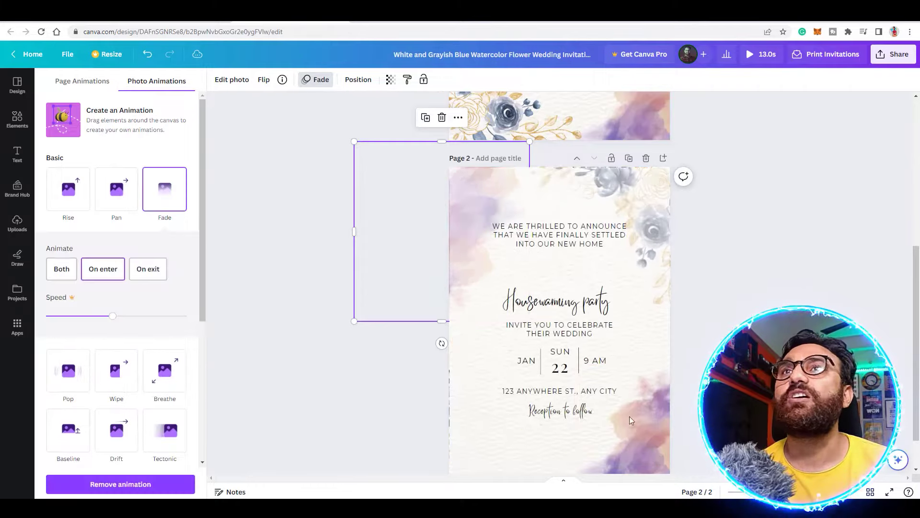
click(629, 446)
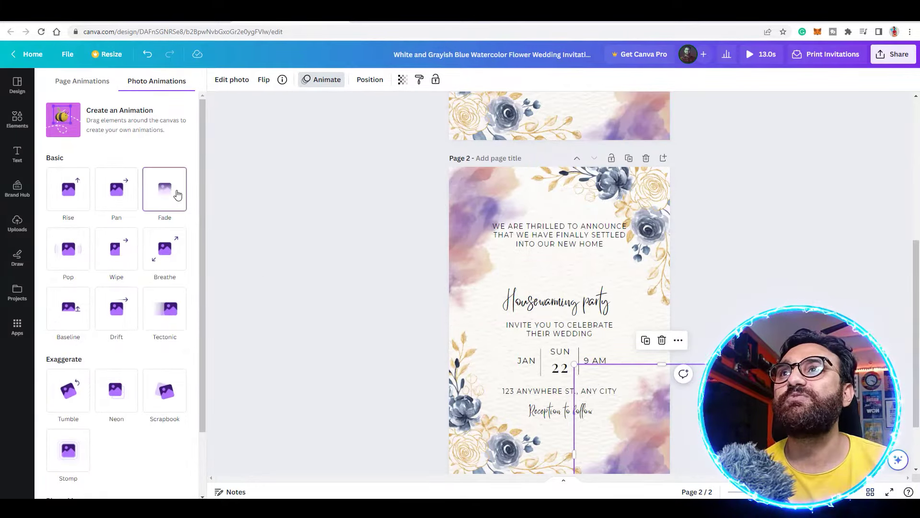
click(182, 195)
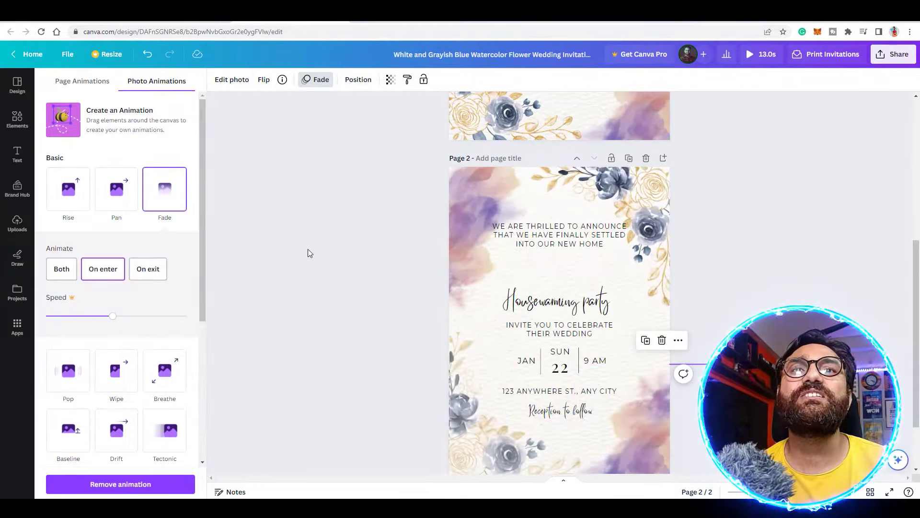
key(Escape)
Replace page 2's announcement with "AND WE CAN'T WAIT TO SHARE THIS JOYOUS MOMENT WITH YOU" and duplicate the page.
scroll(574, 374, up, 3)
scroll(574, 374, down, 1)
click(560, 340)
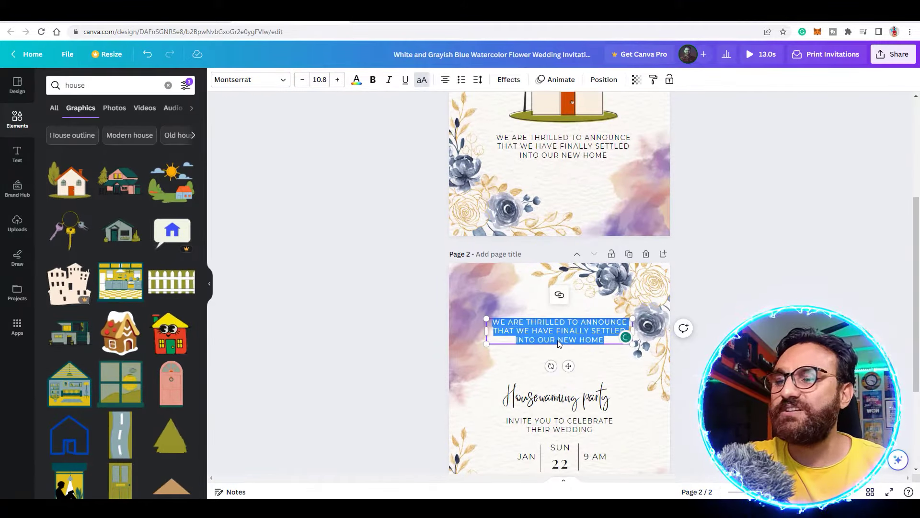
text(AND WE CAN'T WAIT TO SHARE THIS JOYOUS MOMENT WITH YOU)
click(629, 255)
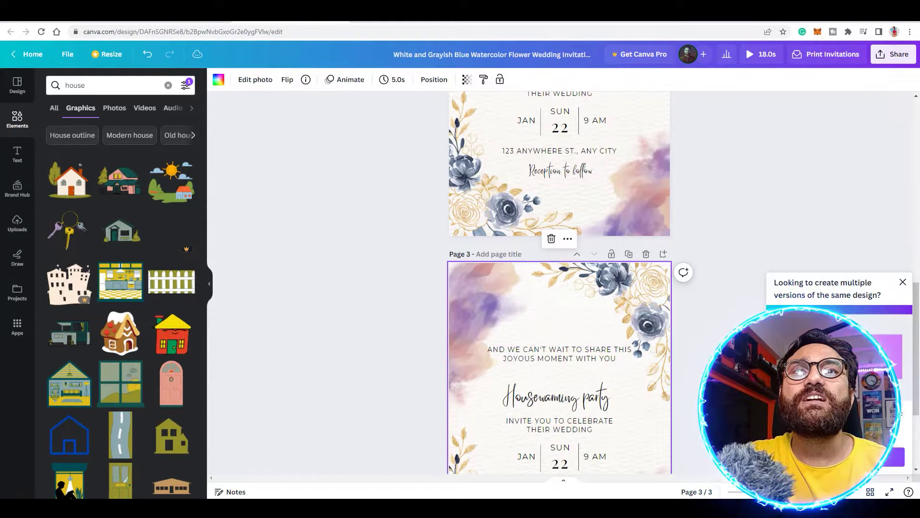
Delete the party title, celebration line, date, time, address and reception text from page 2, keeping only the joyous-moment message.
scroll(575, 288, up, 3)
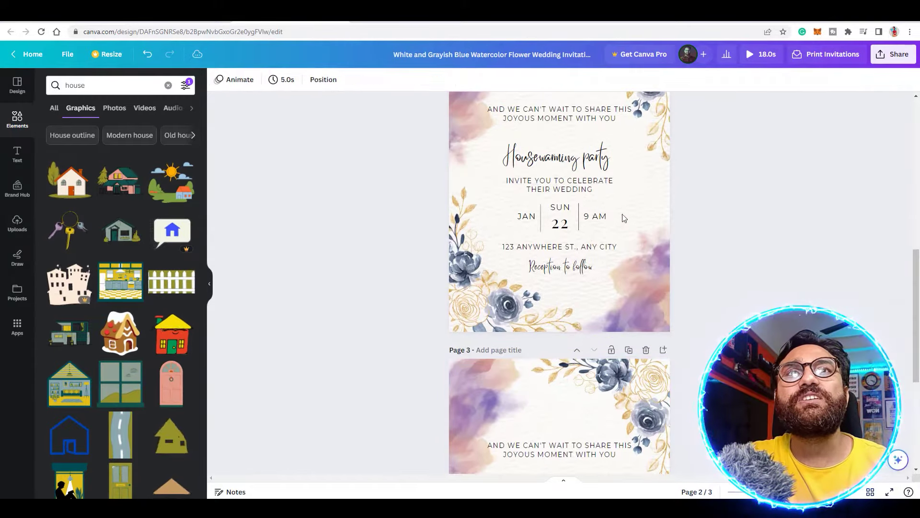
click(558, 229)
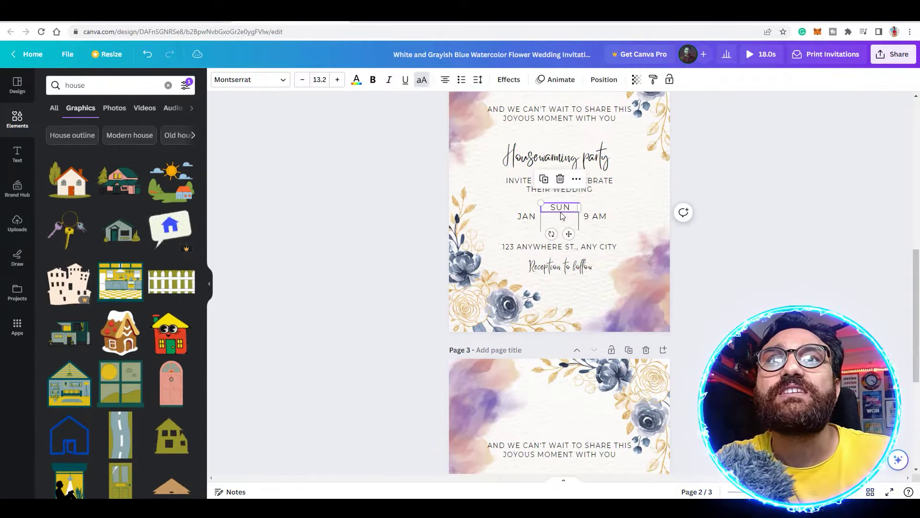
key(Delete)
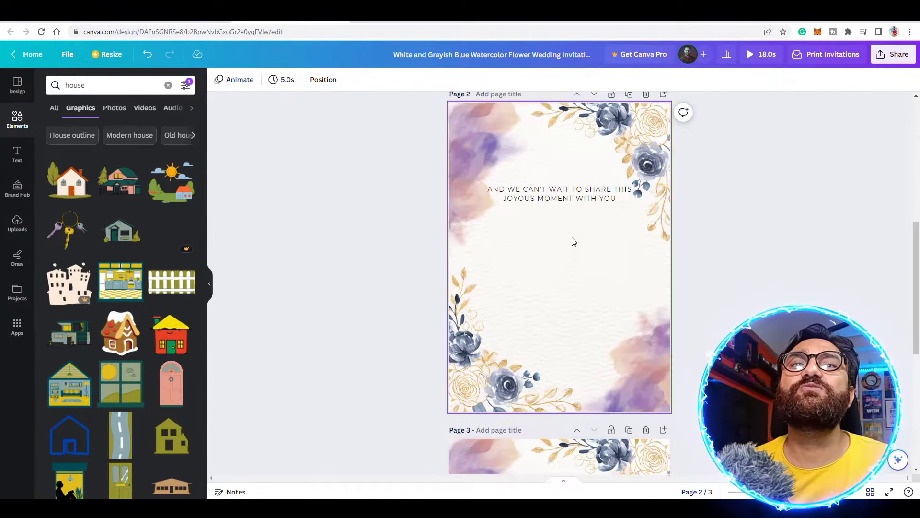
Search the graphics for "happy family" and browse the results for an illustration for page 2.
click(561, 216)
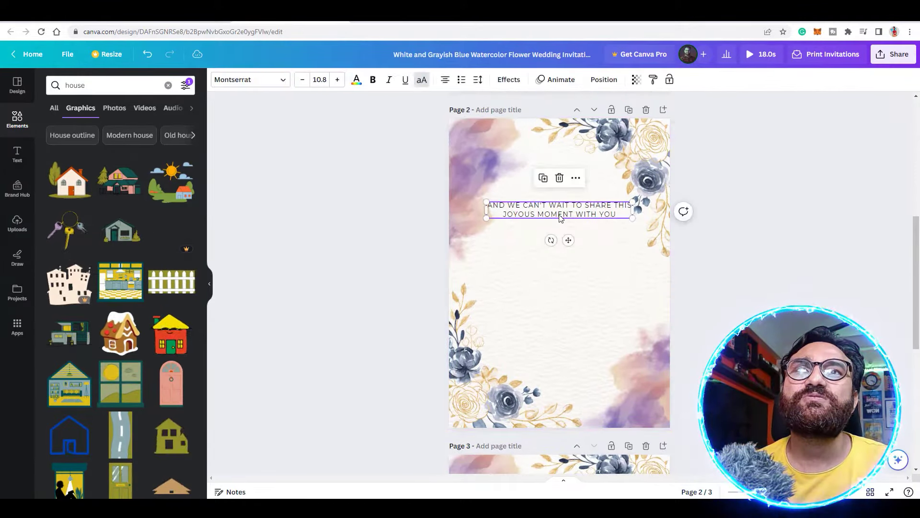
drag(561, 218, 561, 331)
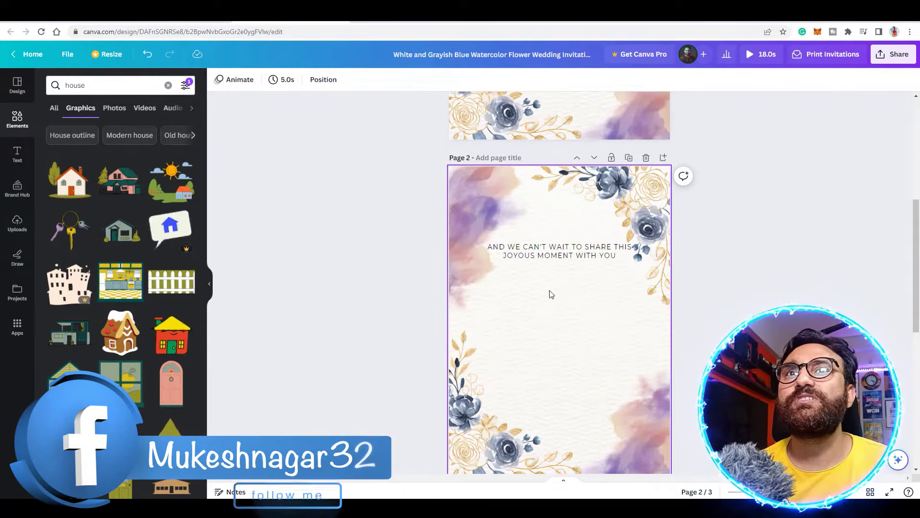
click(75, 85)
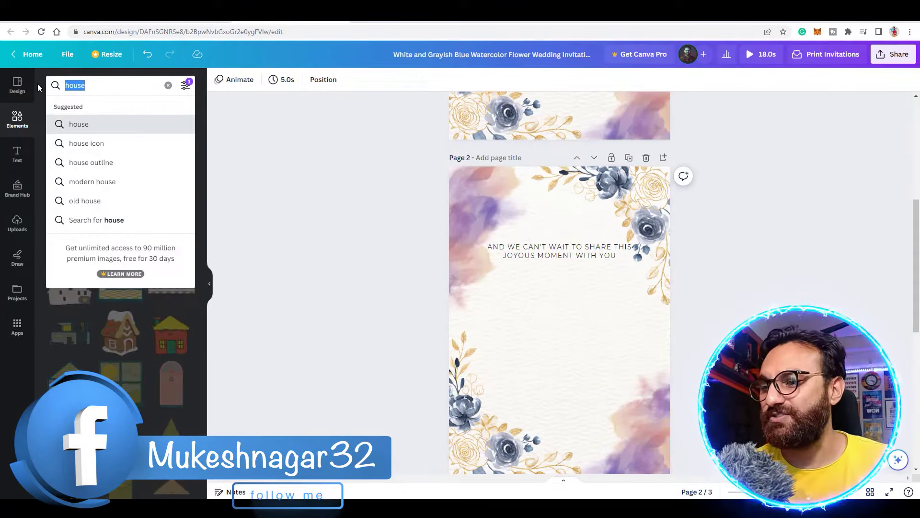
text(joy)
key(Return)
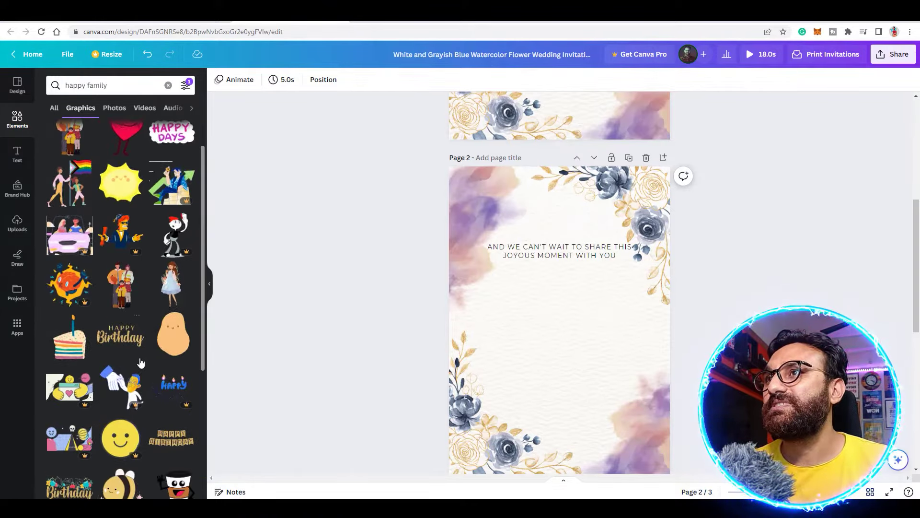
scroll(144, 360, up, 1)
scroll(77, 233, down, 10)
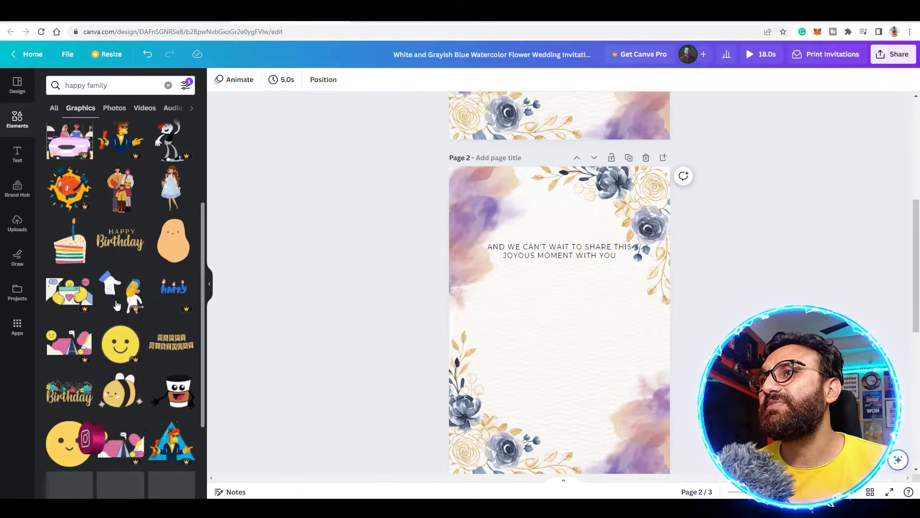
scroll(125, 378, up, 10)
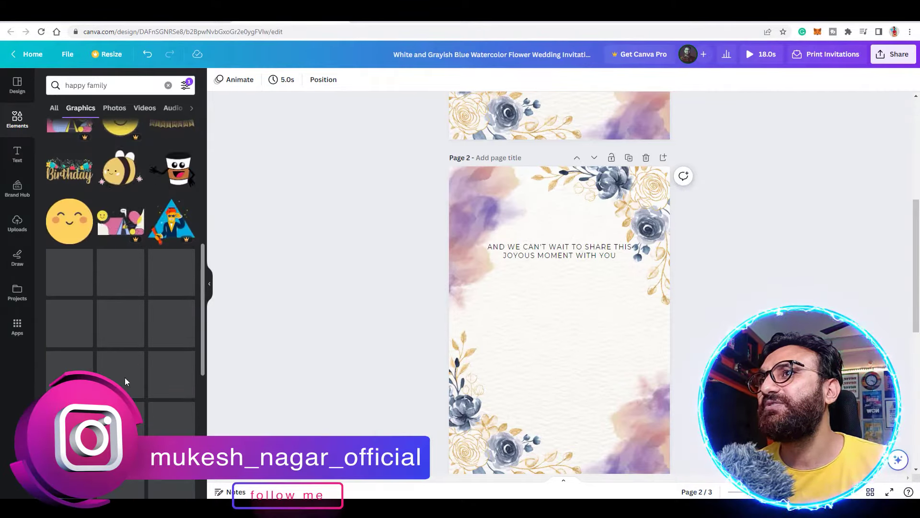
Place the illustration of a couple with a child in the middle of page 2, enlarge it and move the joyous-moment message below it.
drag(120, 332, 545, 304)
drag(579, 412, 536, 330)
drag(609, 251, 617, 387)
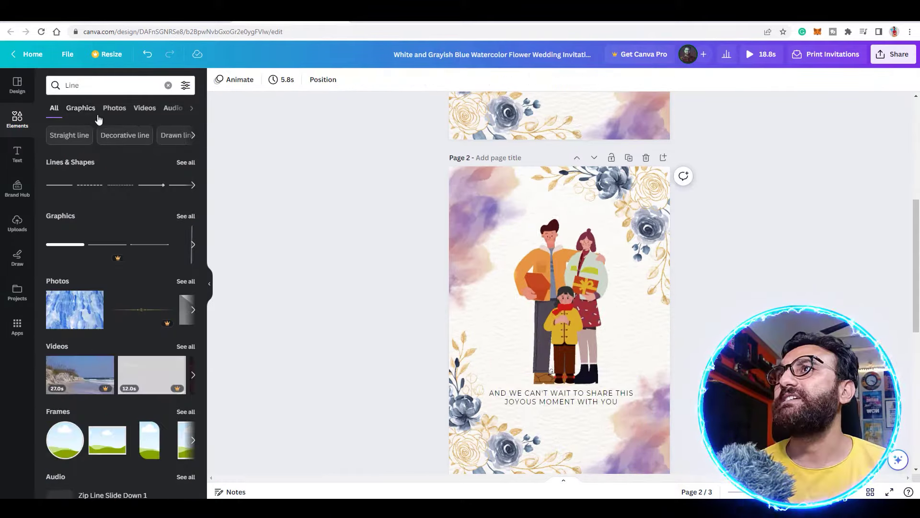
Filter the "Line" elements to animated graphics only and look through them for a decoration for page 2.
click(81, 108)
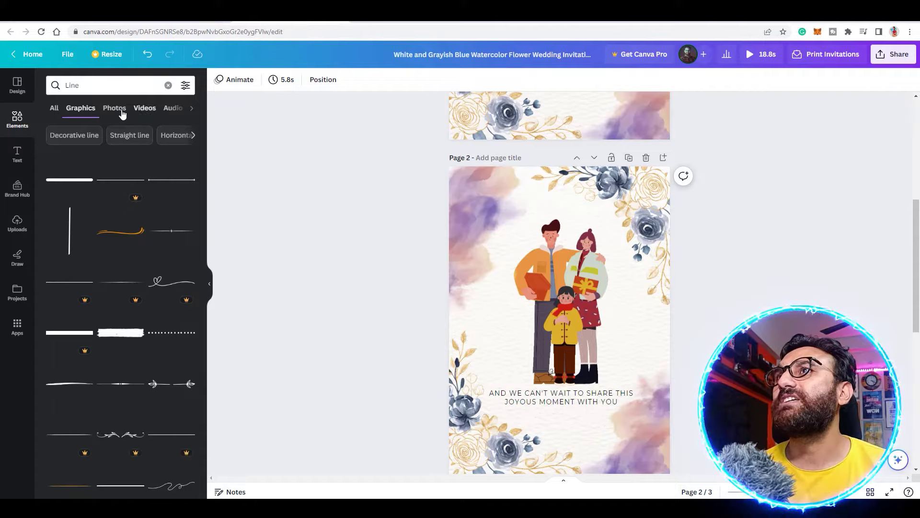
click(115, 109)
click(145, 108)
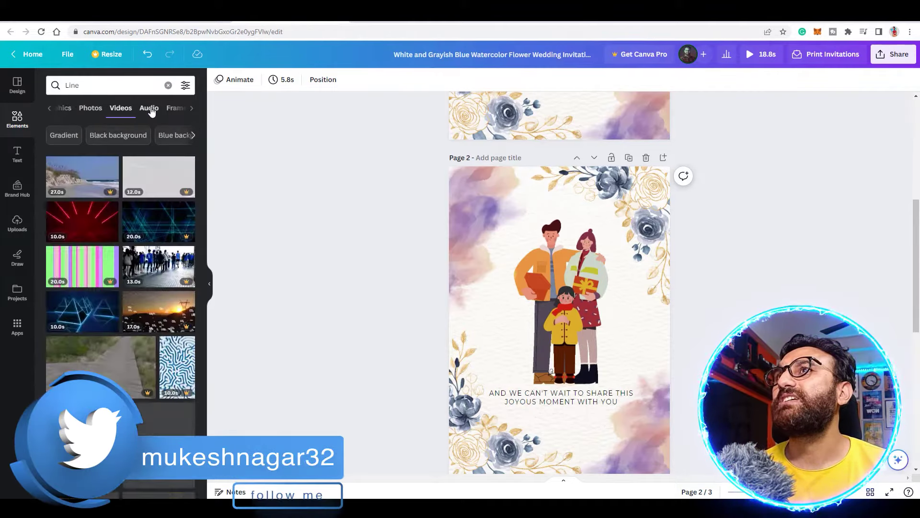
click(185, 85)
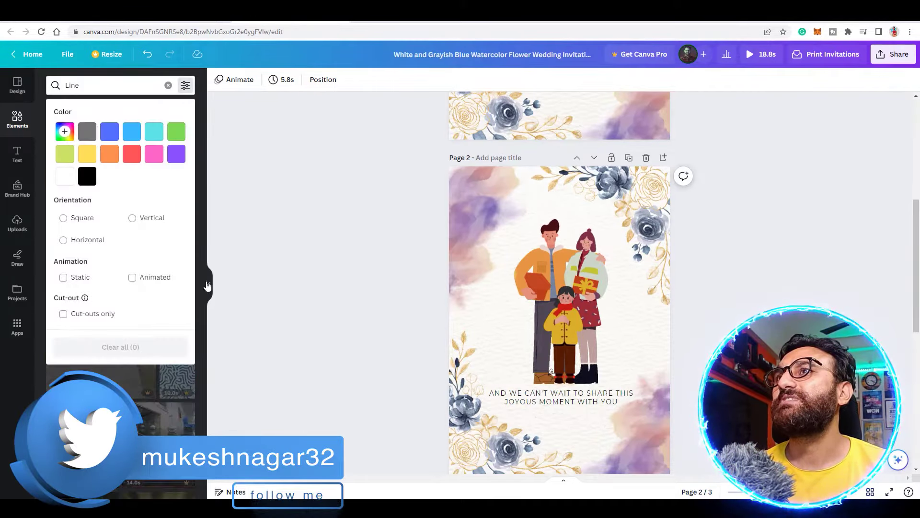
click(133, 278)
click(200, 100)
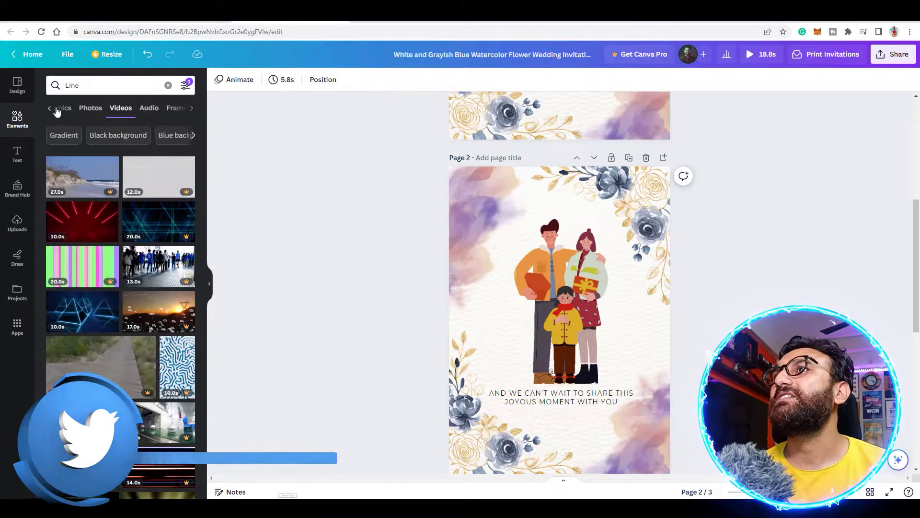
click(54, 110)
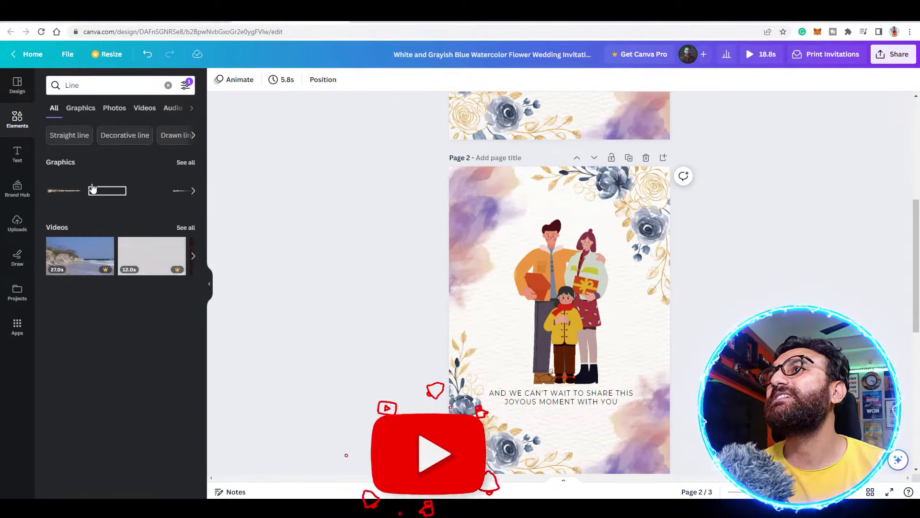
click(186, 162)
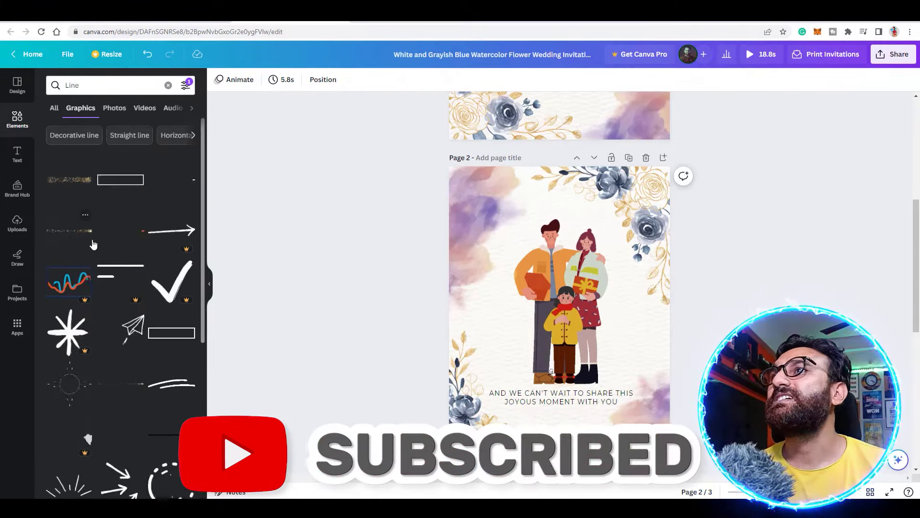
scroll(95, 248, down, 4)
scroll(120, 199, down, 5)
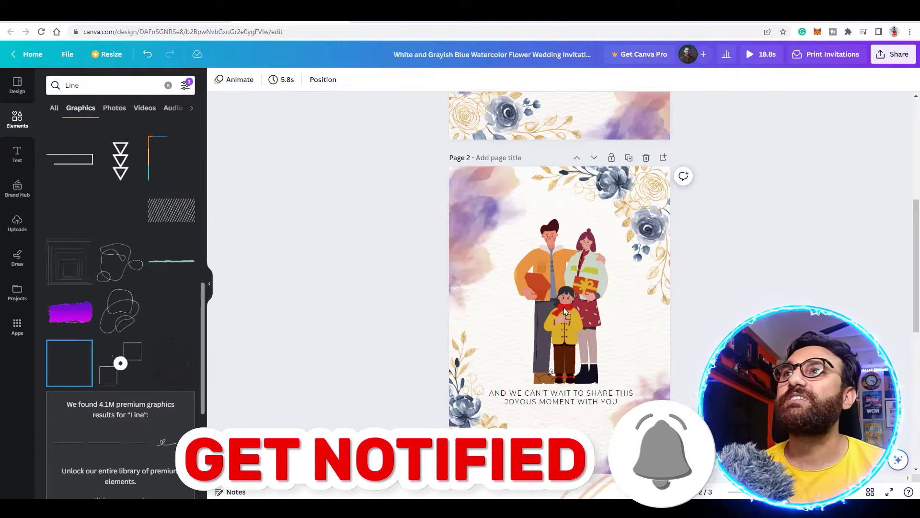
Add the animated curved-lines graphic to page 2, enlarge it around the family and layer it behind the family illustration.
drag(119, 361, 565, 312)
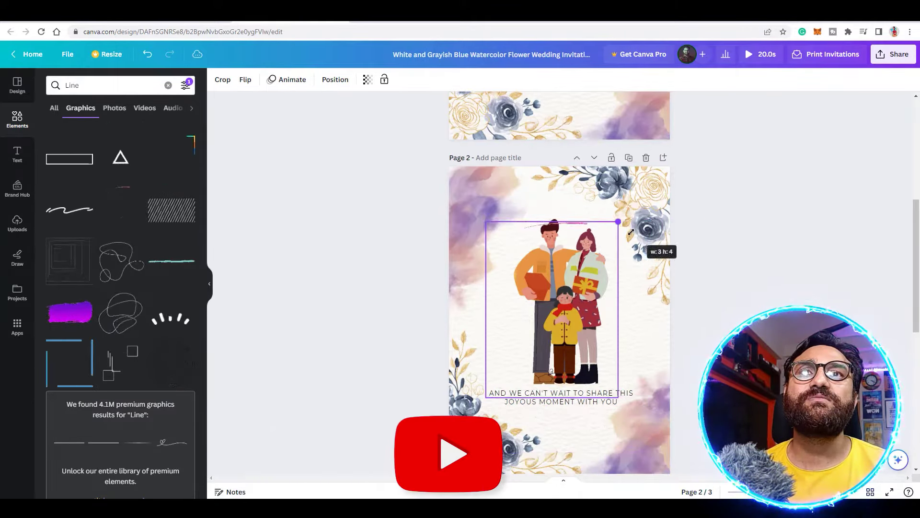
click(335, 81)
drag(144, 184, 165, 215)
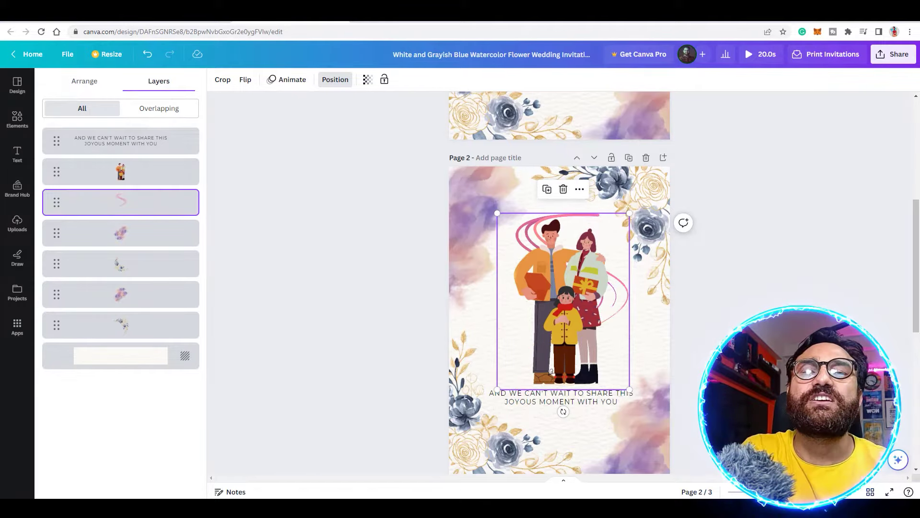
Nudge the joyous-moment message on page 2 slightly to the right beneath the family.
click(17, 119)
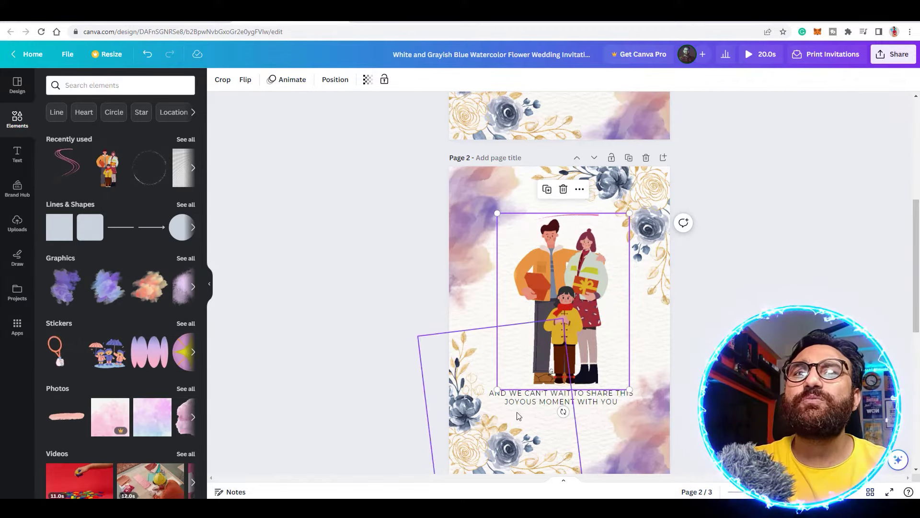
click(580, 399)
drag(580, 399, 577, 399)
key(Escape)
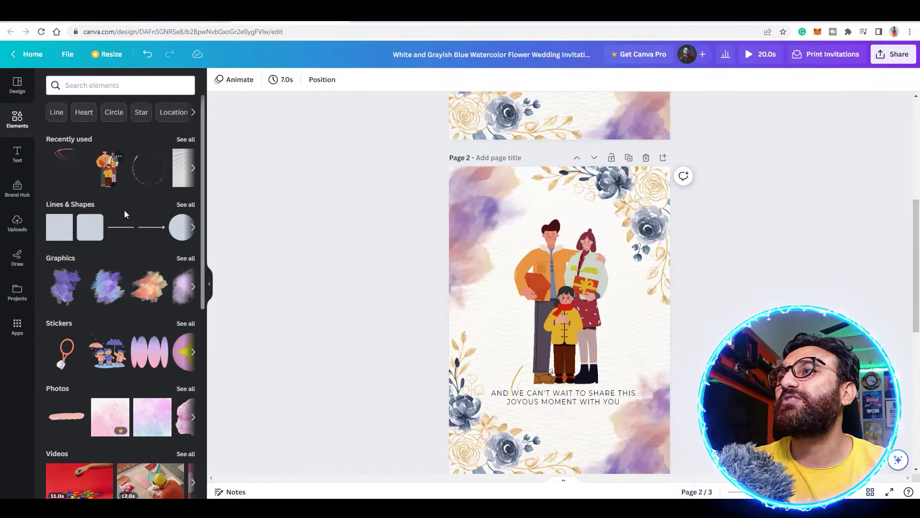
Find the "Circle" elements, filter them to animated ones and list all matching graphics.
scroll(130, 235, down, 3)
scroll(137, 254, up, 3)
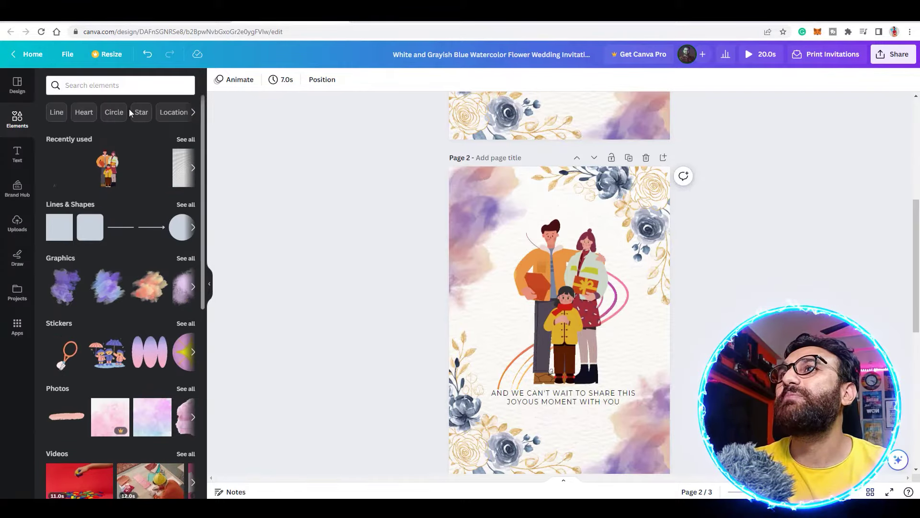
click(115, 112)
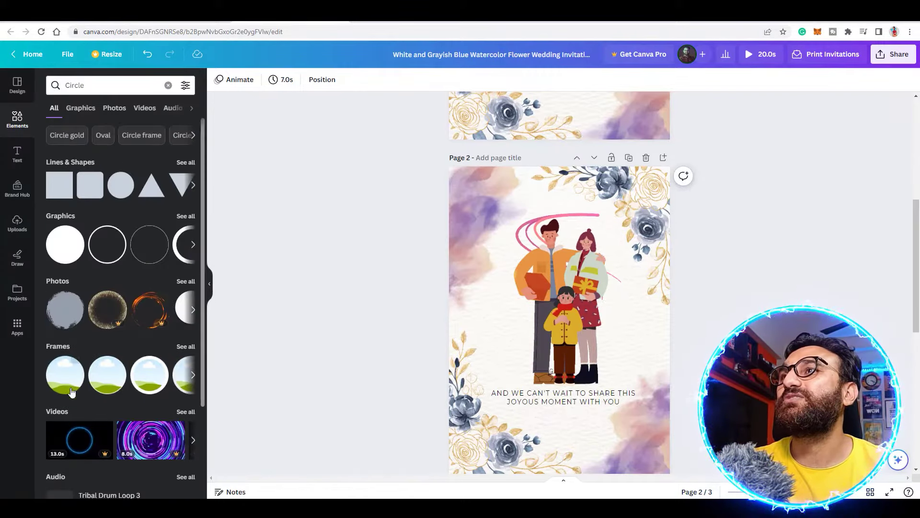
click(185, 86)
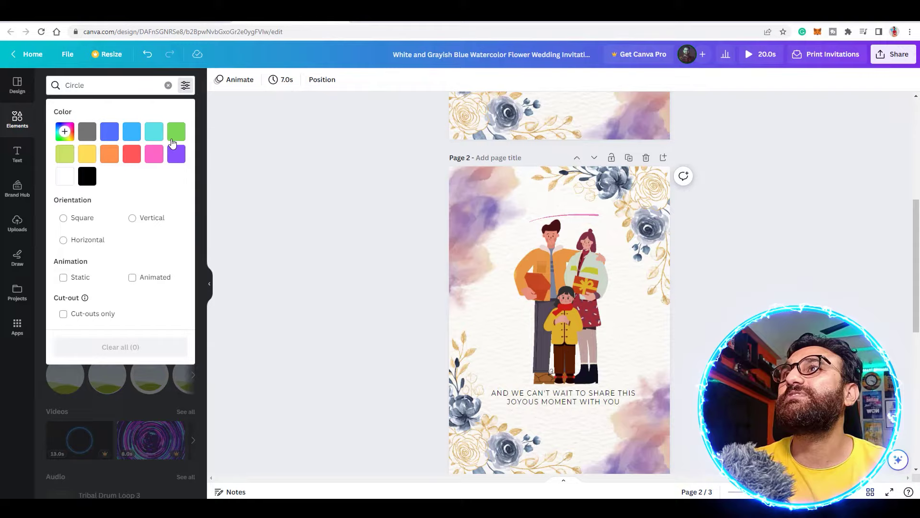
click(132, 278)
click(185, 85)
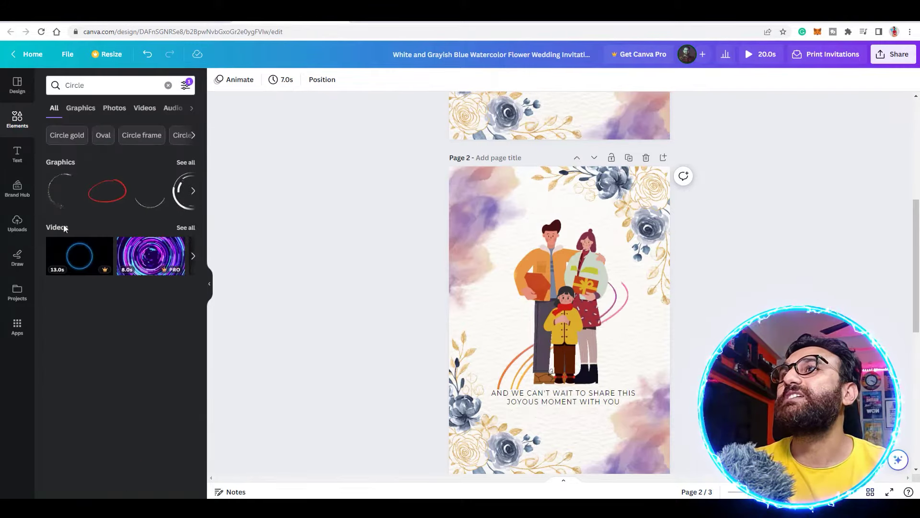
click(185, 163)
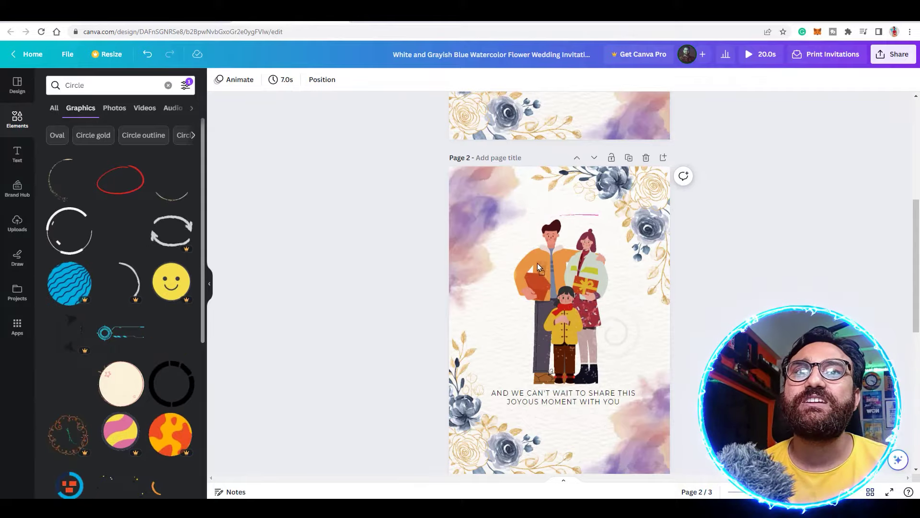
Move the animated spiral dust graphic from page 2 onto the house on page 1.
click(501, 208)
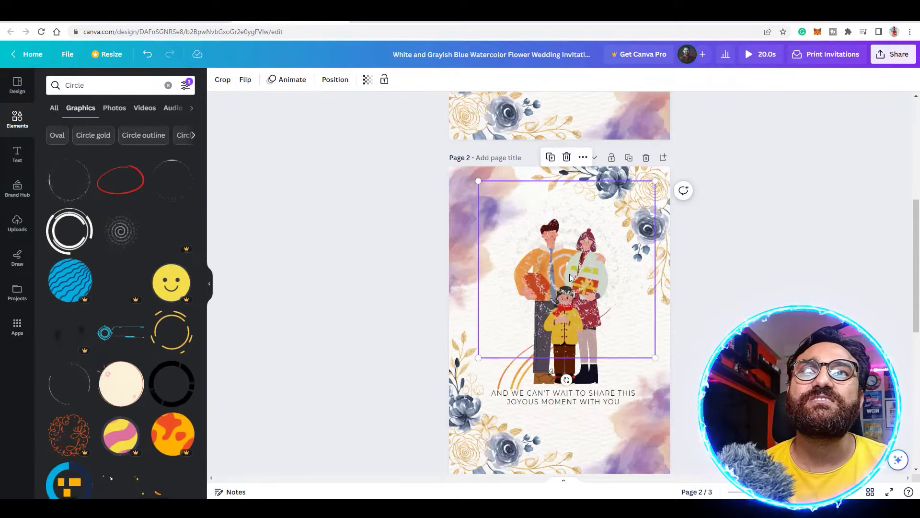
scroll(705, 341, up, 6)
scroll(706, 341, down, 3)
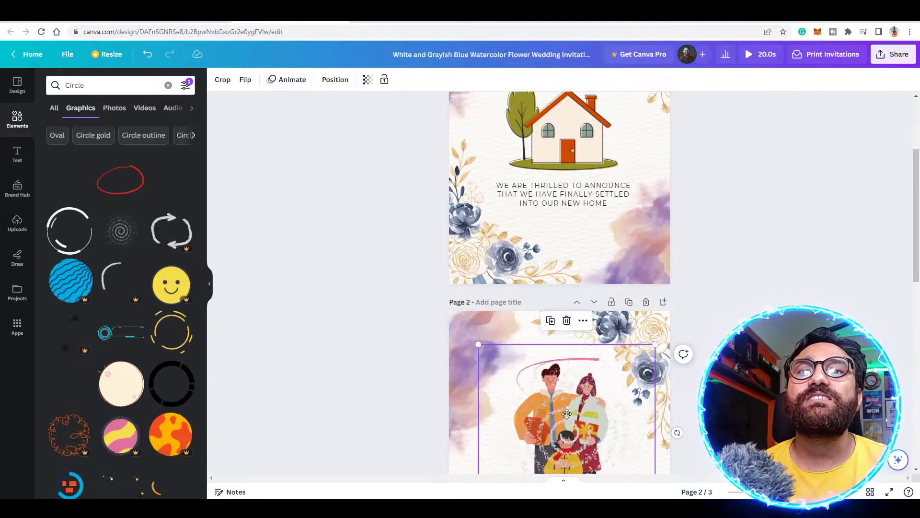
drag(567, 413, 570, 265)
Layer the spiral dust graphic behind the house and text on page 1, and shift it slightly to center it.
click(335, 79)
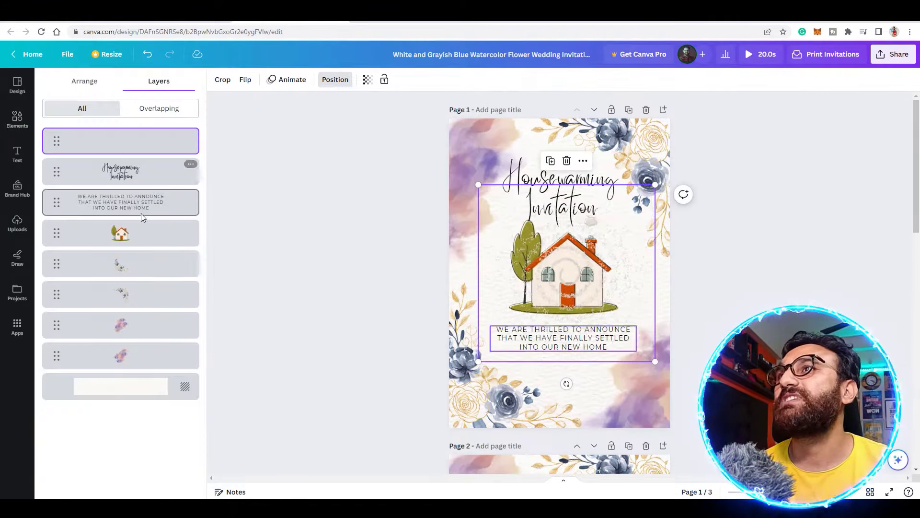
drag(125, 150, 143, 235)
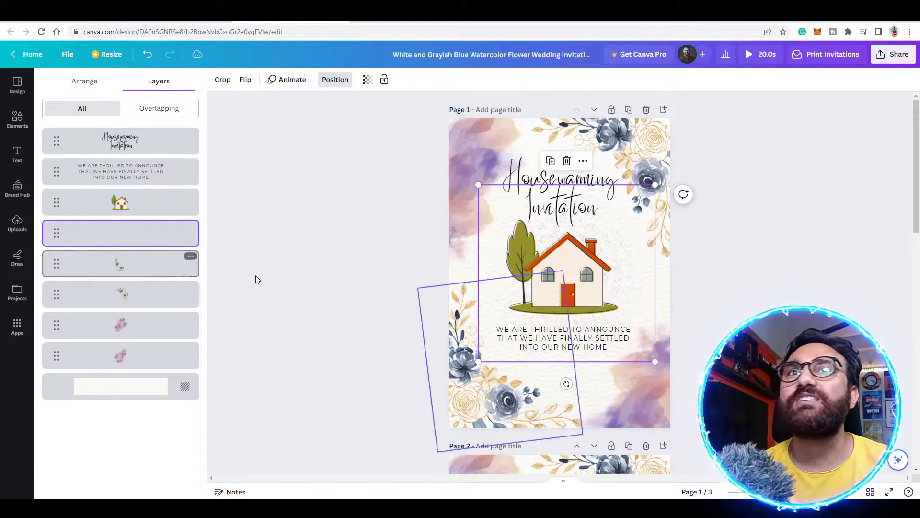
drag(629, 279, 620, 283)
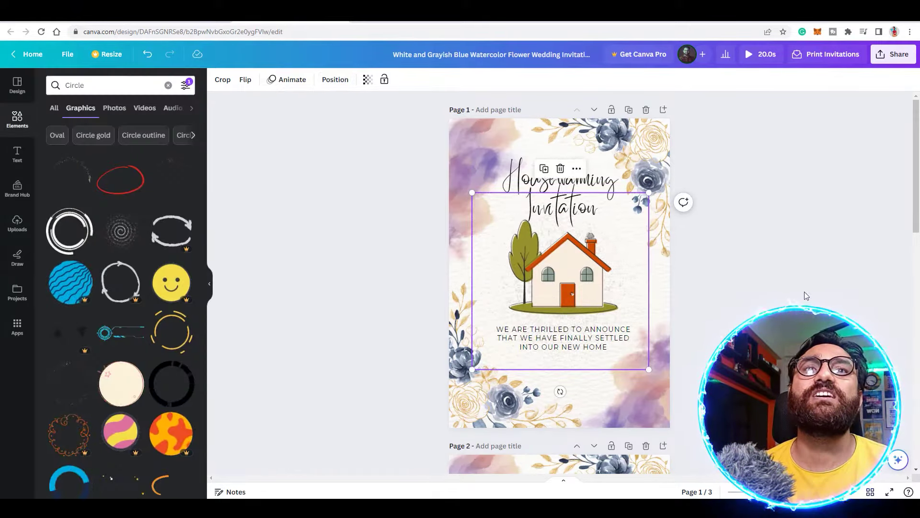
click(778, 284)
Replace page 3's message with "WE WOULD BE HONORED TO HAVE YOUR PRESENCE AT OUR" and move the "Housewarming party" title up beneath it.
scroll(763, 283, down, 10)
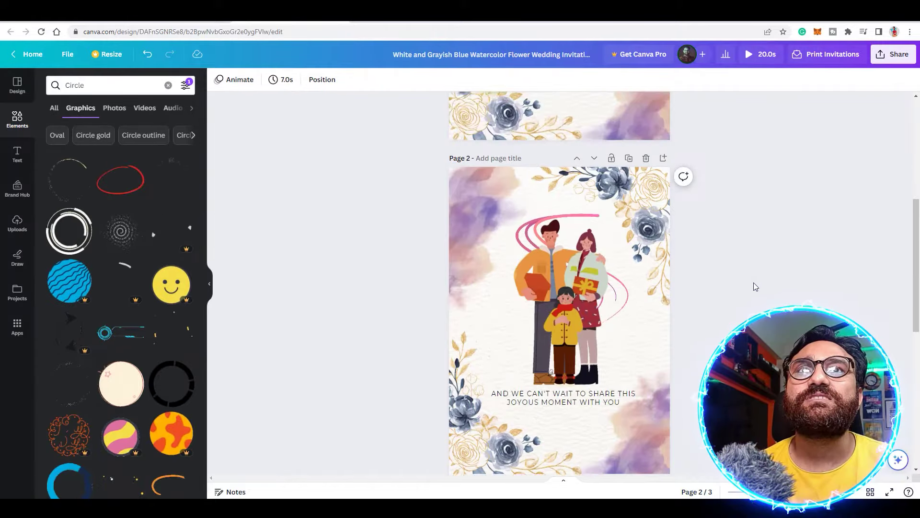
drag(353, 94, 530, 274)
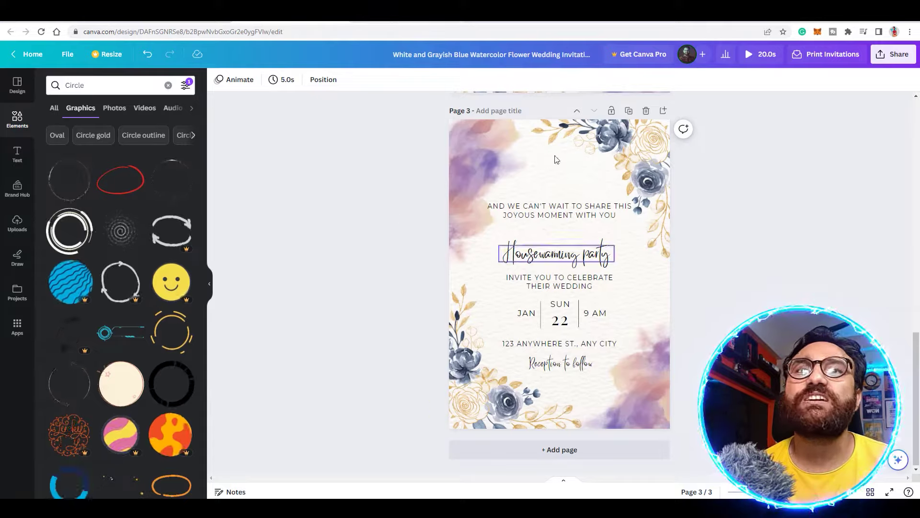
click(550, 218)
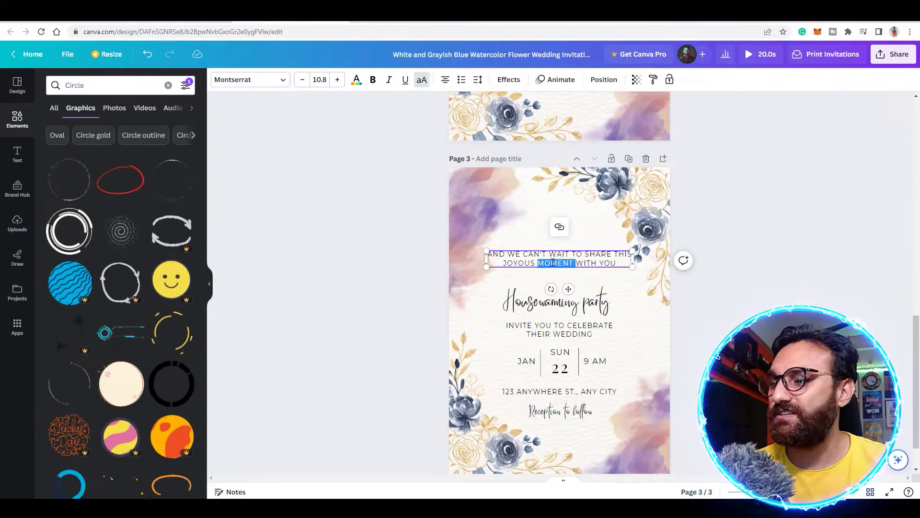
key(ctrl+z)
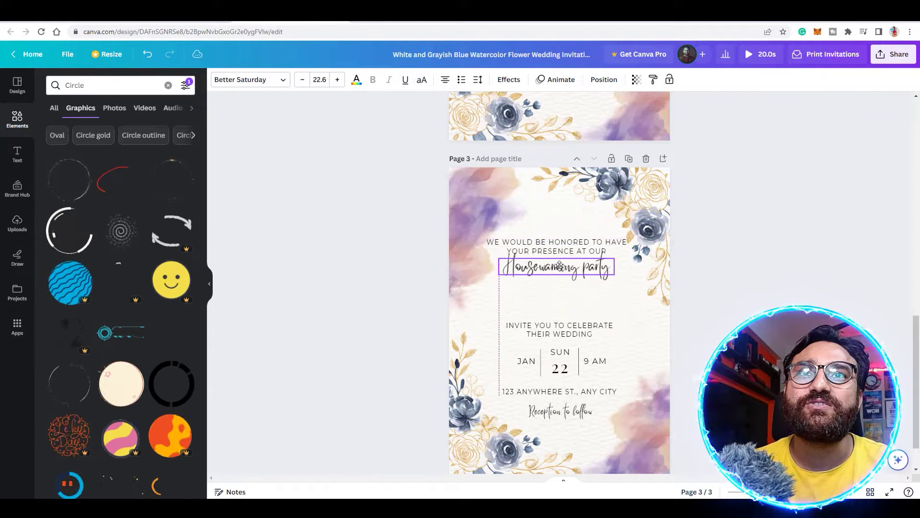
key(Escape)
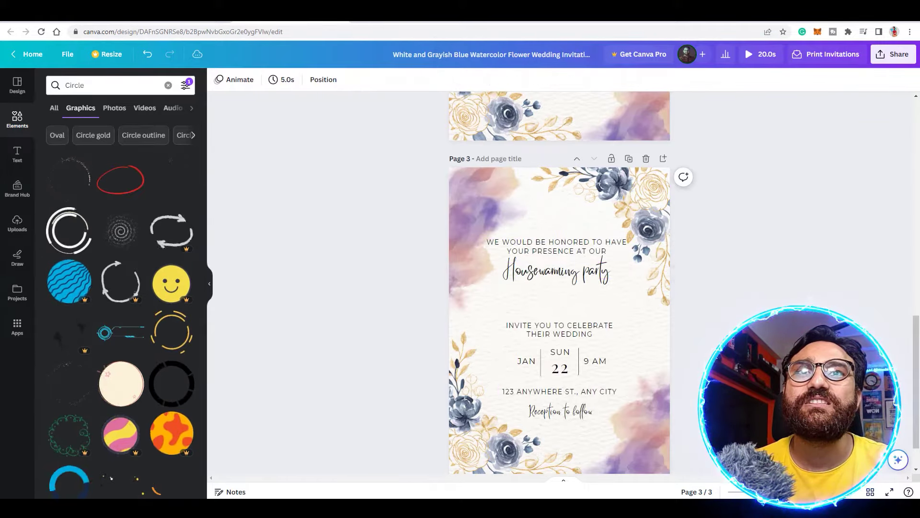
Animate page 1's announcement text with the Typewriter effect and the house illustration with Breathe.
scroll(552, 235, up, 15)
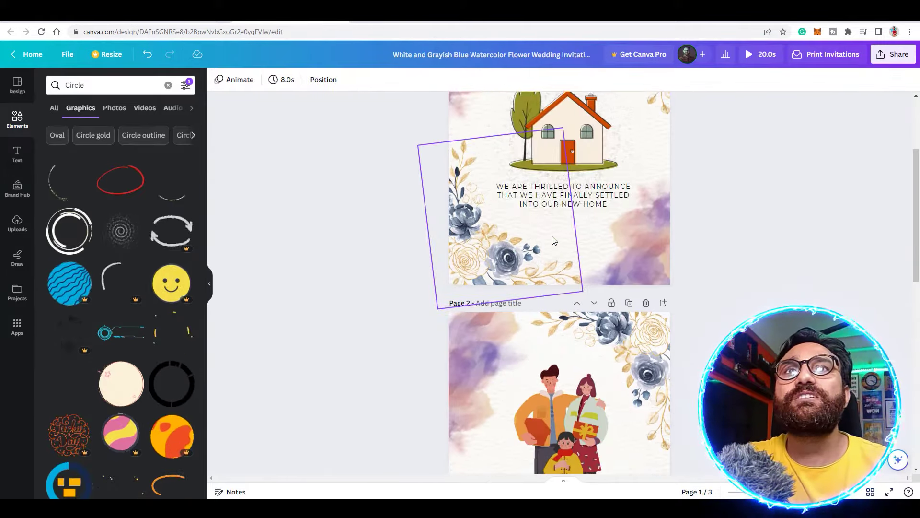
click(621, 340)
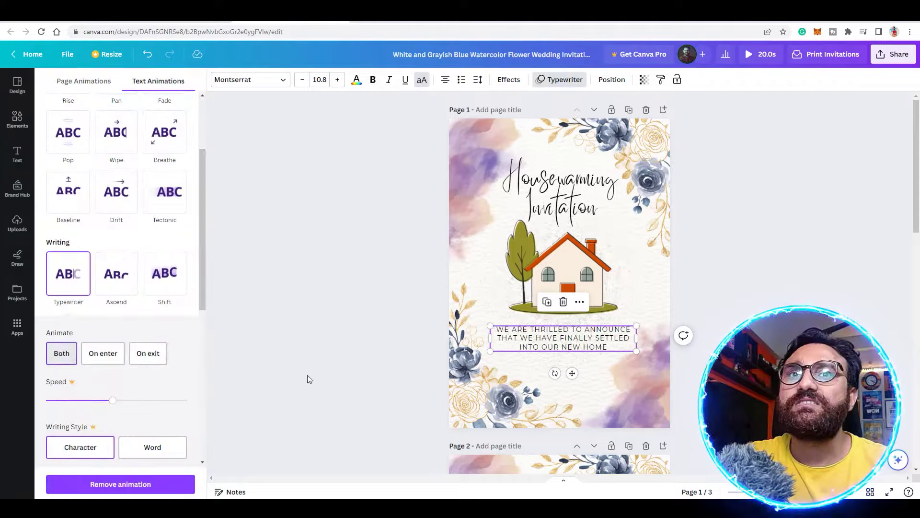
click(752, 55)
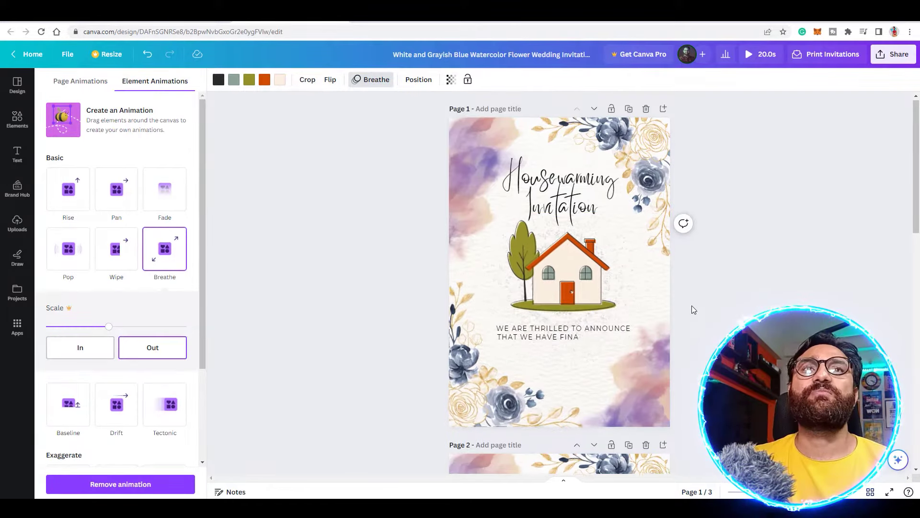
Apply the Fade animation to the family illustration on page 2.
scroll(691, 306, down, 6)
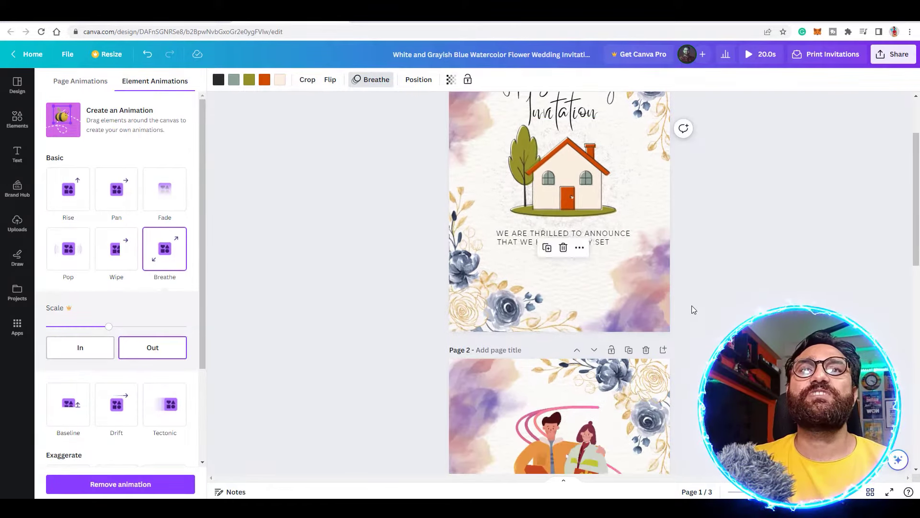
click(569, 273)
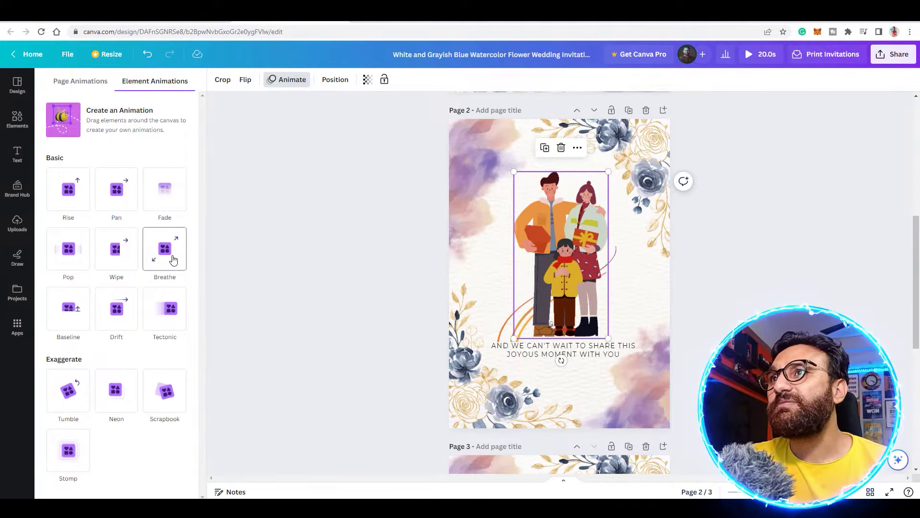
click(160, 190)
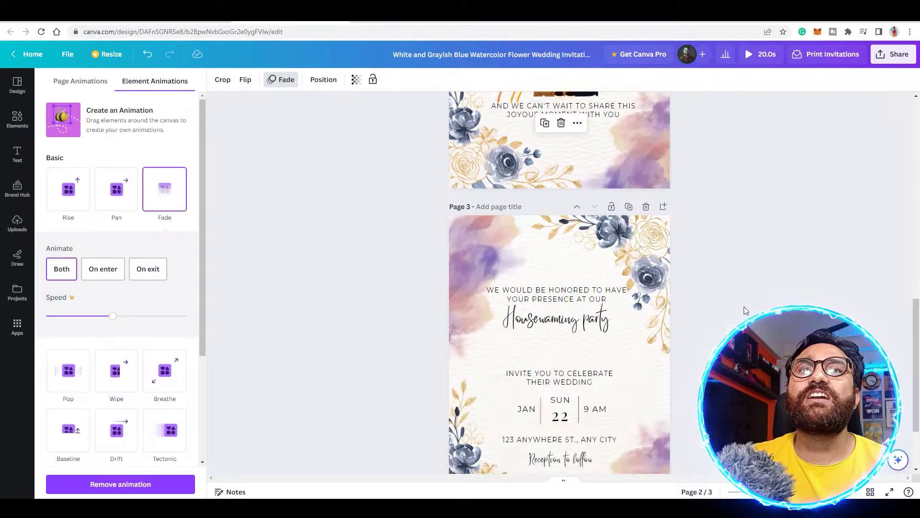
scroll(556, 230, up, 2)
scroll(672, 353, up, 4)
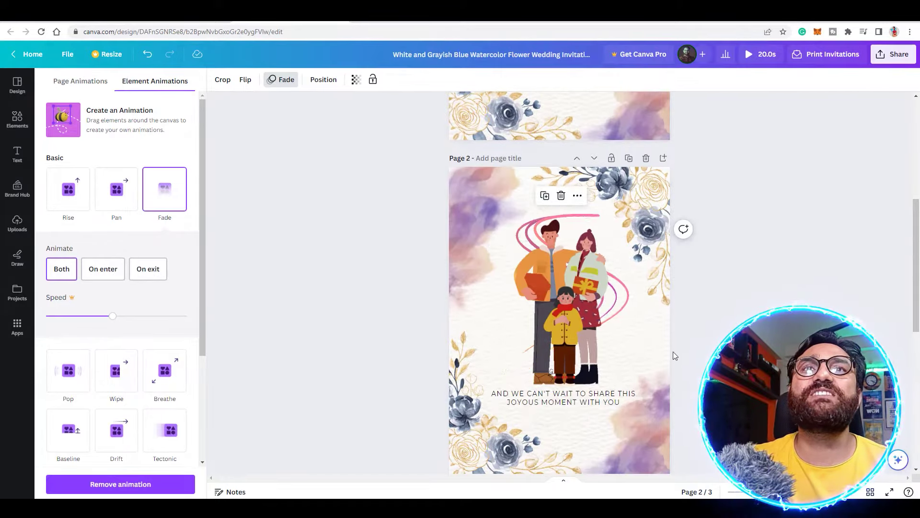
Give the message beneath the family on page 2 a Typewriter animation that plays only on enter.
scroll(598, 326, down, 2)
click(593, 301)
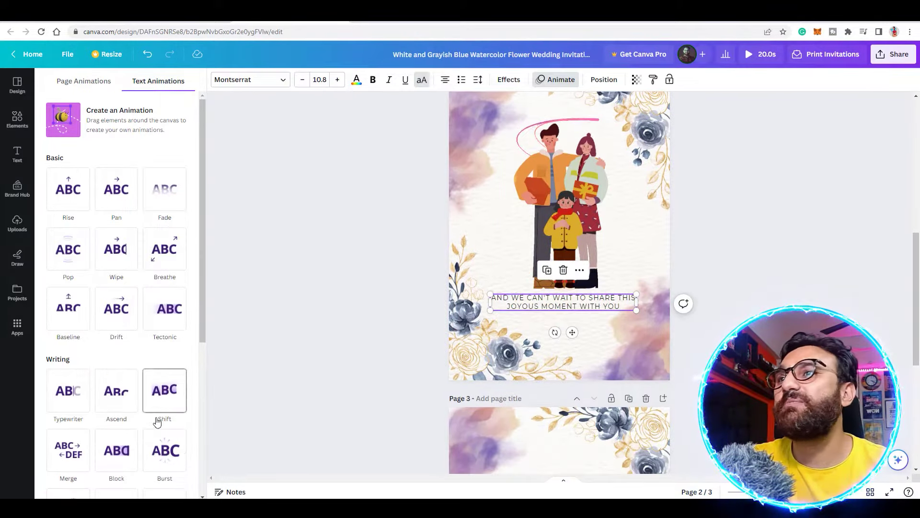
scroll(93, 430, down, 3)
click(63, 304)
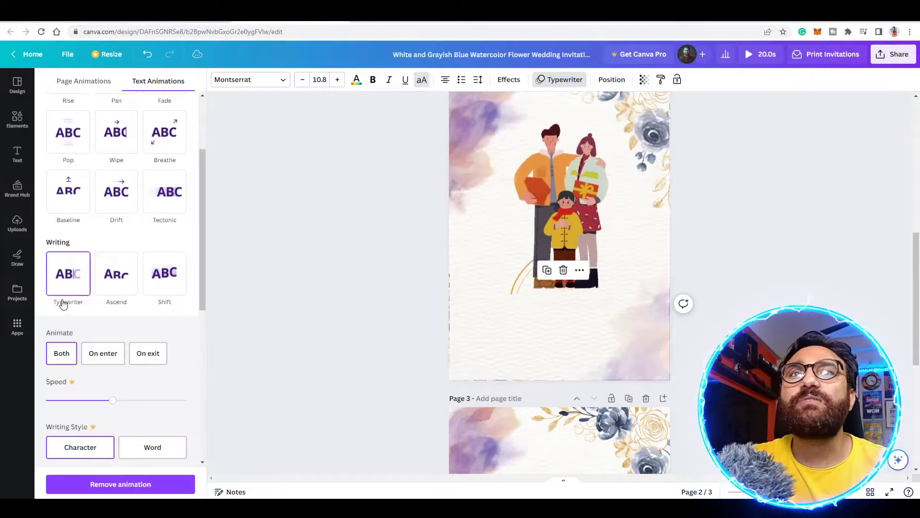
click(103, 353)
Animate page 3's opening message with Typewriter and the "Housewarming party" title with Rise on enter.
scroll(571, 257, down, 5)
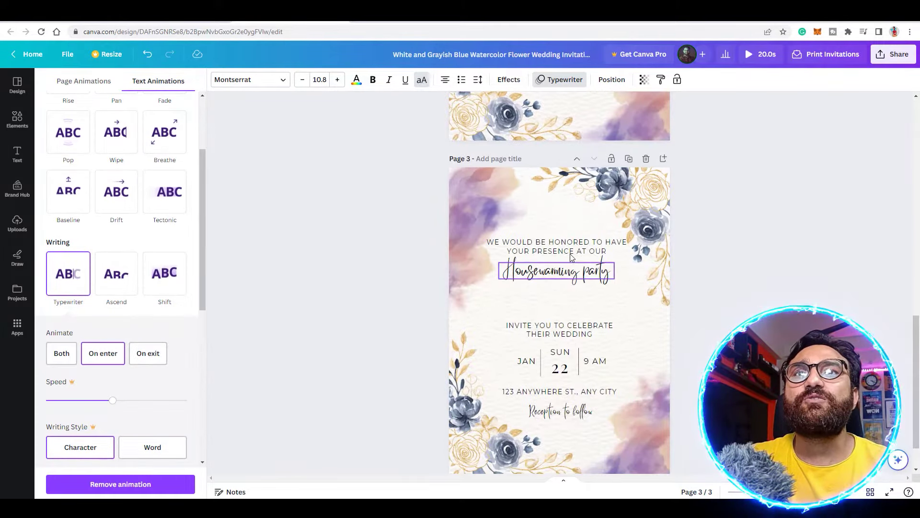
click(571, 255)
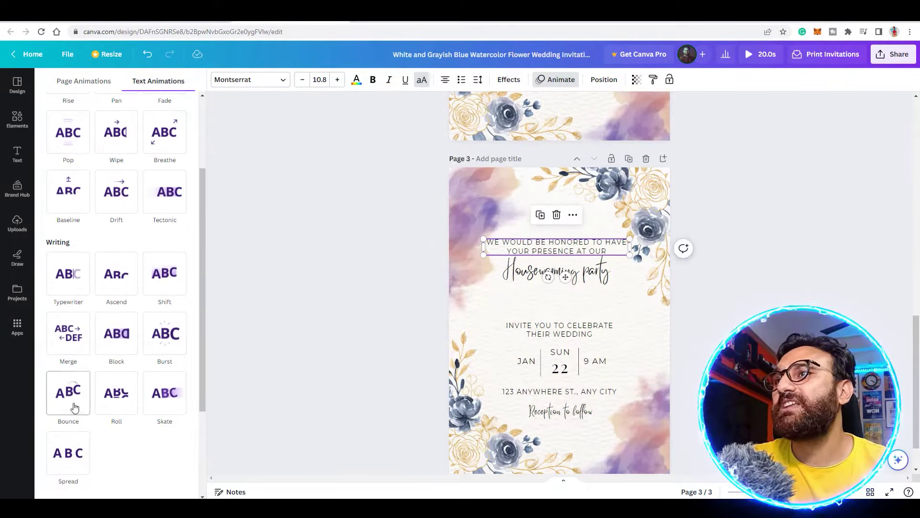
click(70, 288)
click(573, 279)
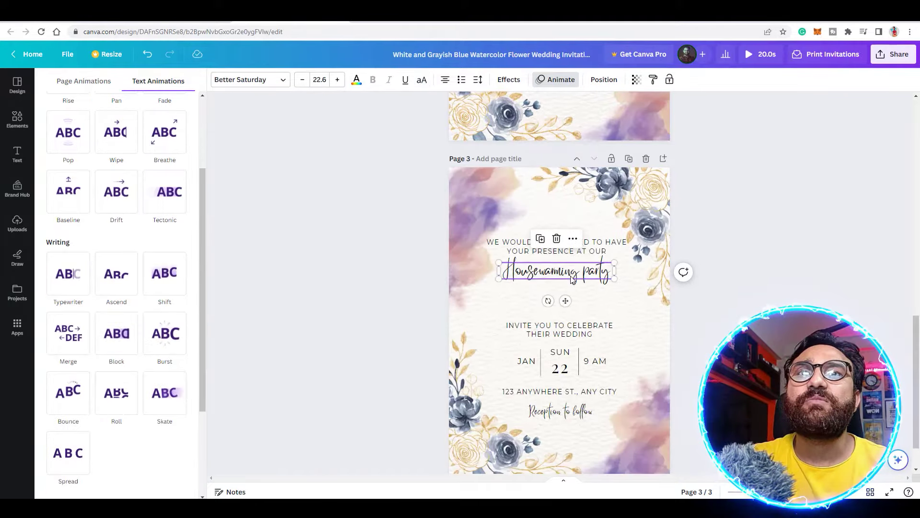
click(109, 343)
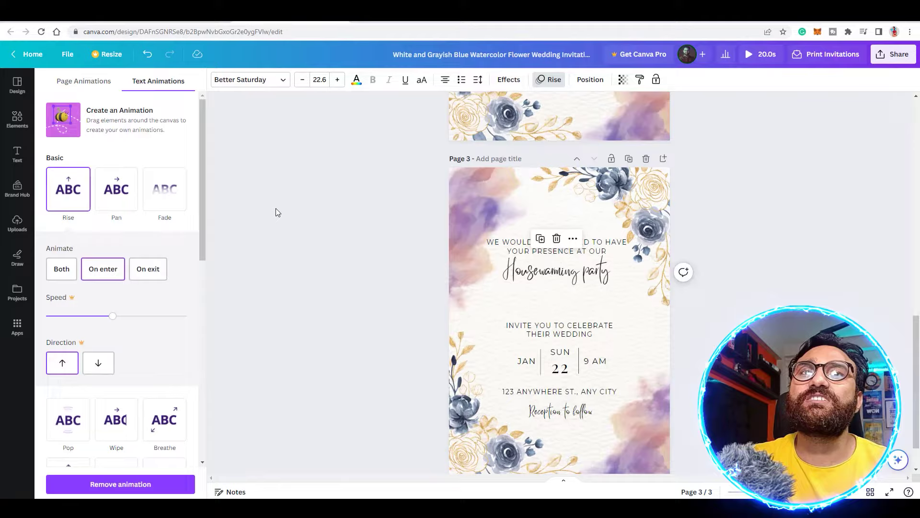
Delete the "Invite you to celebrate their wedding" text on page 3 and change the event date to JULY 02.
click(532, 333)
scroll(530, 348, down, 1)
key(Delete)
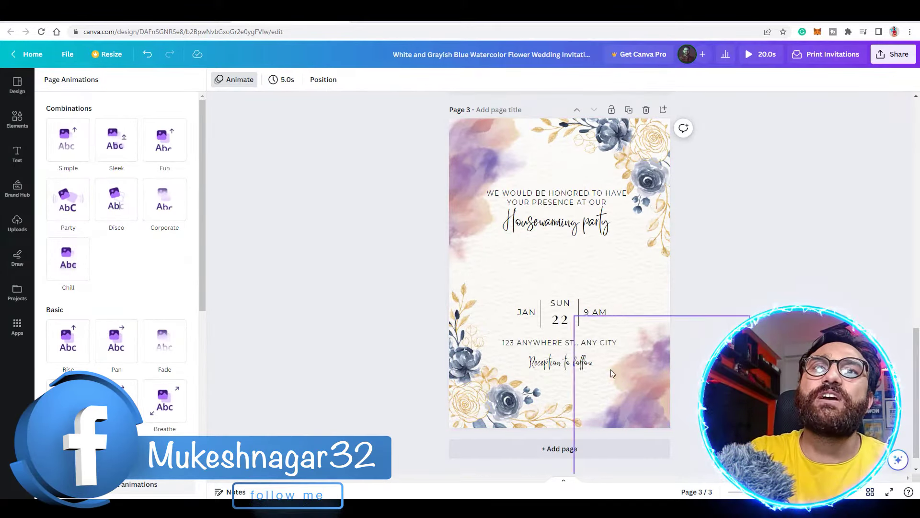
double_click(560, 319)
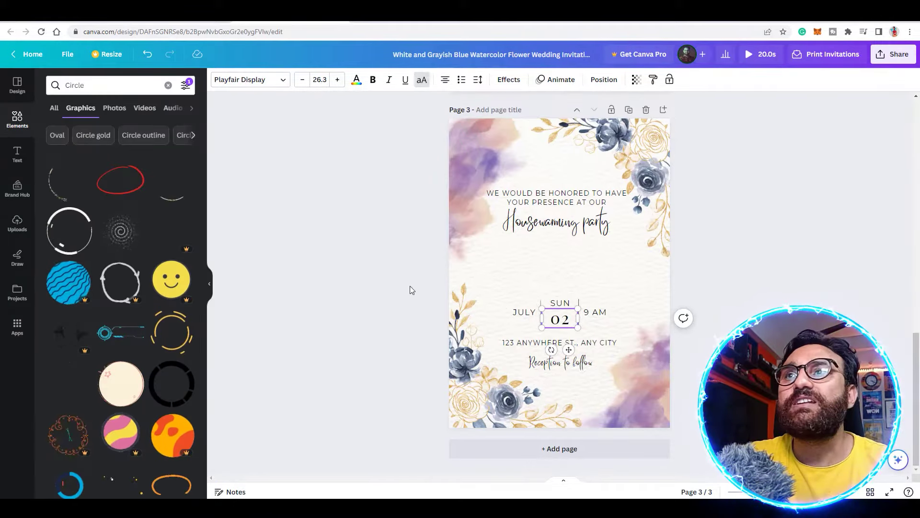
click(410, 290)
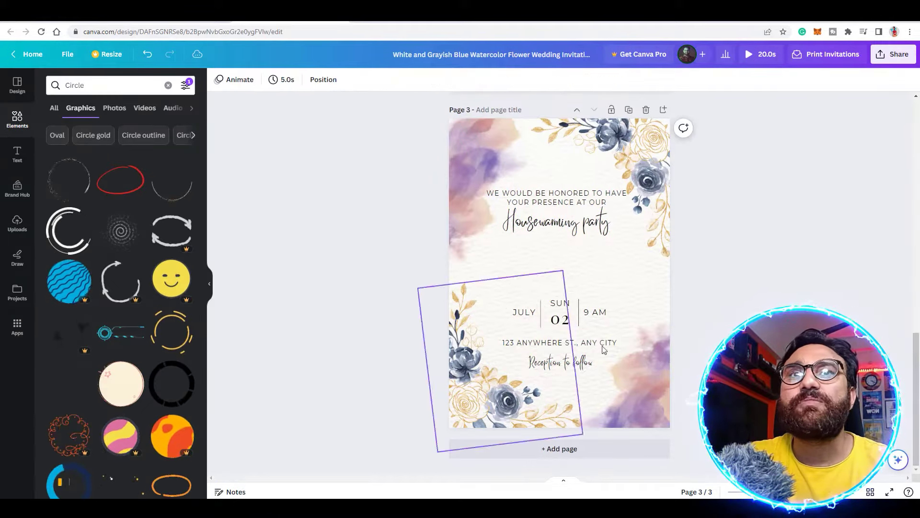
Move the whole date block up beneath the "Housewarming party" title, and move the address line up below the date.
click(568, 307)
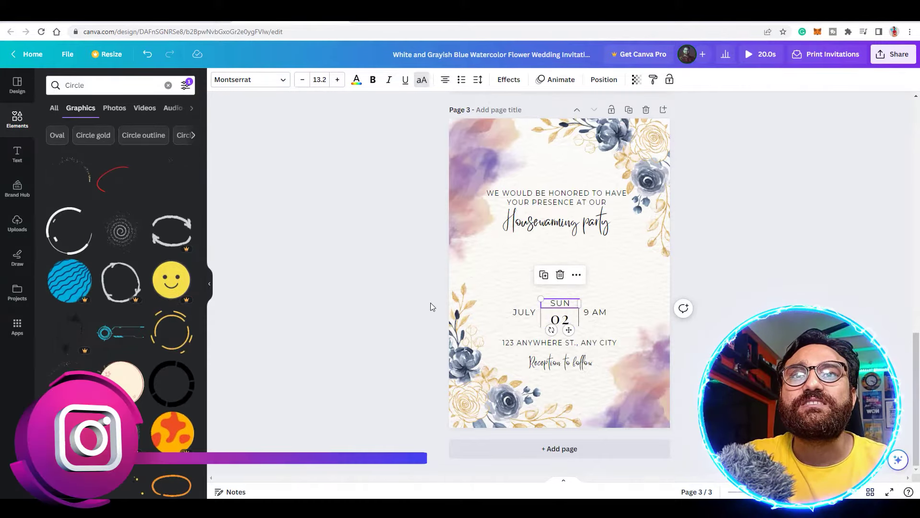
drag(431, 303, 574, 299)
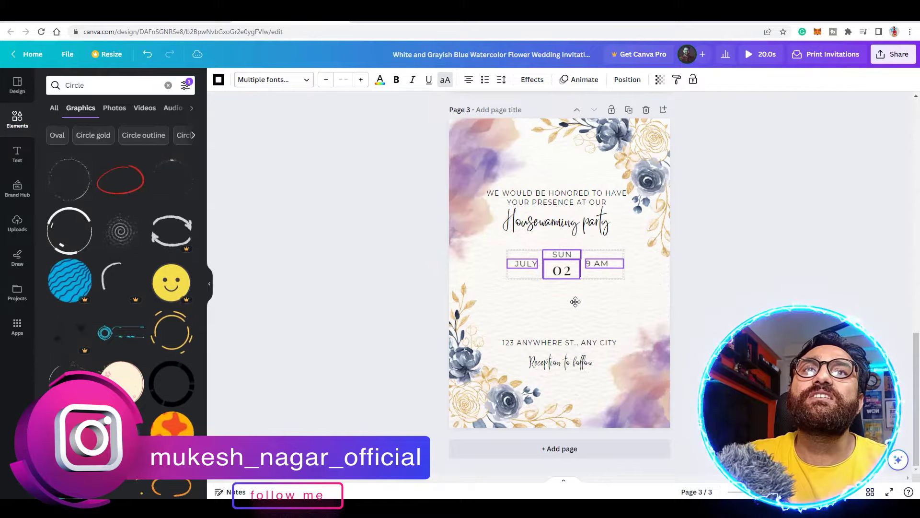
key(Escape)
drag(560, 340, 560, 292)
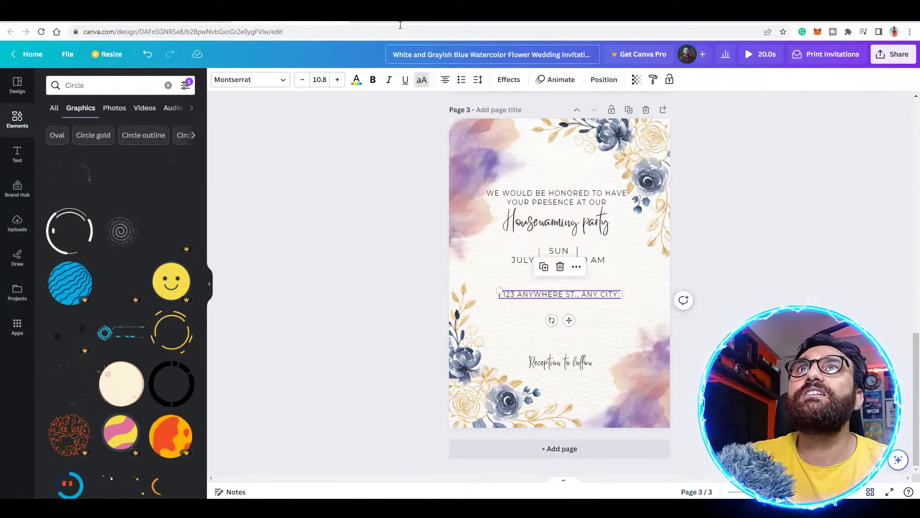
Replace the placeholder city in page 3's address with "INDORE" and nudge the address closer to the date.
click(595, 338)
click(595, 296)
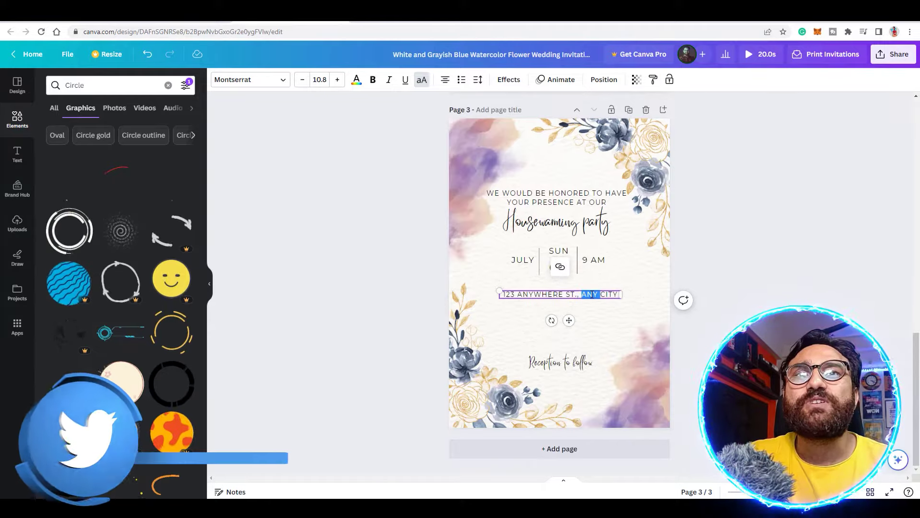
text(INDORE)
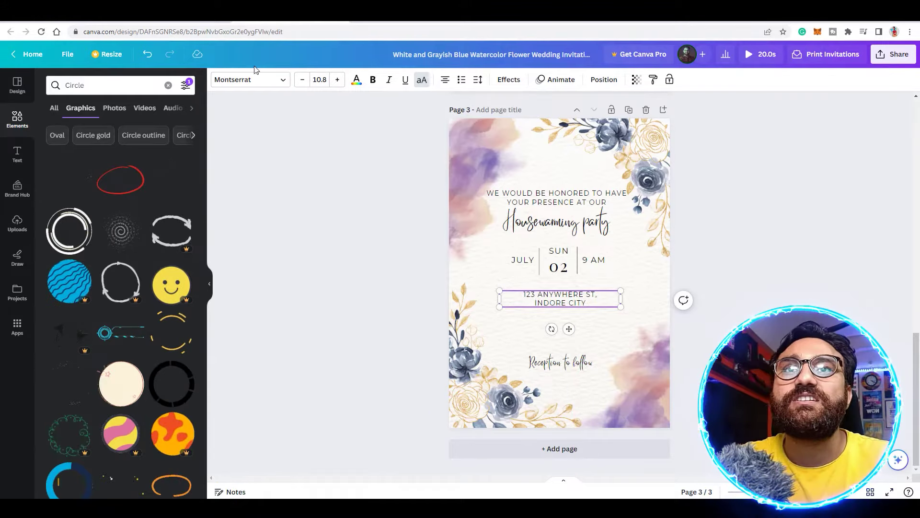
click(348, 235)
click(559, 298)
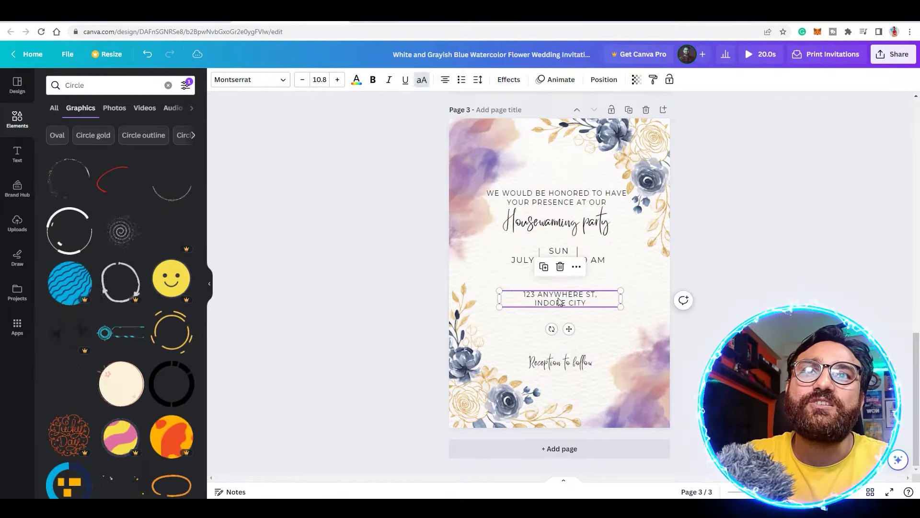
drag(558, 300, 552, 291)
click(770, 283)
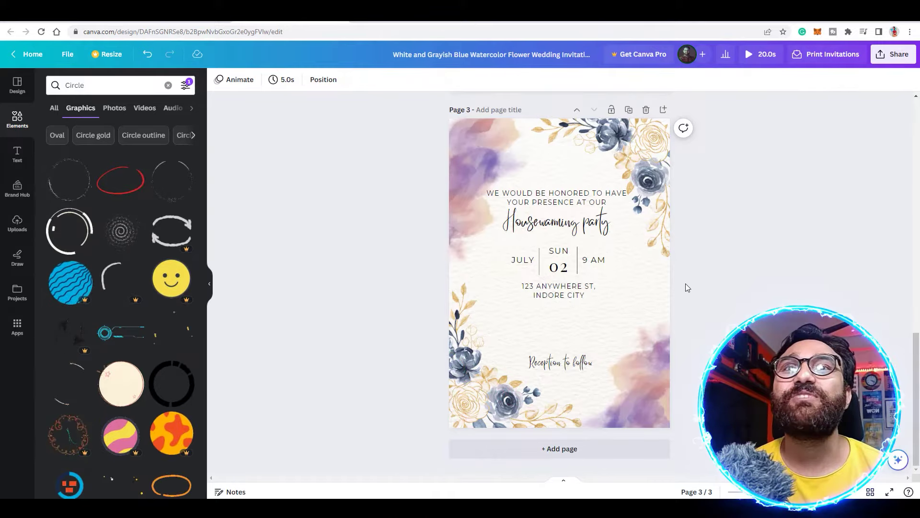
Delete the "Reception to follow" line and move the grouped date and address into the lower part of page 3.
click(560, 367)
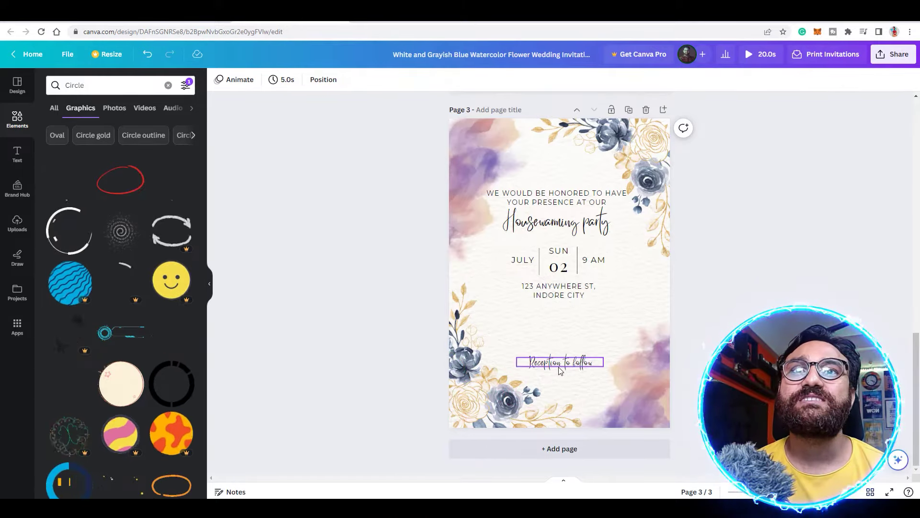
key(Delete)
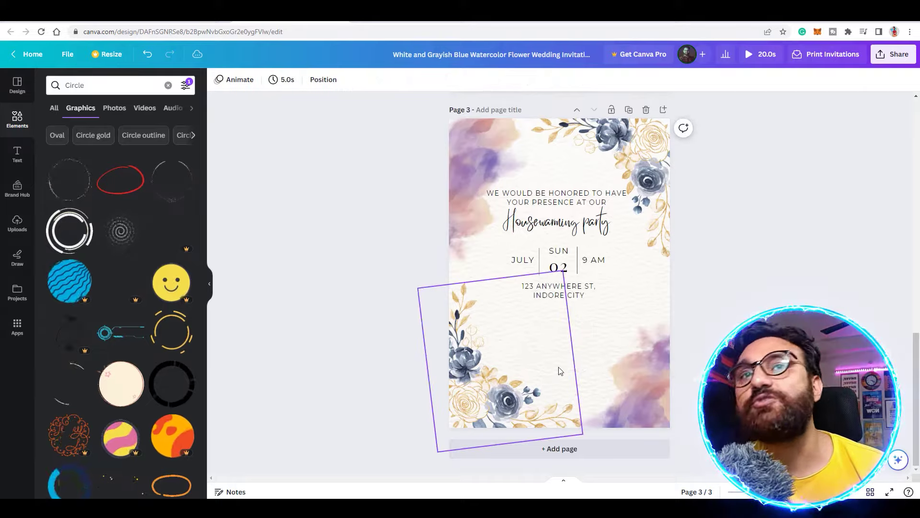
click(573, 265)
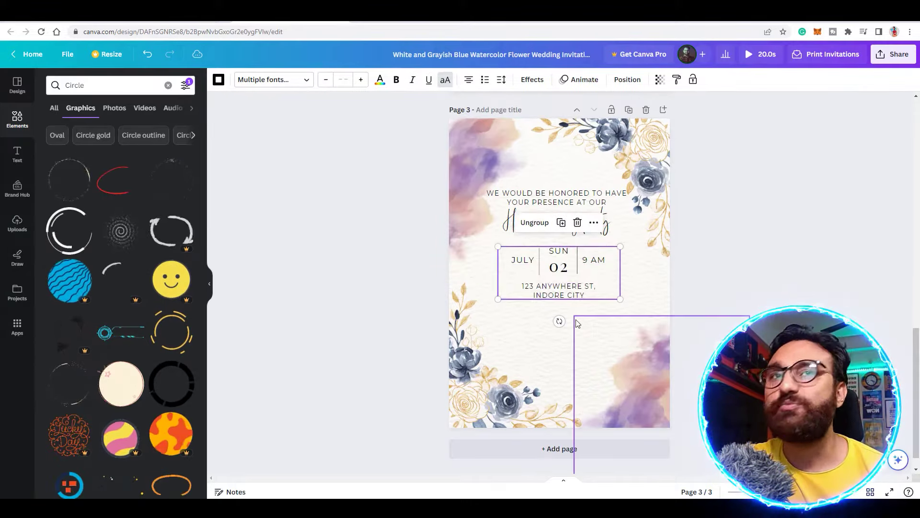
click(747, 268)
drag(619, 328, 579, 347)
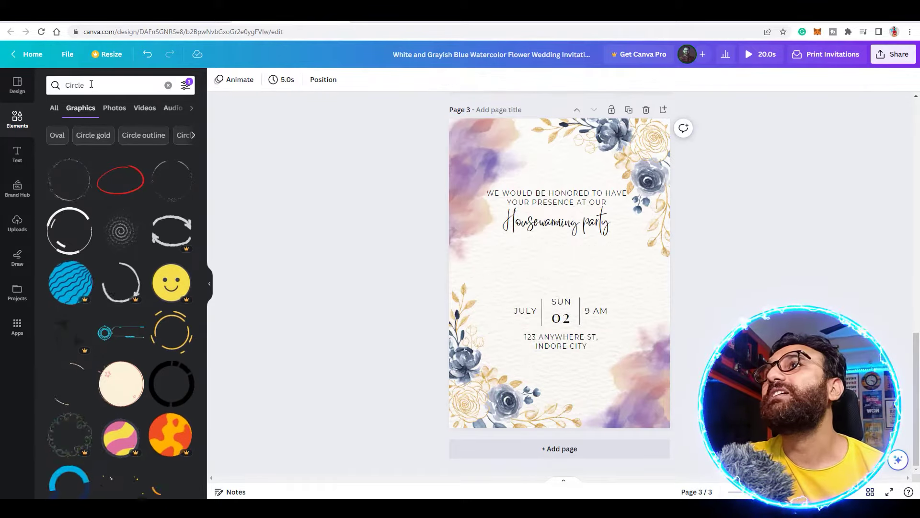
Search the graphics for "party", then browse the related Confetti, Gold confetti and Fireworks suggestions.
click(68, 86)
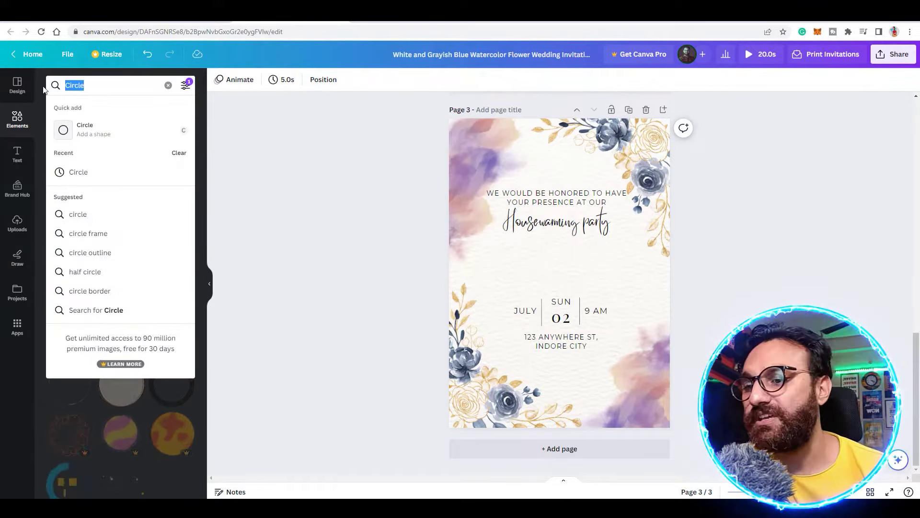
text(party)
key(Return)
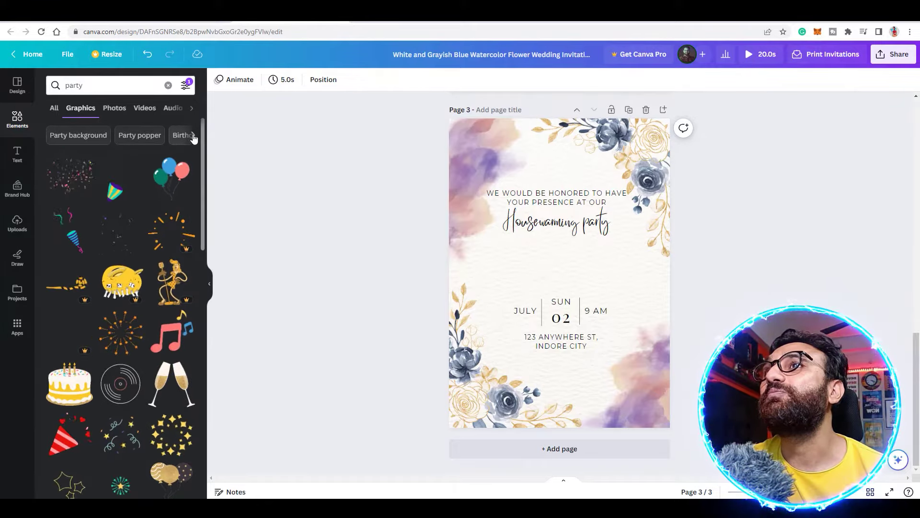
click(193, 136)
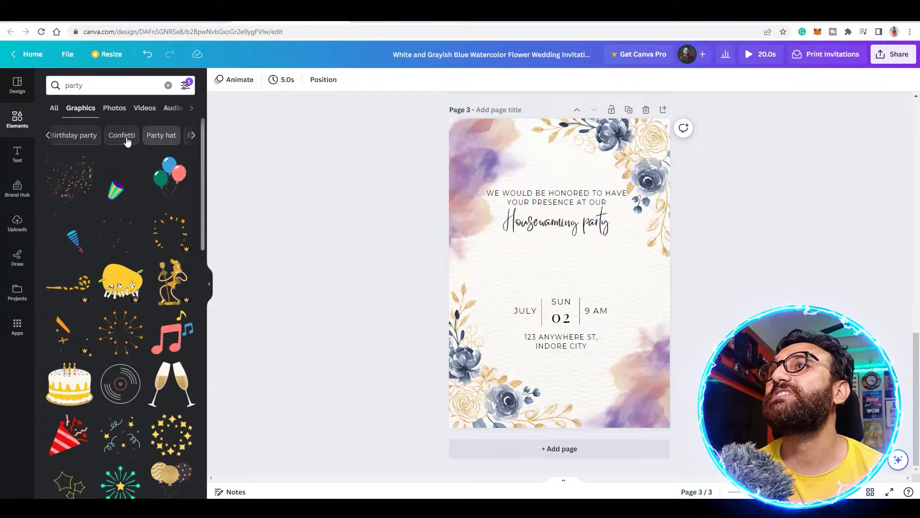
click(123, 140)
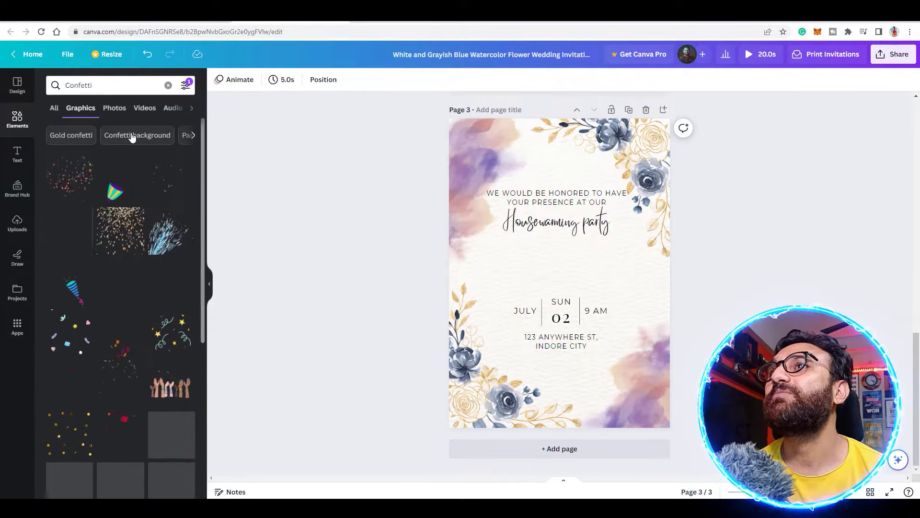
click(125, 140)
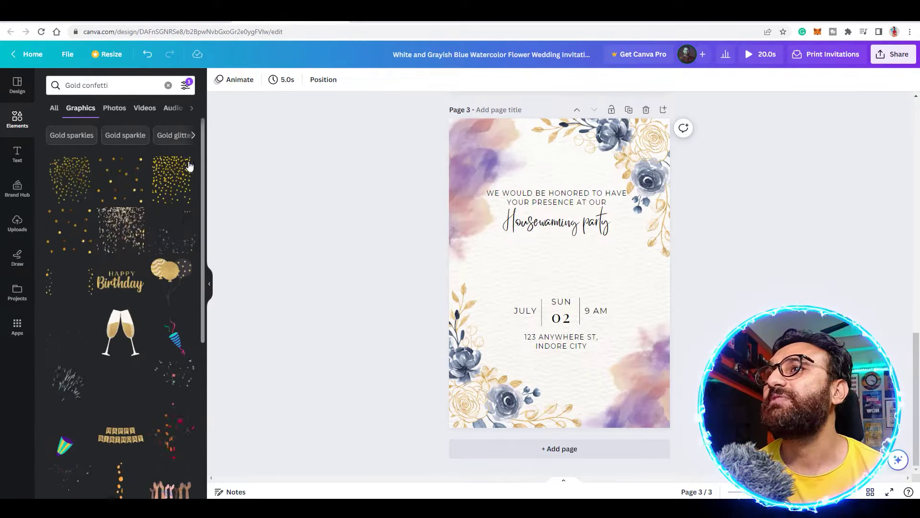
click(189, 136)
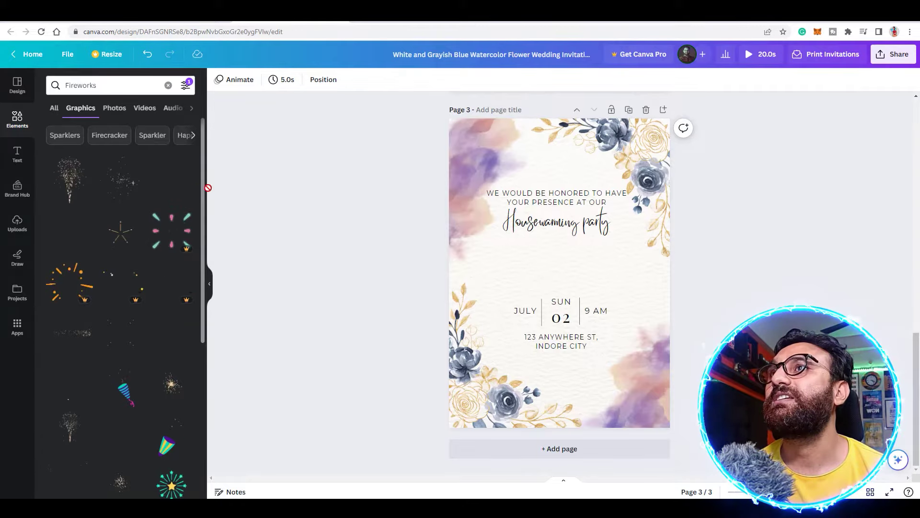
Place a large animated fireworks graphic around page 3's title and layer it behind the message, title and date group.
drag(551, 221, 494, 156)
click(357, 80)
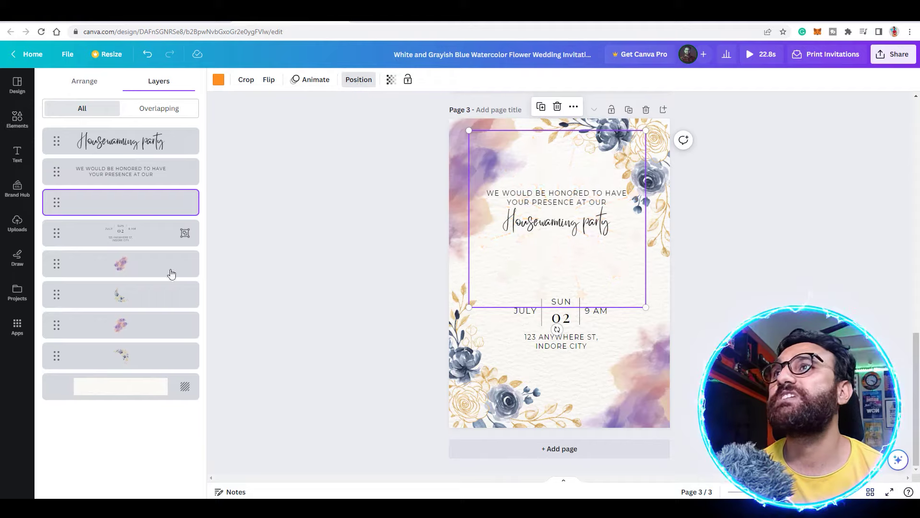
mouse_move(138, 242)
mouse_down()
mouse_move(144, 263)
mouse_move(139, 249)
mouse_up()
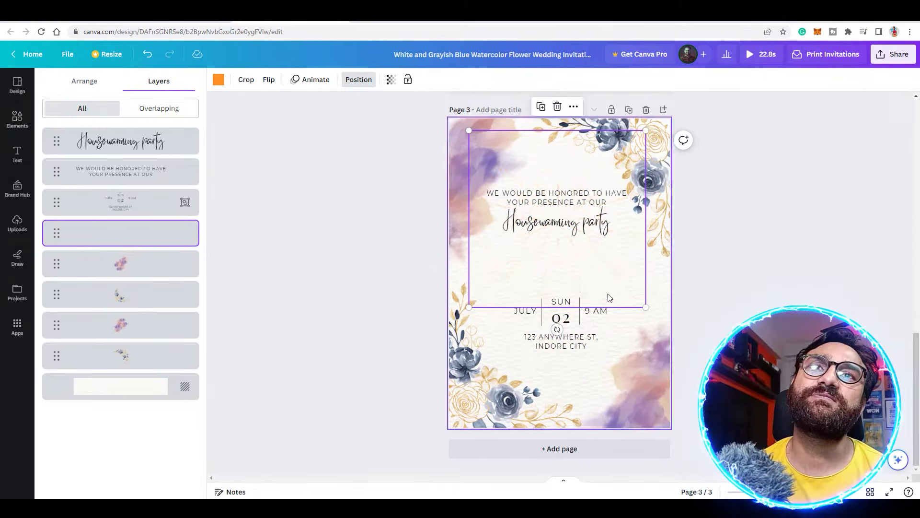
Enlarge page 3's fireworks graphic and center it over the area from the message to the address.
drag(646, 307, 668, 331)
drag(563, 263, 555, 282)
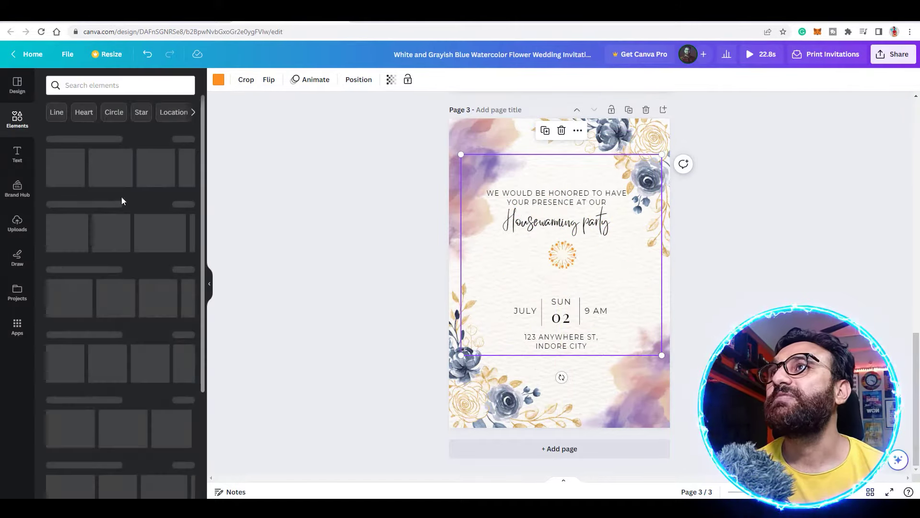
Search the graphics for "dance", then refine the search to "party dance".
click(91, 85)
text(dance)
key(Return)
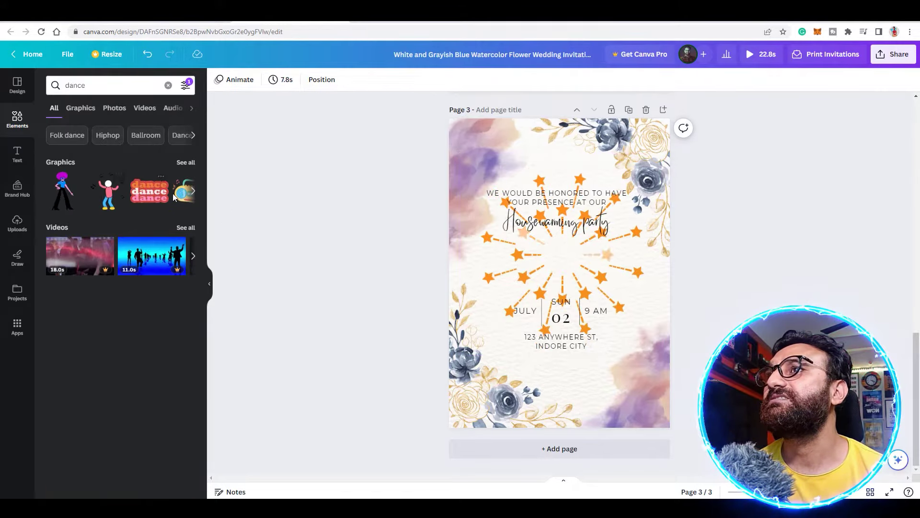
click(185, 164)
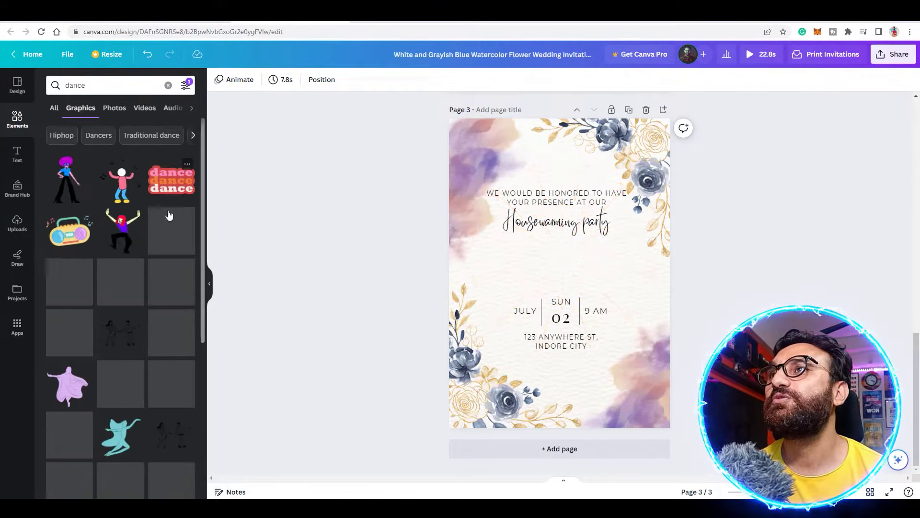
click(70, 88)
text(party)
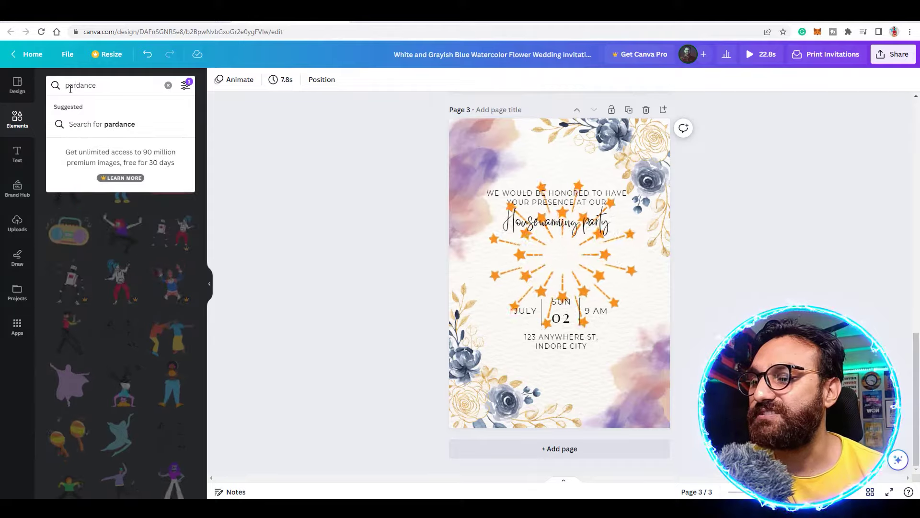
key(Return)
Find the animated girl holding balloons among the party dance graphics and add her to page 3.
scroll(139, 394, down, 4)
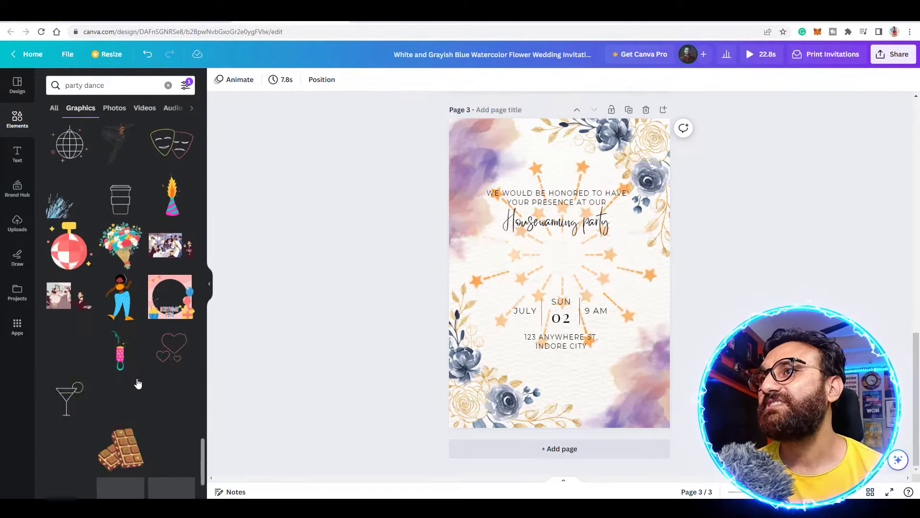
scroll(132, 384, down, 5)
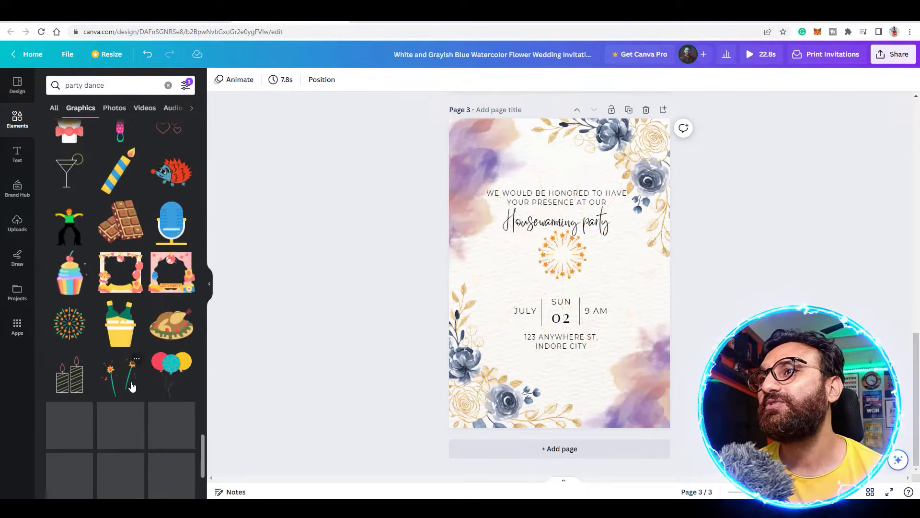
scroll(133, 375, down, 5)
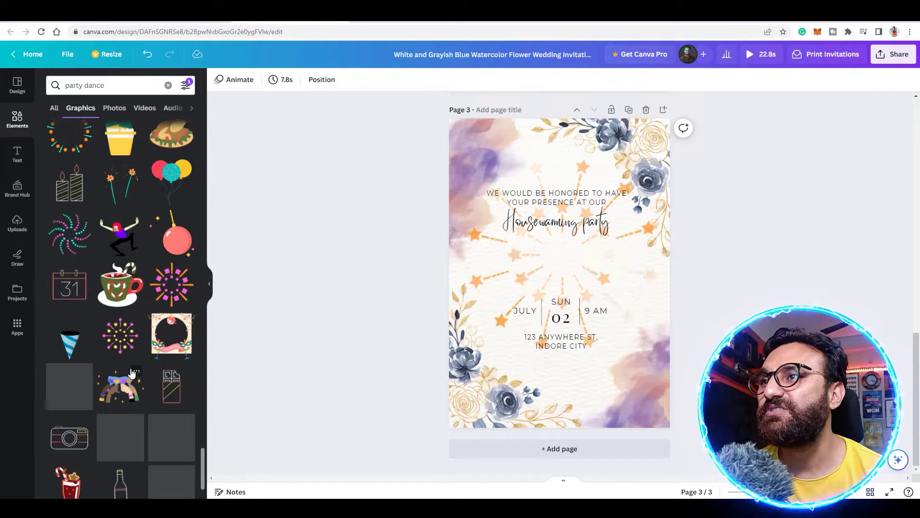
scroll(135, 372, down, 7)
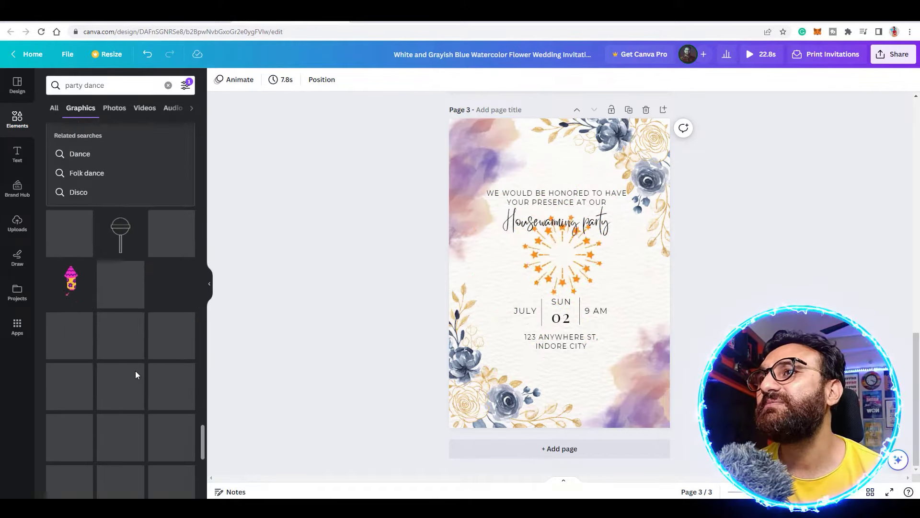
scroll(135, 374, down, 4)
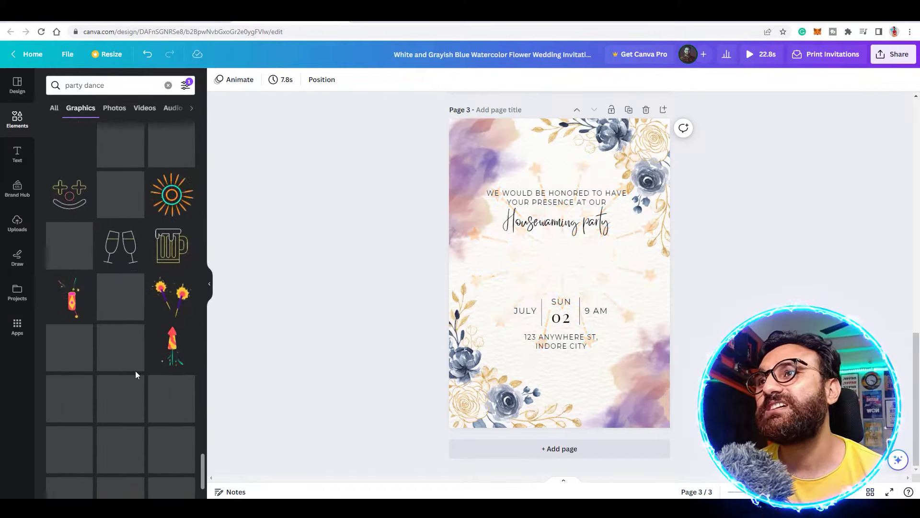
scroll(136, 375, down, 2)
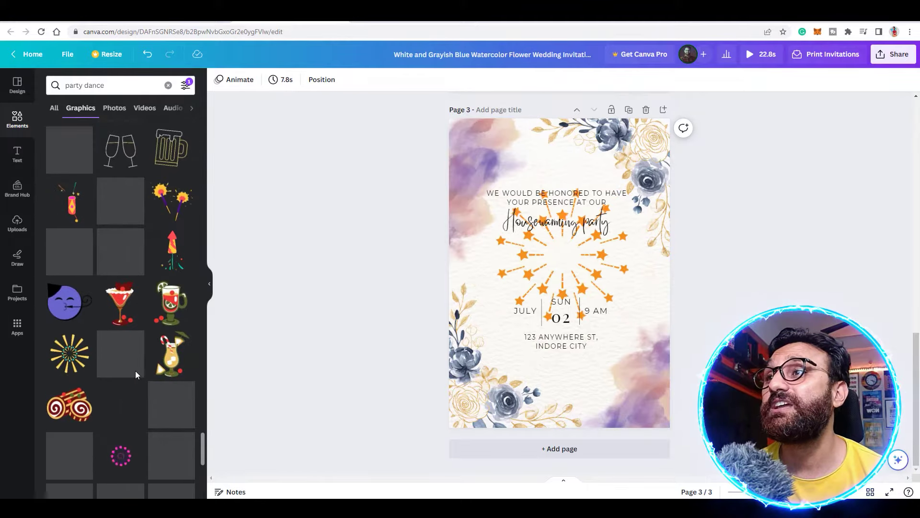
scroll(135, 370, down, 4)
click(123, 222)
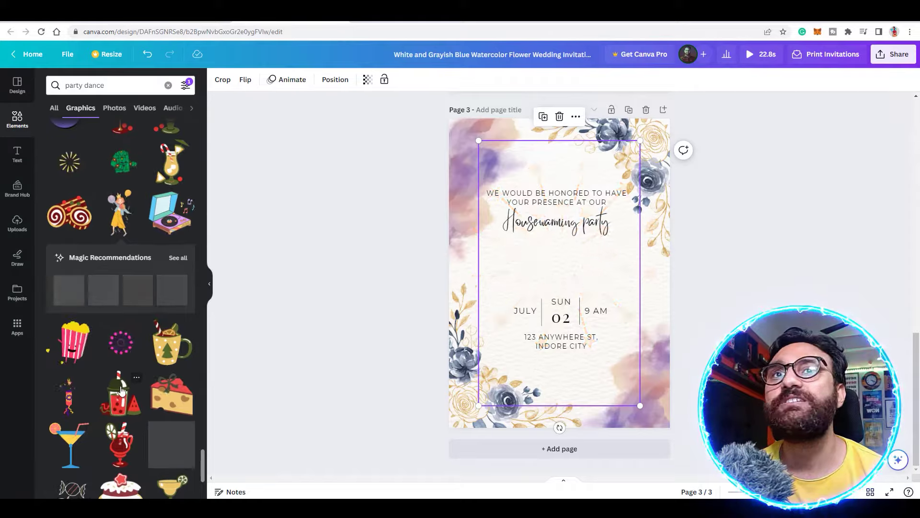
Shrink the girl graphic to fit below page 3's title and move the date and address group down beneath her.
scroll(122, 391, down, 5)
drag(560, 288, 609, 337)
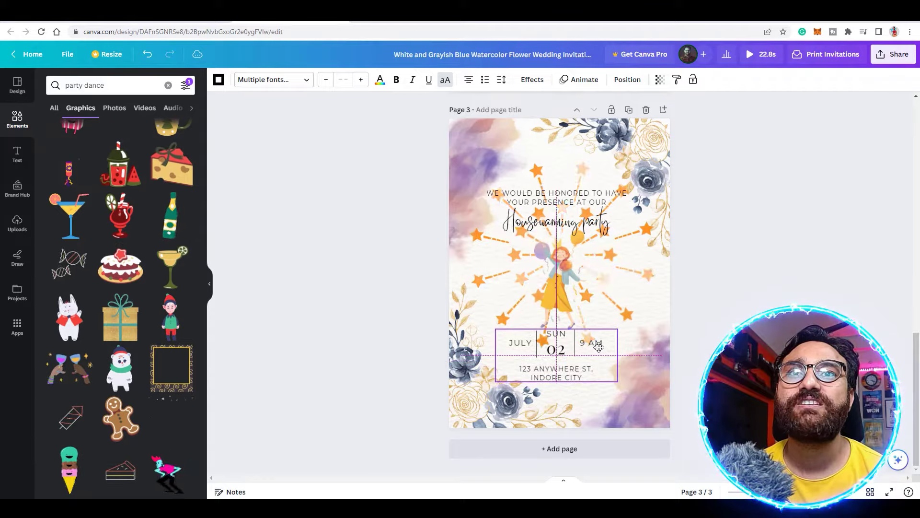
click(559, 283)
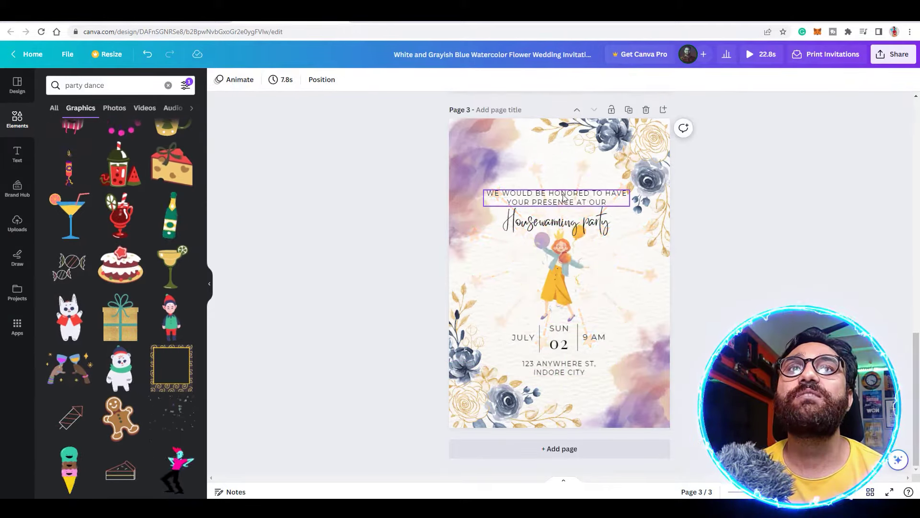
Move page 3's message and title up above the girl and recenter the fireworks behind her.
drag(565, 198, 565, 183)
click(814, 301)
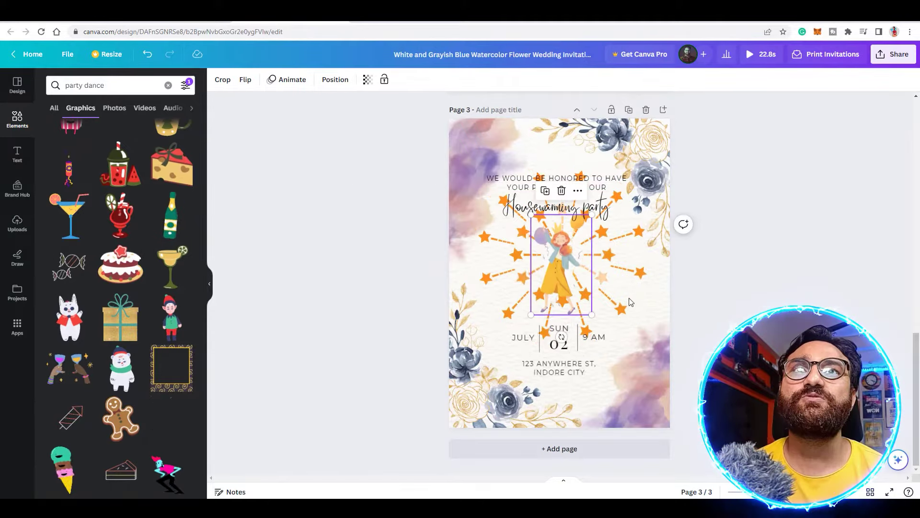
click(615, 293)
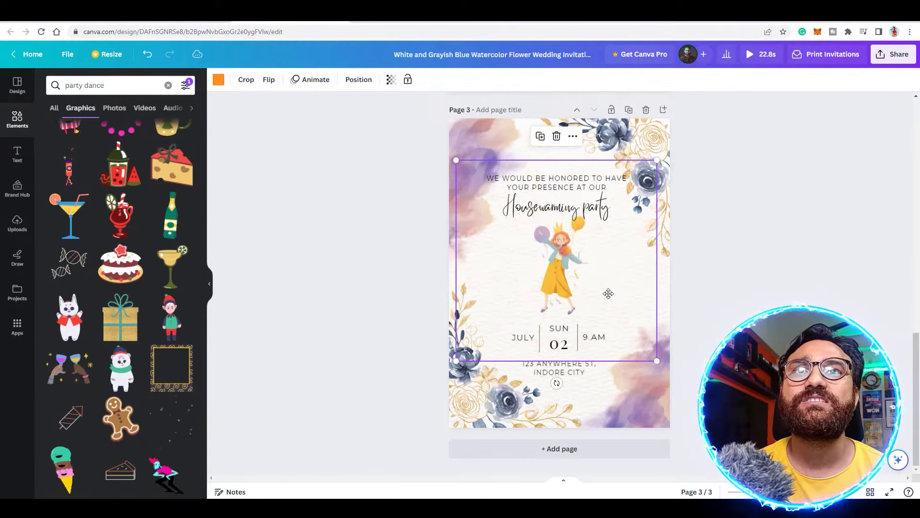
click(512, 182)
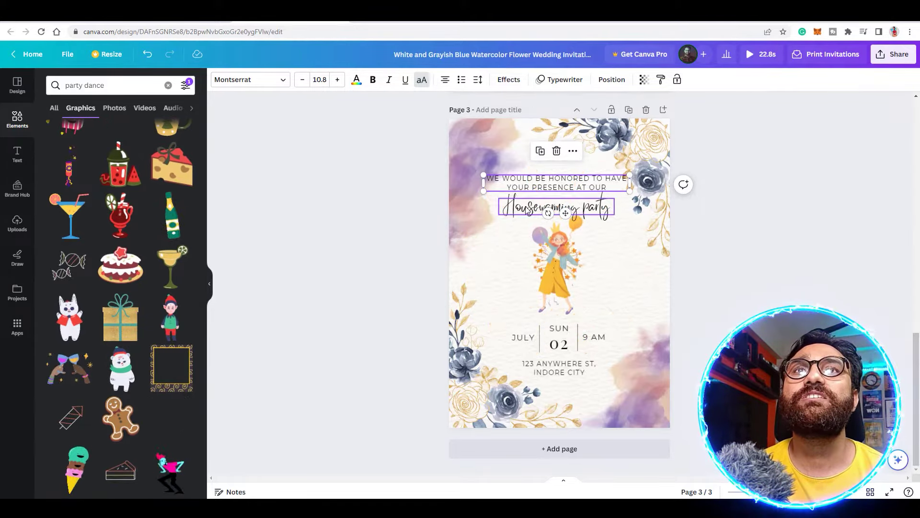
Apply the Fade animation on enter to the girl graphic on page 3.
click(549, 285)
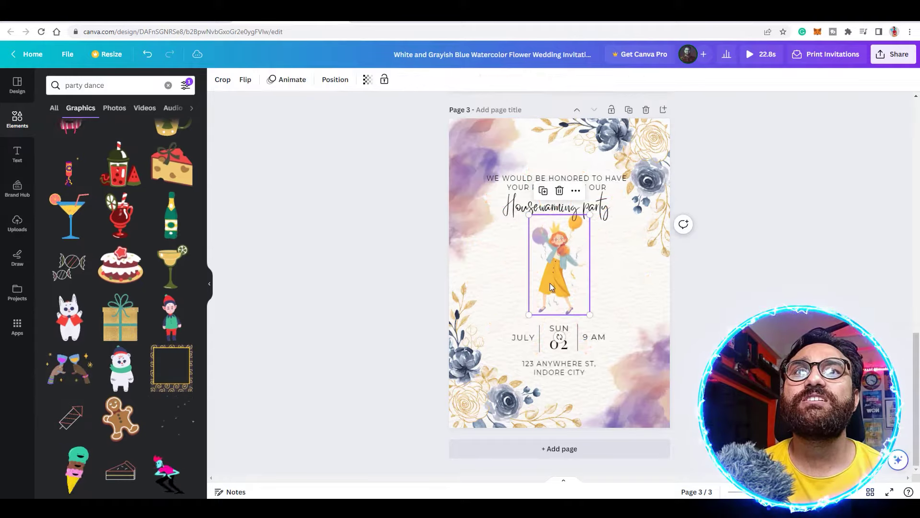
click(286, 85)
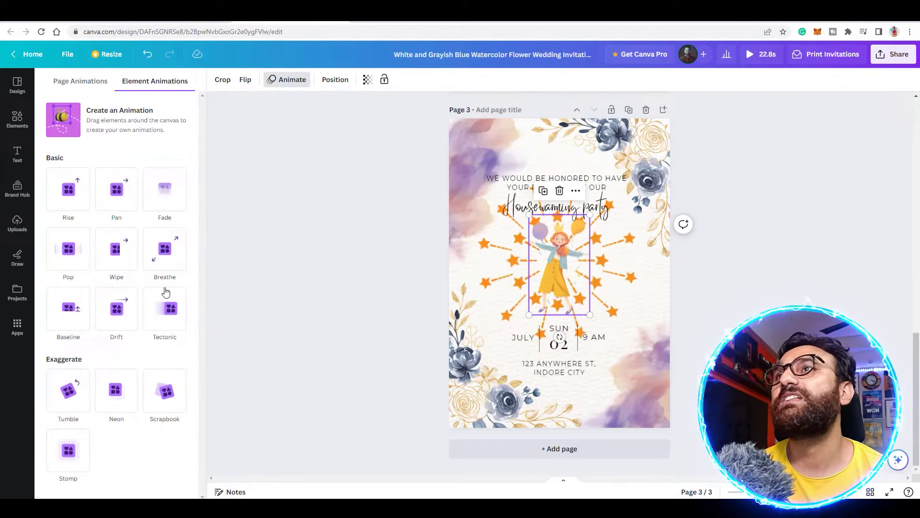
click(177, 189)
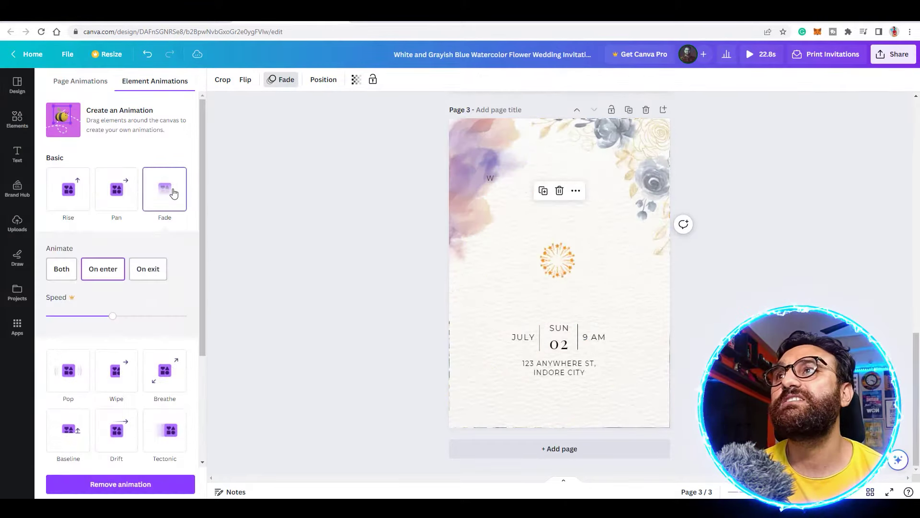
Ungroup page 3's date and address block and apply the Fade animation on enter to all its text.
click(567, 366)
click(517, 342)
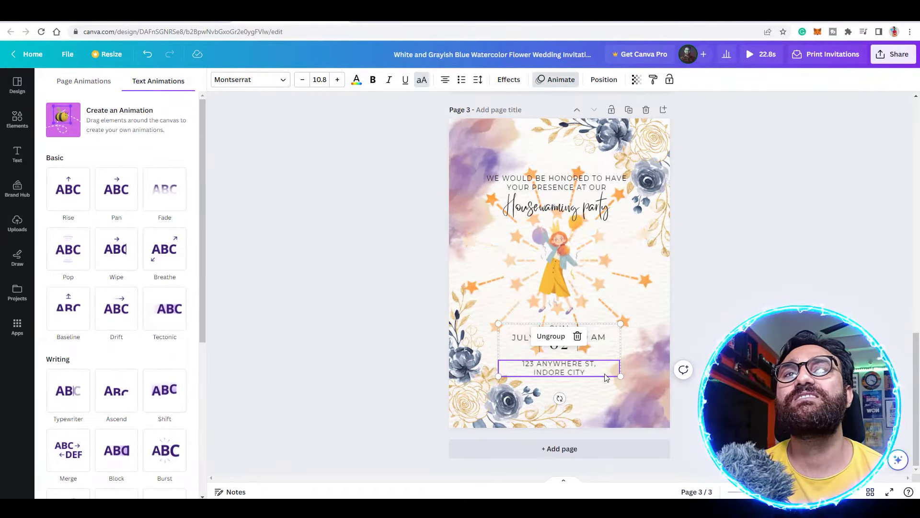
click(169, 205)
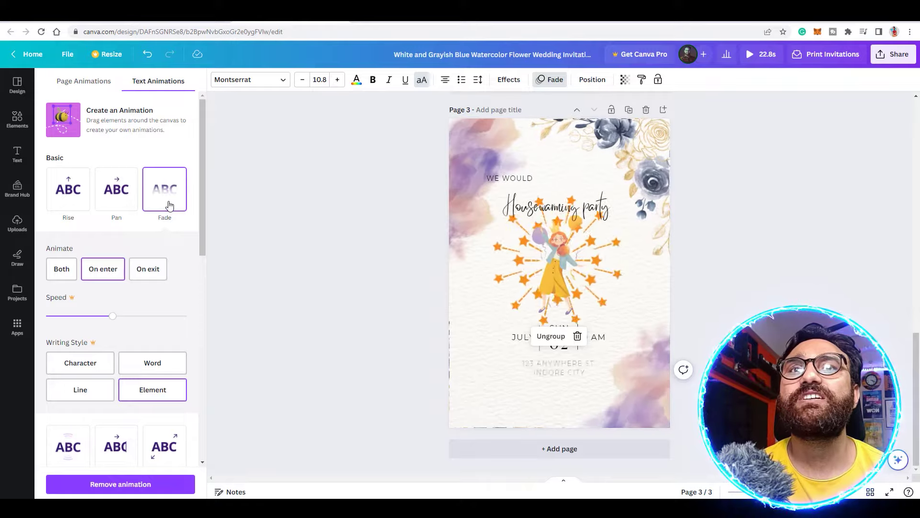
click(523, 338)
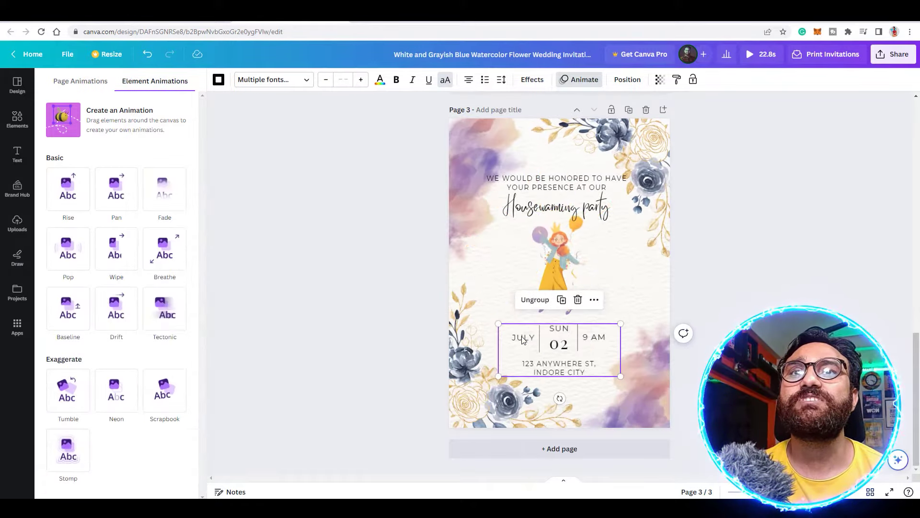
click(523, 338)
click(559, 367)
click(537, 335)
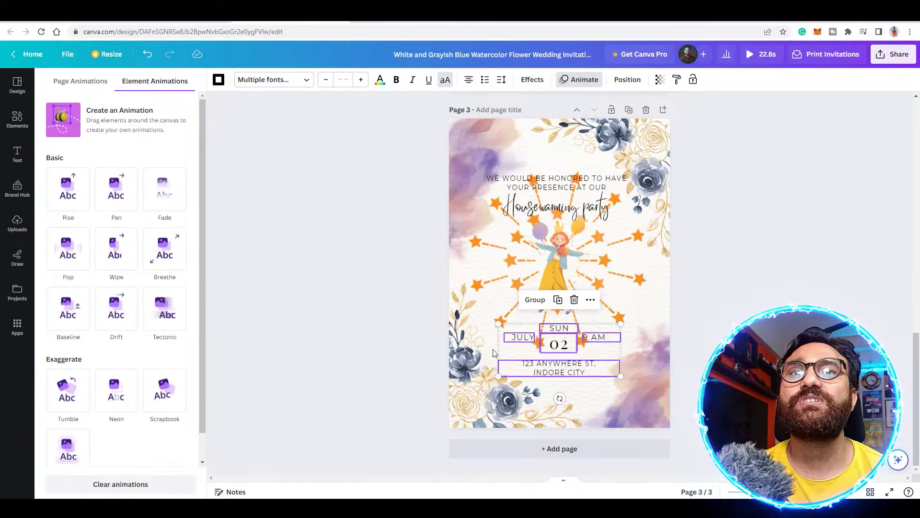
click(163, 190)
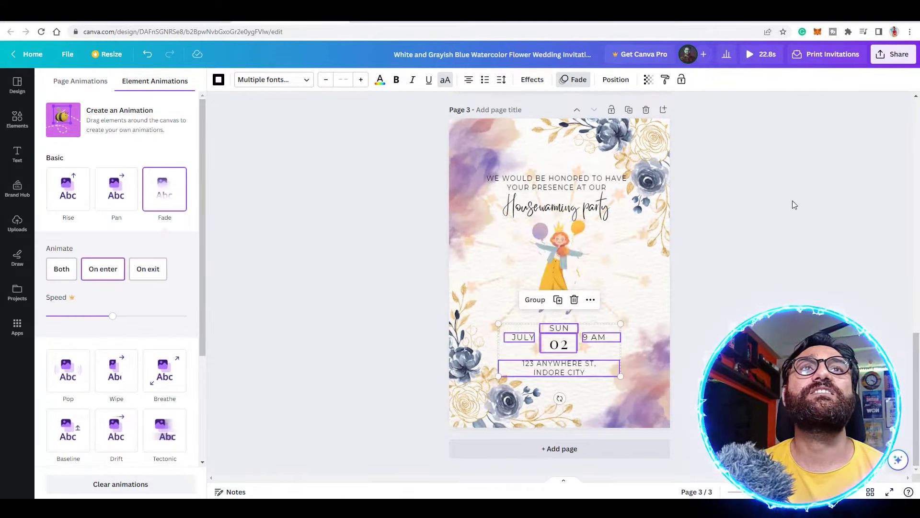
Review pages 2 and 3, then duplicate page 3 as a fourth page.
scroll(740, 212, up, 8)
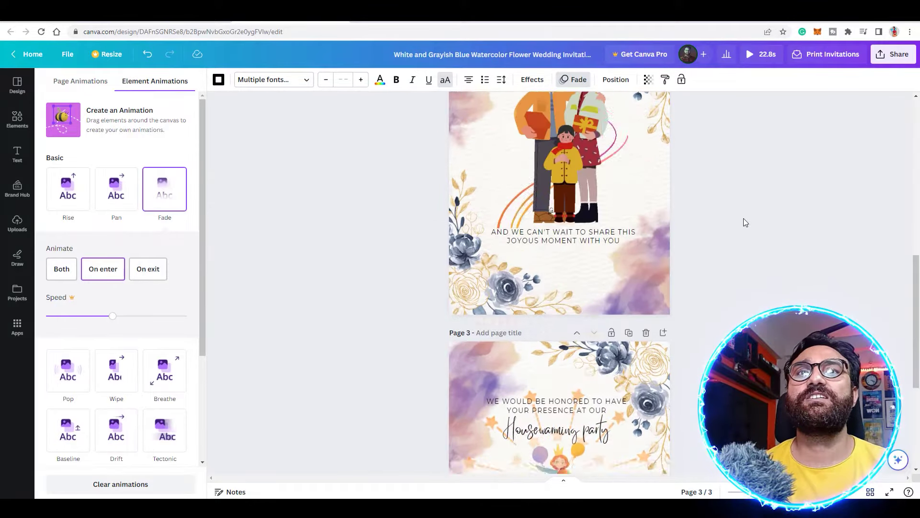
scroll(744, 220, down, 8)
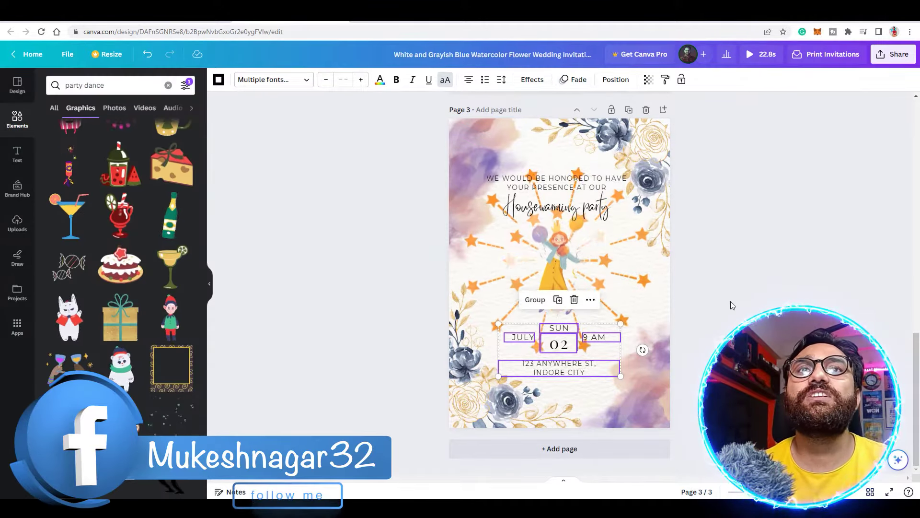
scroll(718, 295, up, 10)
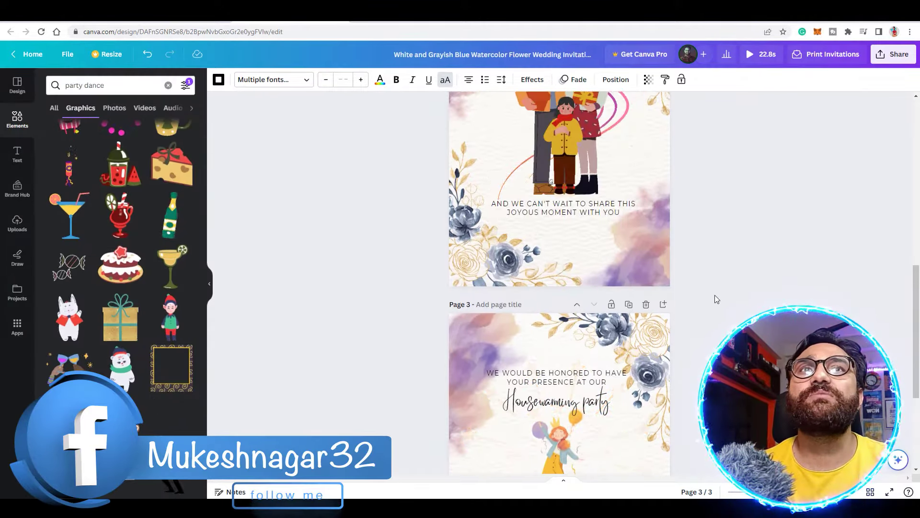
scroll(715, 268, up, 5)
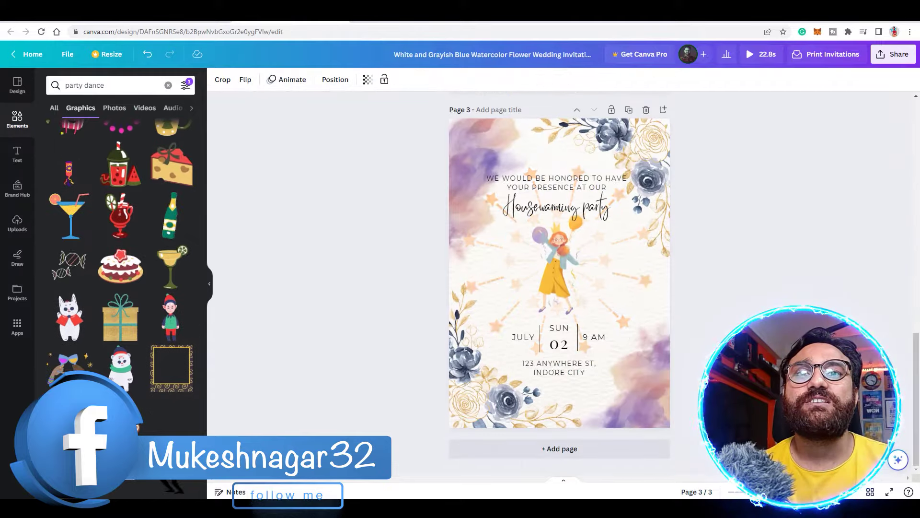
scroll(559, 287, up, 2)
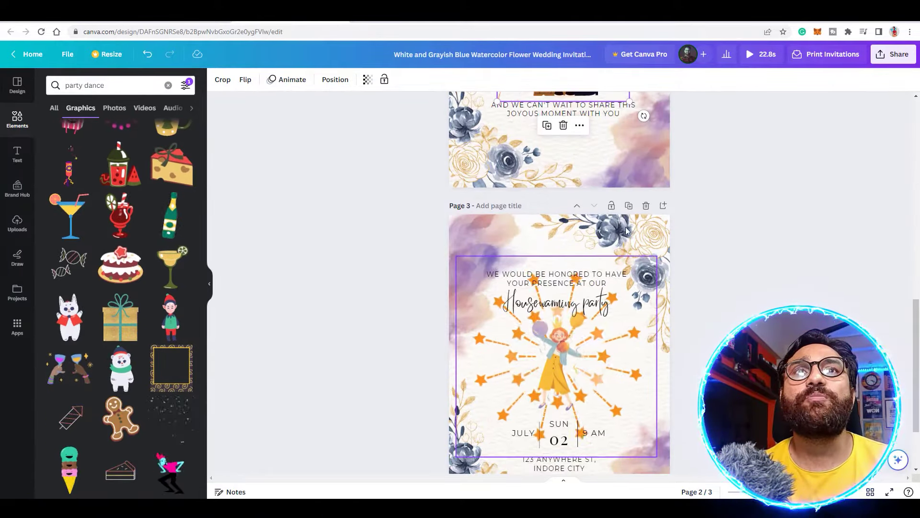
click(628, 206)
Delete the girl and fireworks graphics from page 4.
scroll(659, 267, down, 3)
click(554, 265)
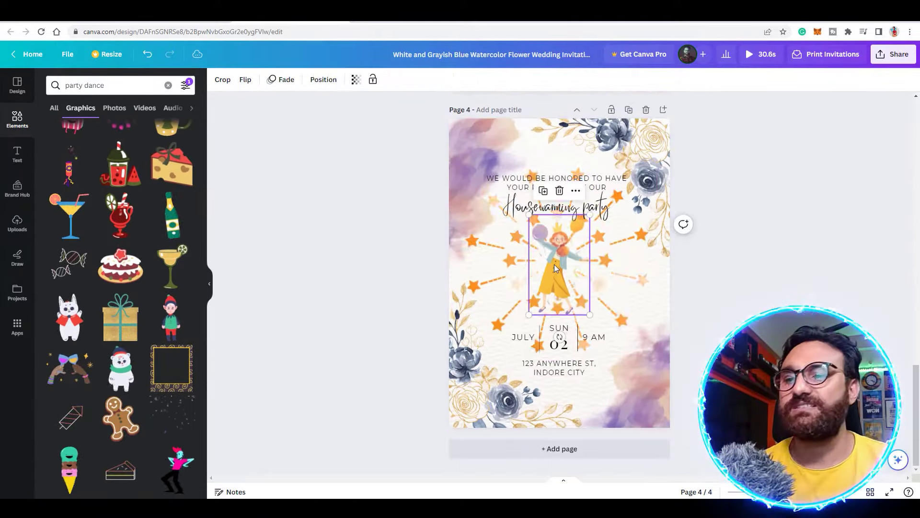
key(Delete)
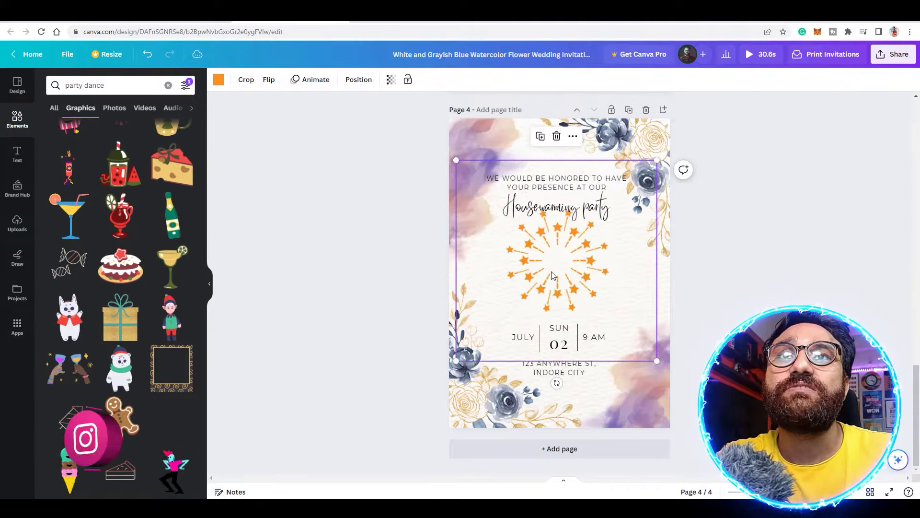
Delete the date, day, time, month and address texts along with their divider lines from page 4.
click(556, 345)
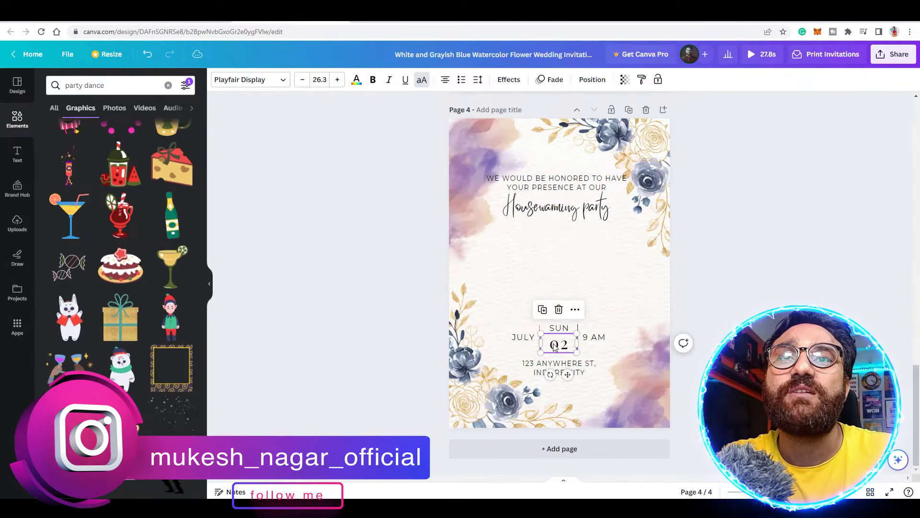
key(Delete)
click(559, 368)
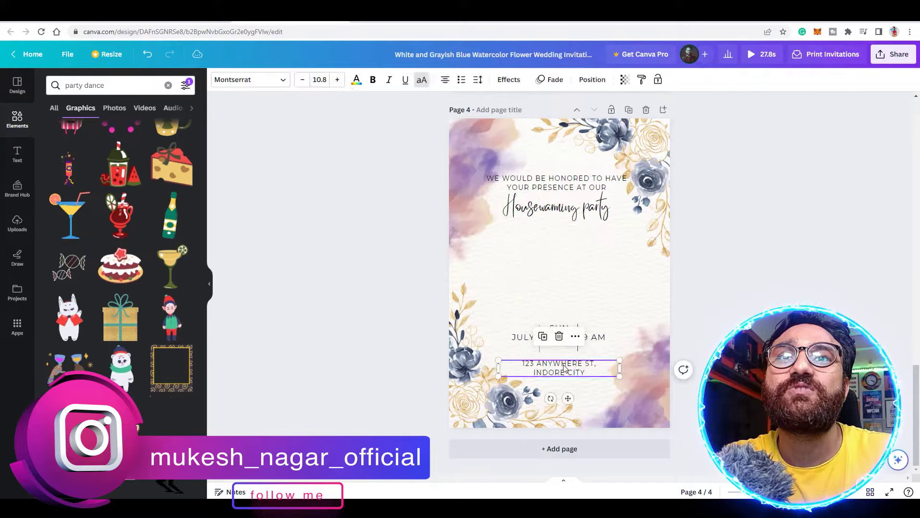
key(Delete)
click(569, 339)
key(Delete)
click(594, 337)
key(Delete)
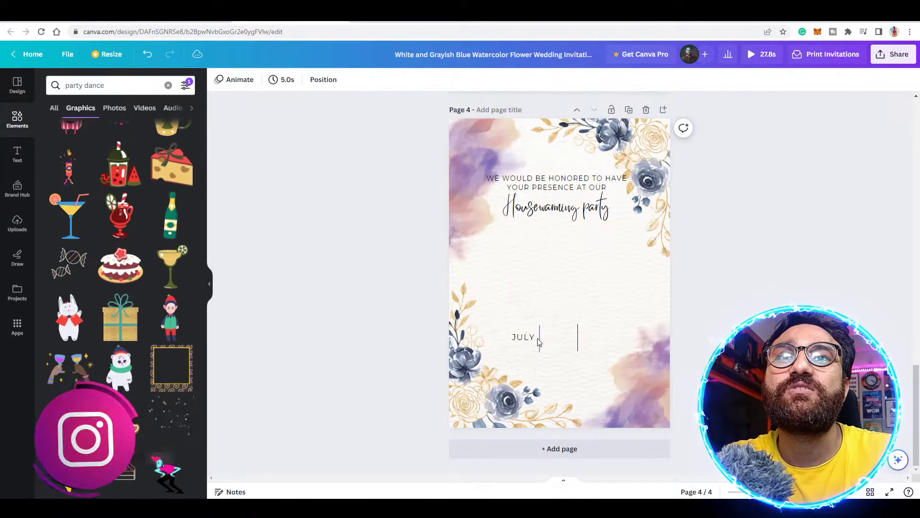
click(523, 337)
key(Delete)
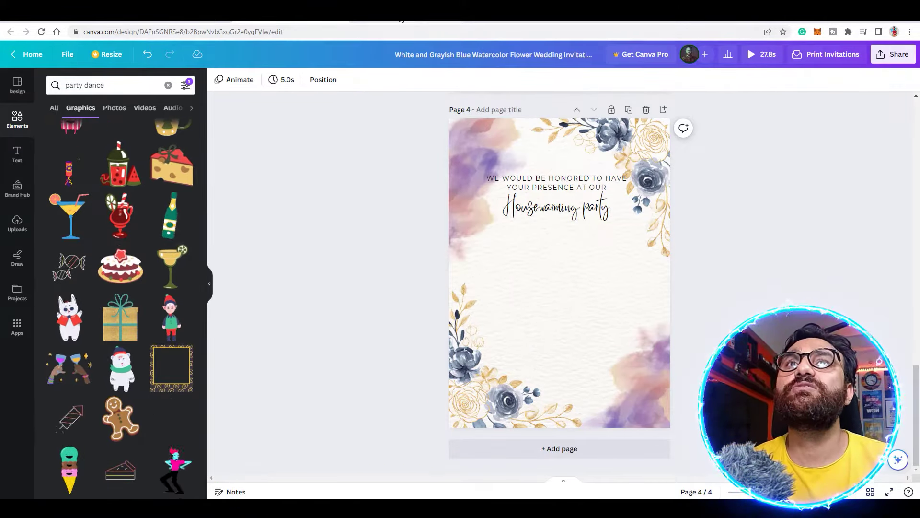
Replace page 4's introductory lines with the ChatGPT paragraph "Join us as we celebrate this exciting chapter in our lives..." and position it above the script heading.
click(401, 21)
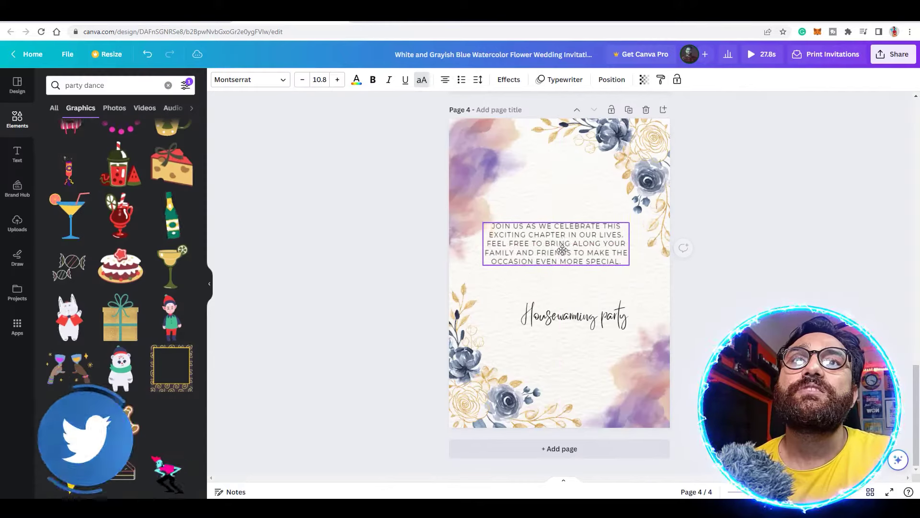
drag(564, 251, 567, 217)
drag(589, 332, 575, 285)
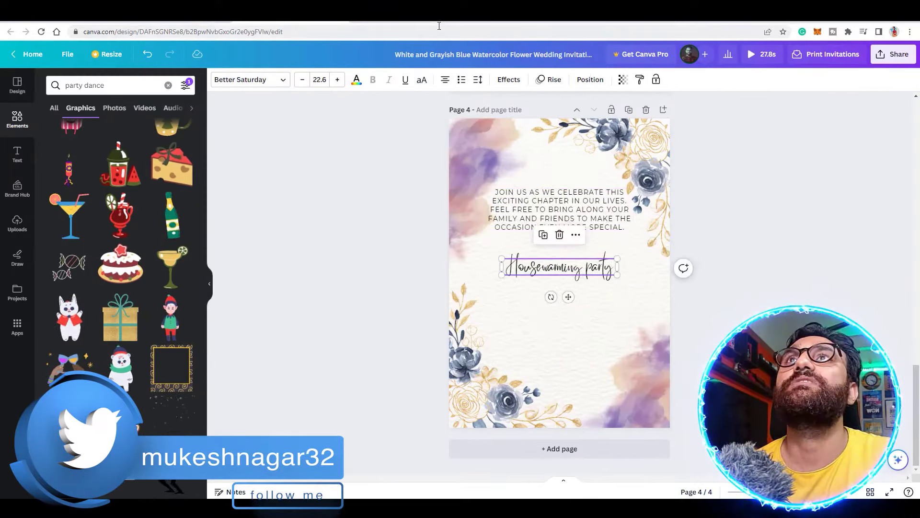
Change page 4's "Housewarming party" heading to "RSVP".
triple_click(552, 269)
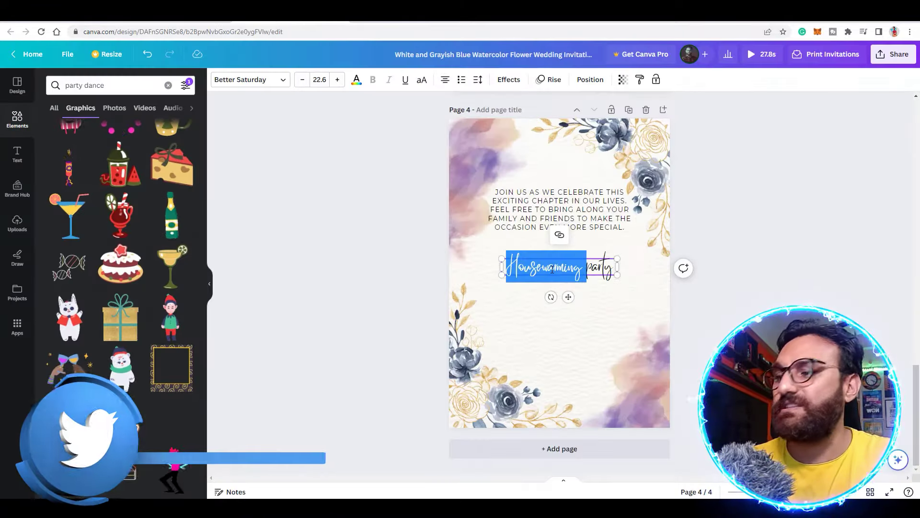
text(RSVP)
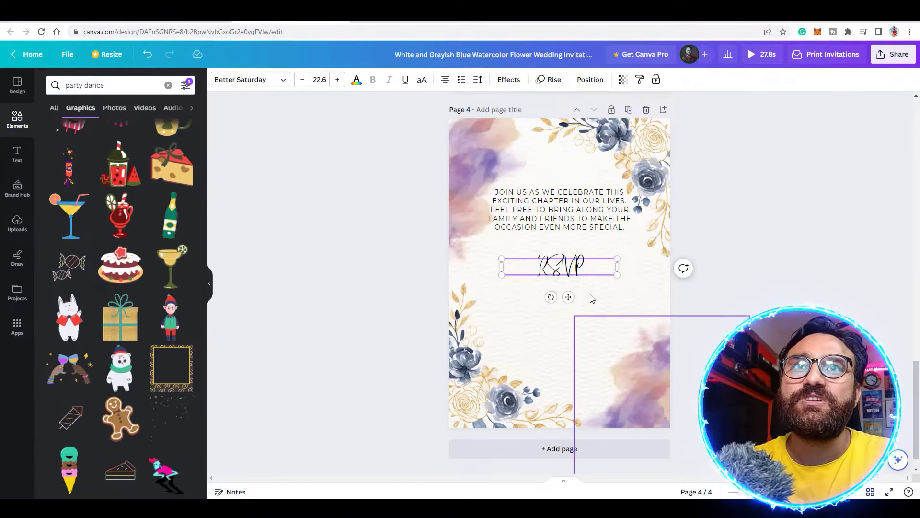
click(724, 300)
Try the Playfair Display, Bitter, Sacramento and Copperplate Gothic 30 AB fonts on page 4's RSVP heading.
click(561, 266)
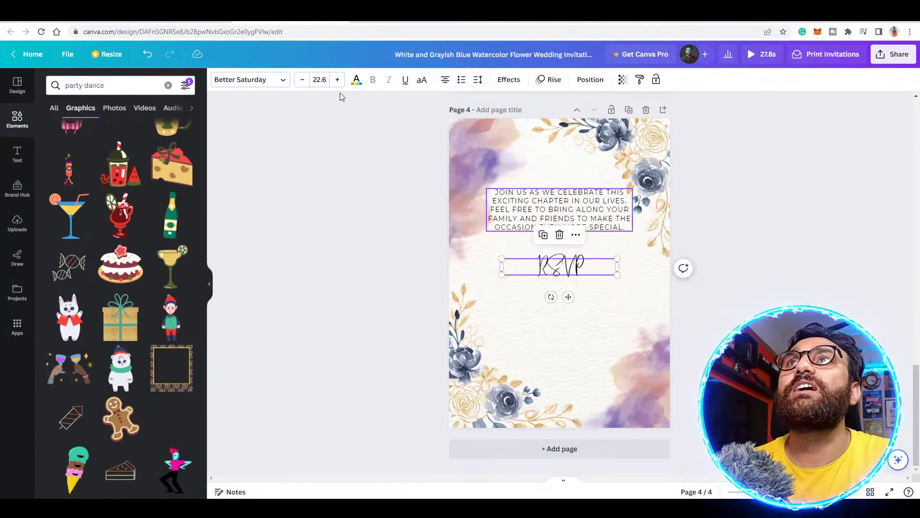
click(284, 80)
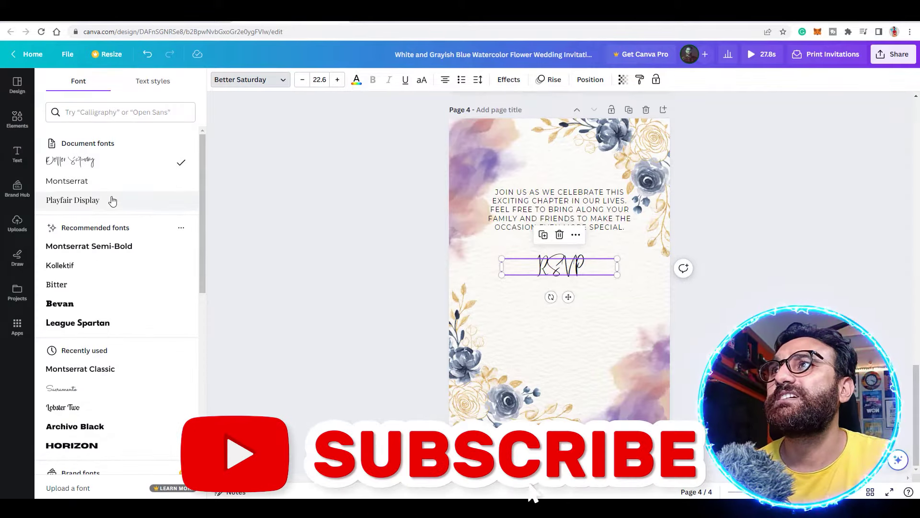
click(77, 200)
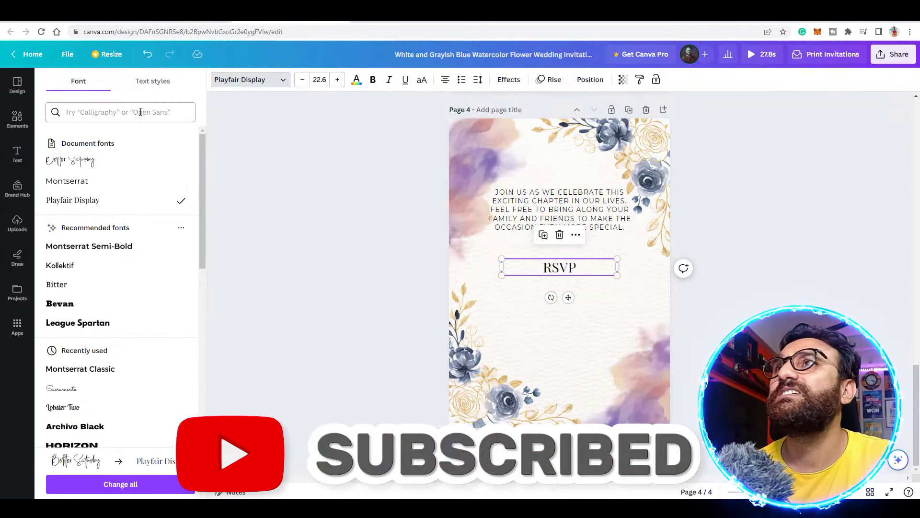
click(75, 292)
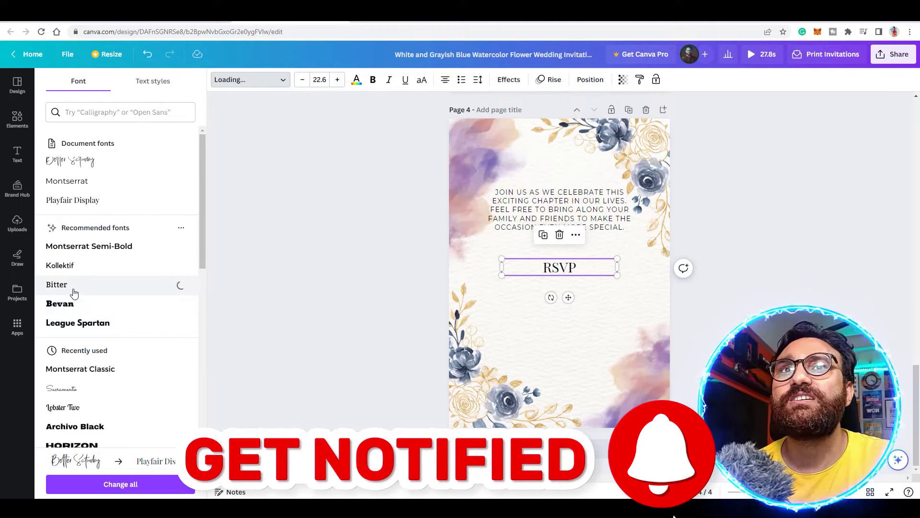
click(61, 389)
scroll(103, 345, down, 8)
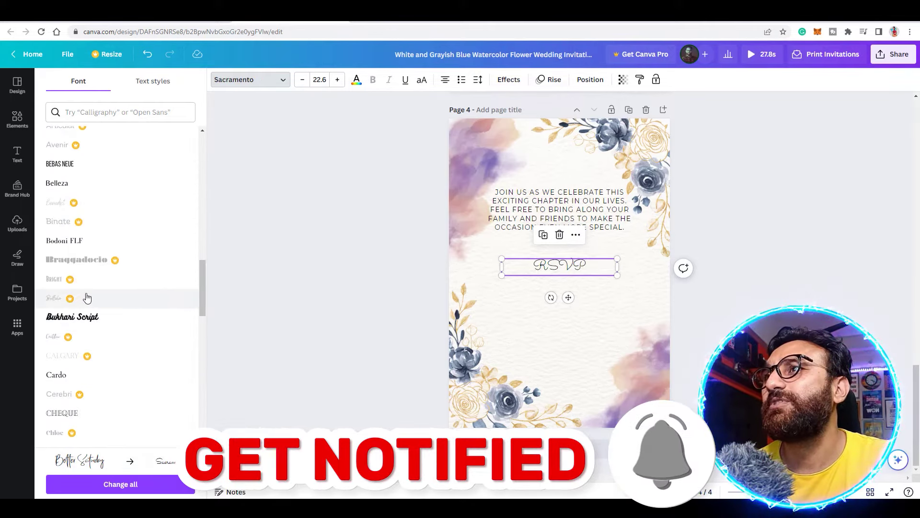
scroll(86, 326, down, 3)
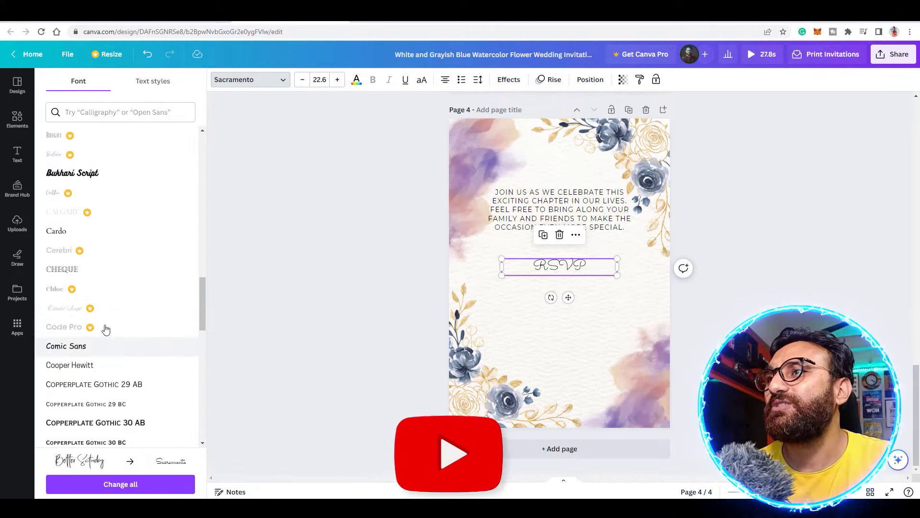
scroll(94, 312, down, 1)
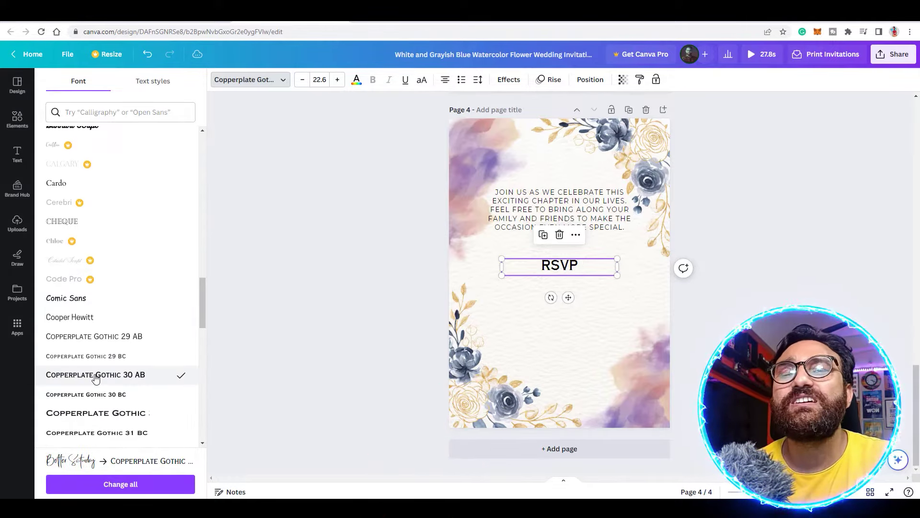
Set the RSVP heading's font to Tenor Sans and move it up close beneath the paragraph.
scroll(95, 378, down, 10)
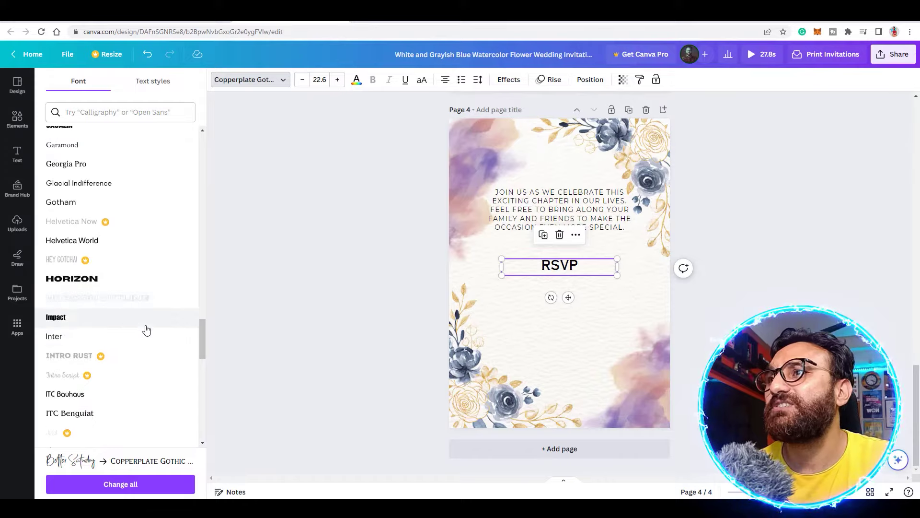
scroll(142, 311, down, 6)
scroll(138, 287, down, 10)
click(66, 384)
drag(571, 293, 570, 288)
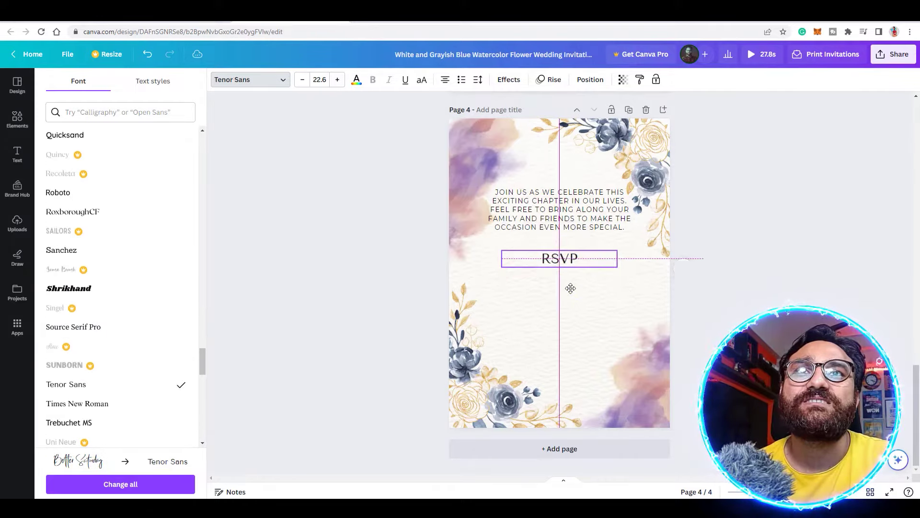
click(645, 281)
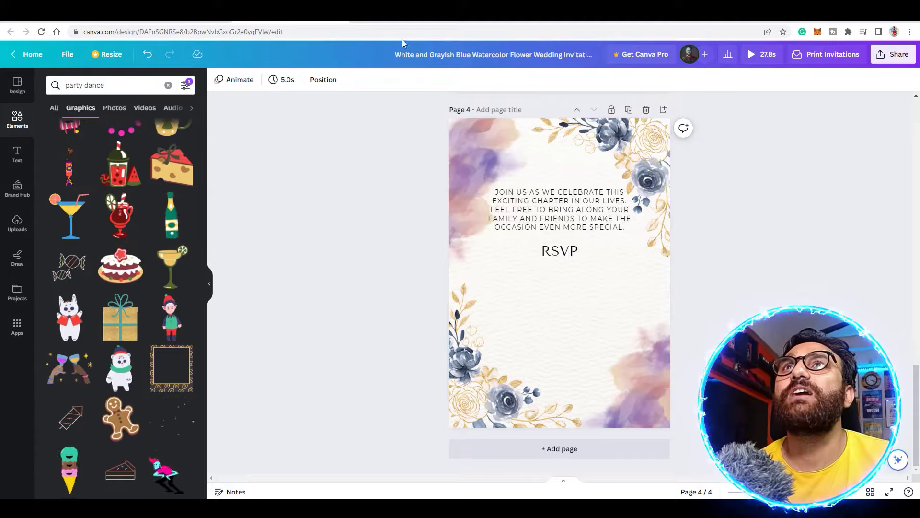
Duplicate the paragraph below RSVP and replace its text with "We look forward to seeing you and creating beautiful memories together in our new abode!".
click(413, 19)
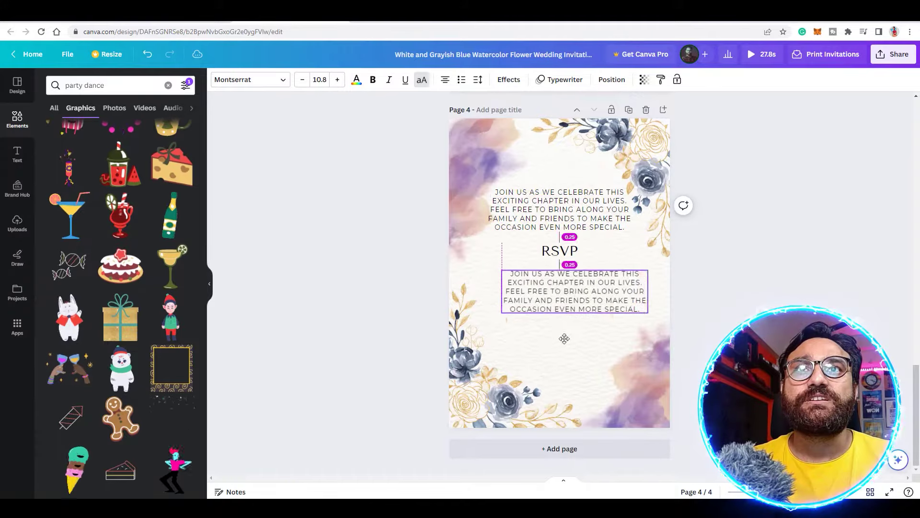
drag(542, 276, 542, 344)
click(542, 346)
text(WE LOOK FORWARD TO SEEING YOU AND CREATING BEAUTIFUL MEMORIES TOGETHER IN OUR NEW ABODE!)
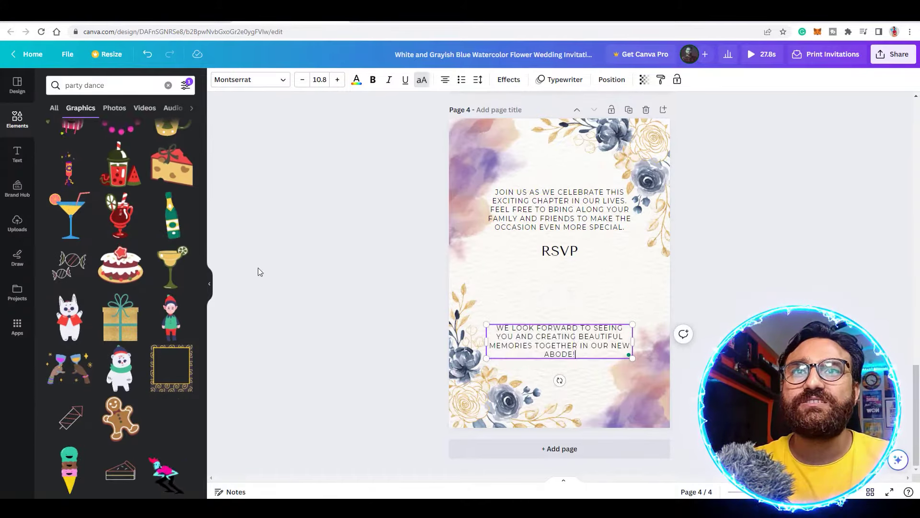
click(554, 257)
Search the graphics library for "Folding Hand" and look through the results for a suitable illustration.
click(168, 85)
text(Folding Hand)
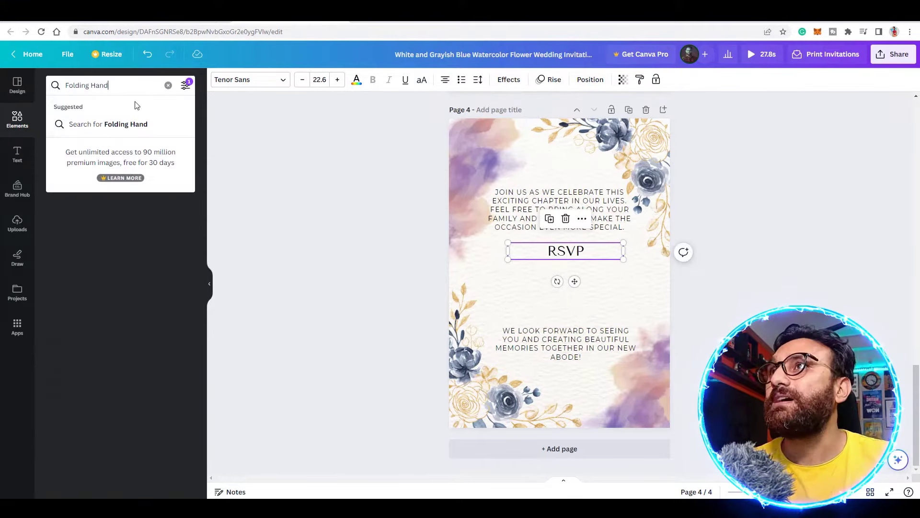
key(Return)
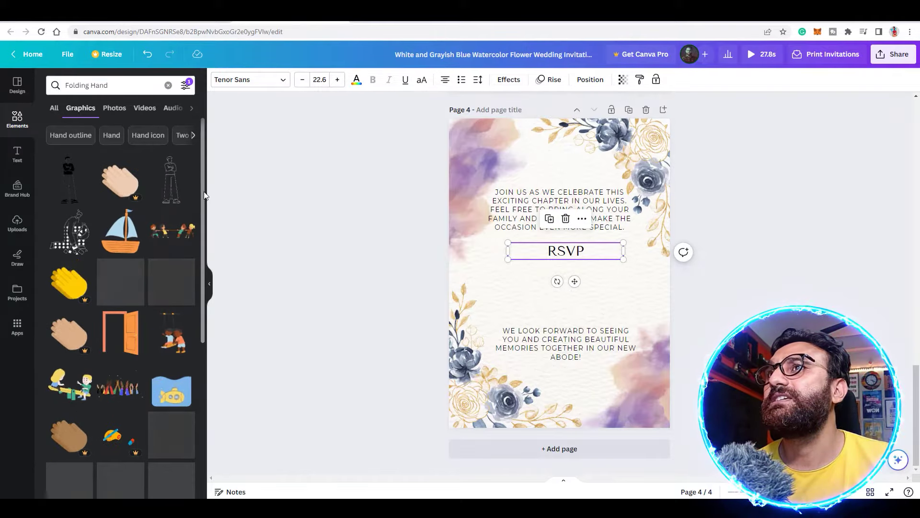
click(288, 361)
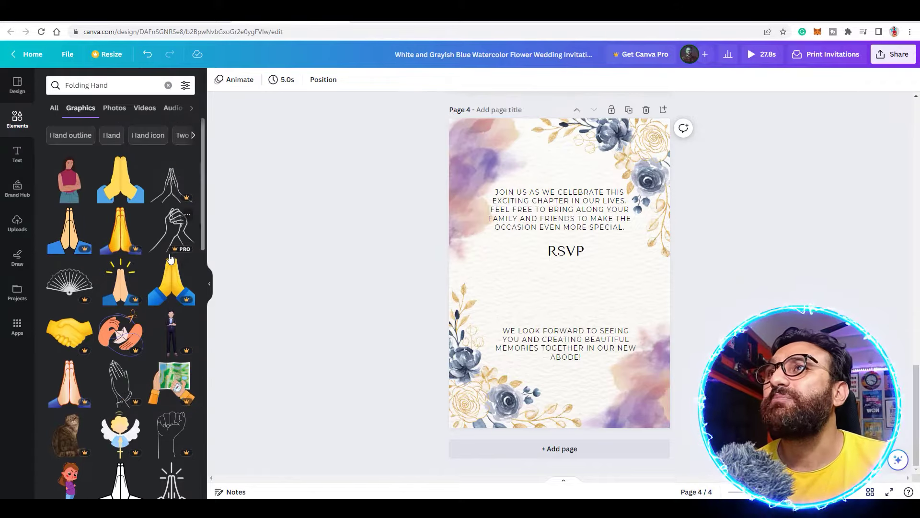
scroll(143, 321, down, 6)
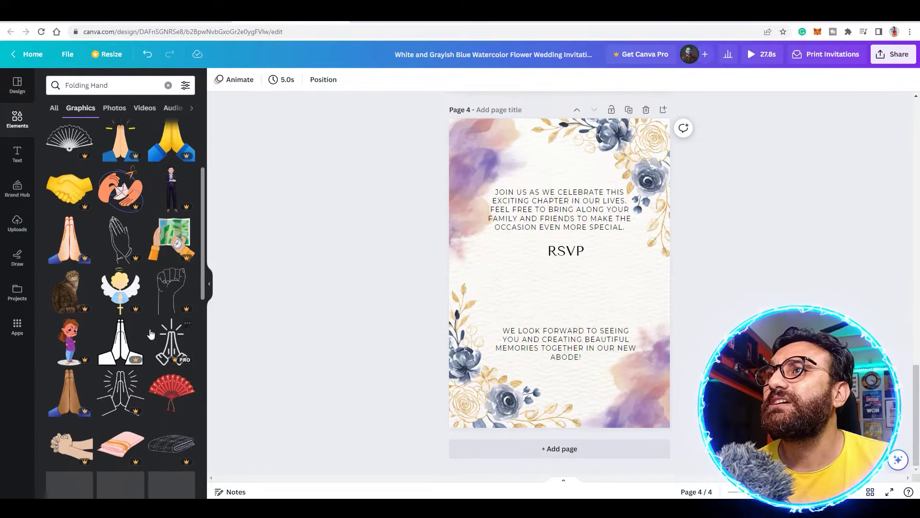
scroll(125, 330, down, 3)
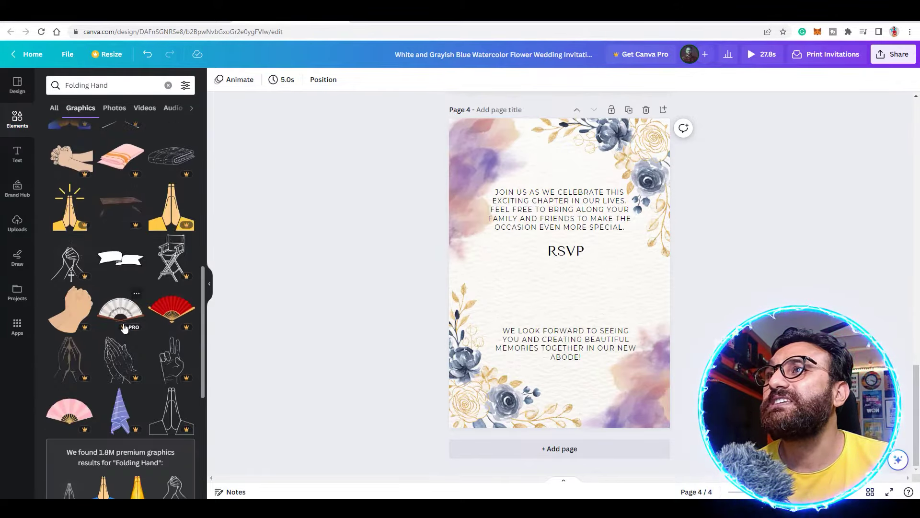
scroll(124, 328, down, 12)
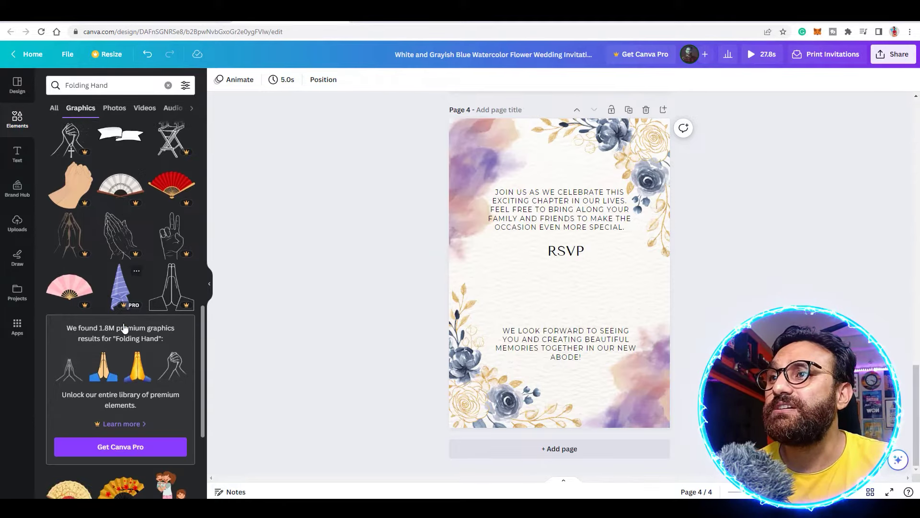
scroll(124, 326, up, 10)
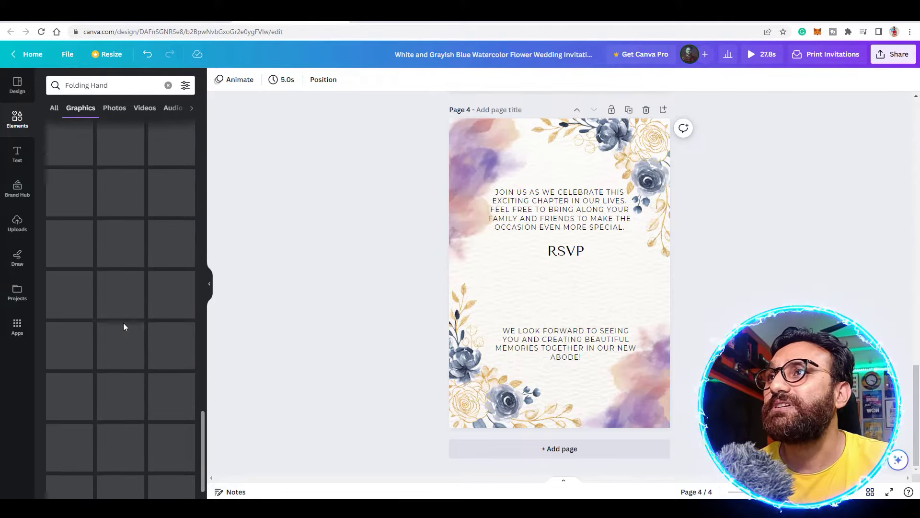
scroll(123, 325, down, 5)
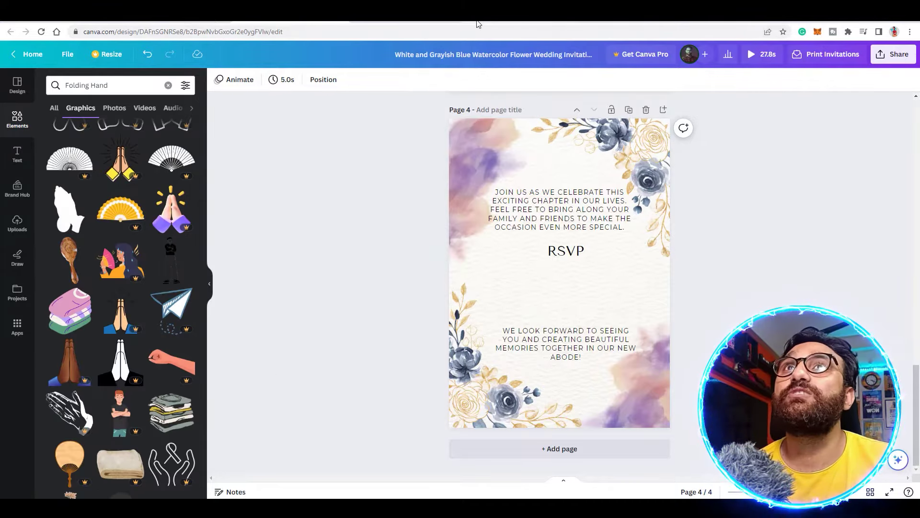
Search Google Images for "folding hand png" and download the folded hands with colourful bangles as hands.png.
click(477, 24)
click(281, 223)
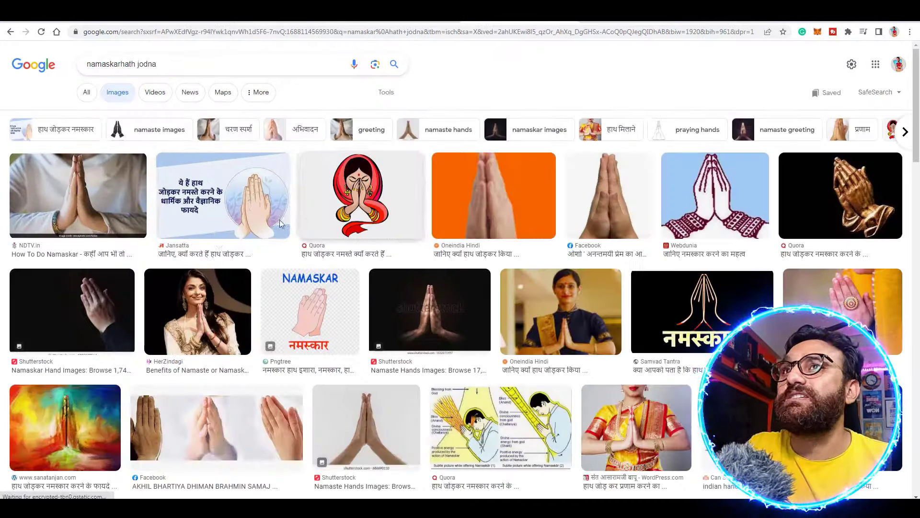
click(158, 63)
key(ctrl+a)
text(Folding Hand)
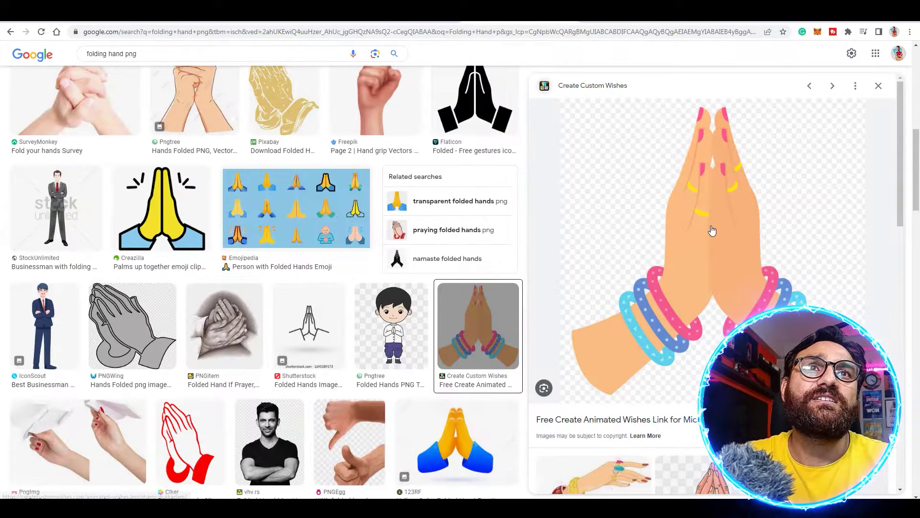
right_click(713, 229)
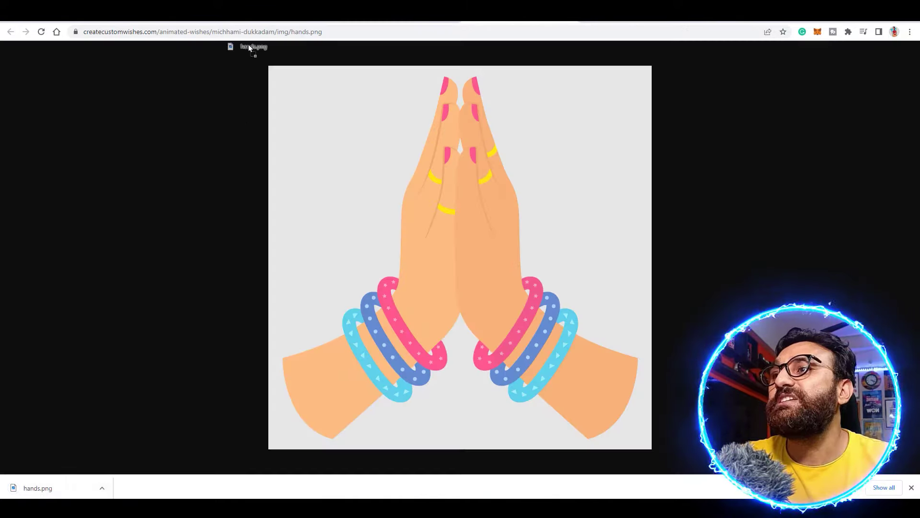
Add hands.png to page 4, trim its upper edge and scale it down to fit between the two paragraphs.
drag(248, 44, 568, 313)
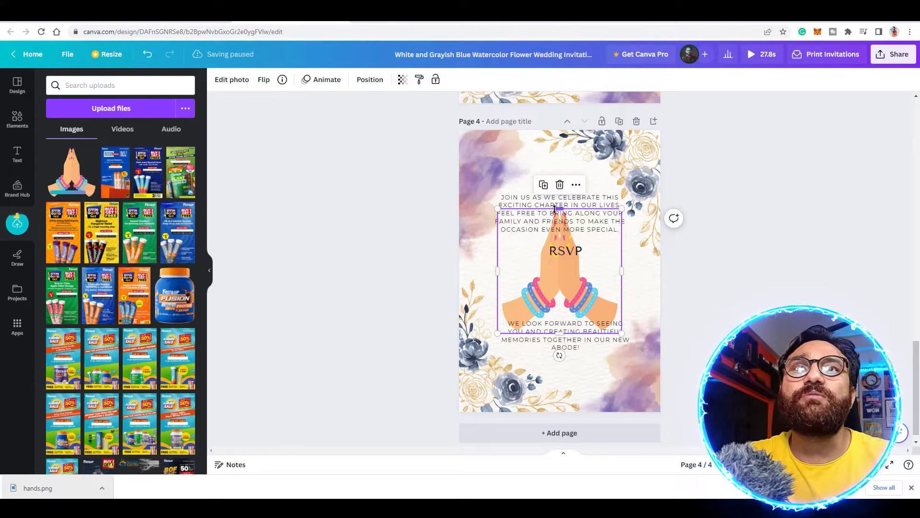
drag(566, 217, 560, 237)
drag(497, 333, 543, 309)
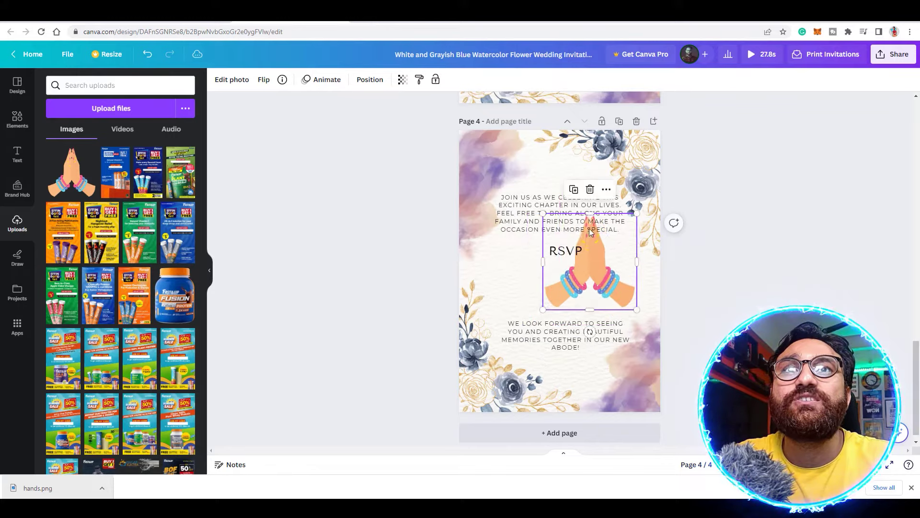
drag(589, 259, 587, 214)
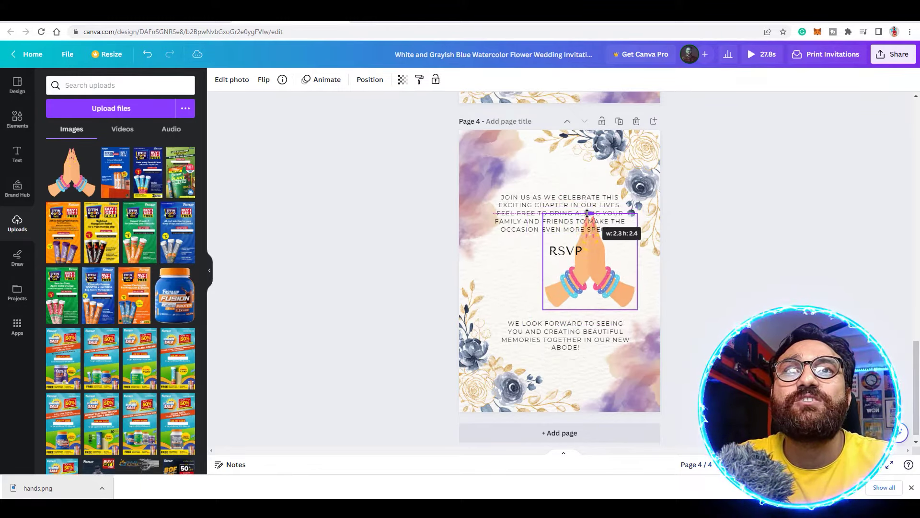
key(ctrl+z)
key(ctrl+z)
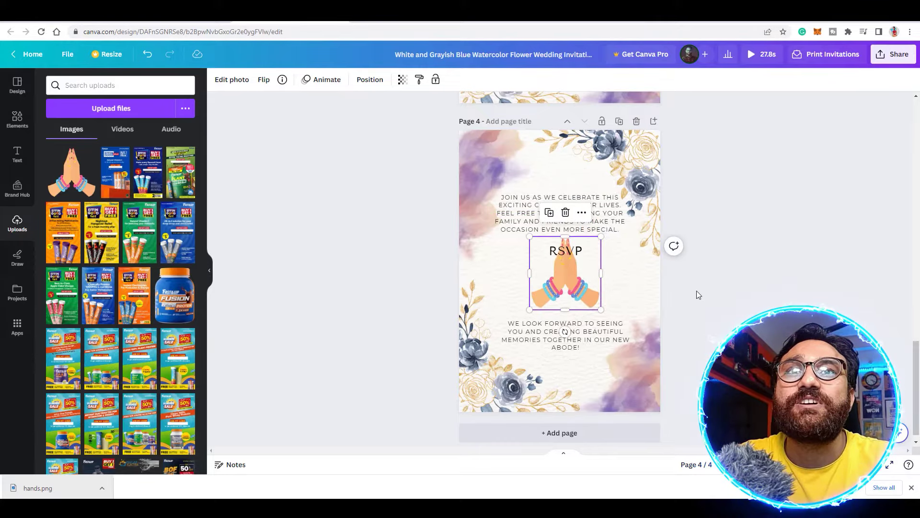
Move the RSVP heading below the folded hands and shift the opening paragraph slightly upward.
drag(574, 252, 575, 311)
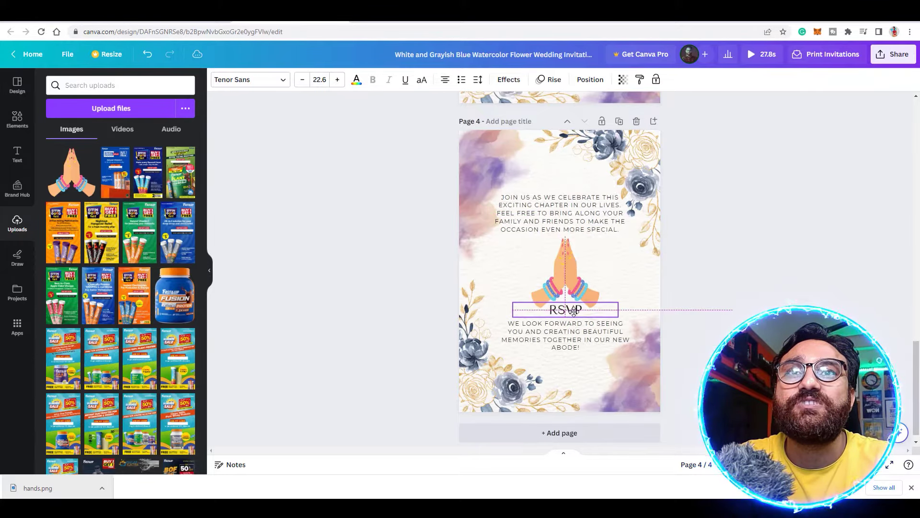
click(561, 224)
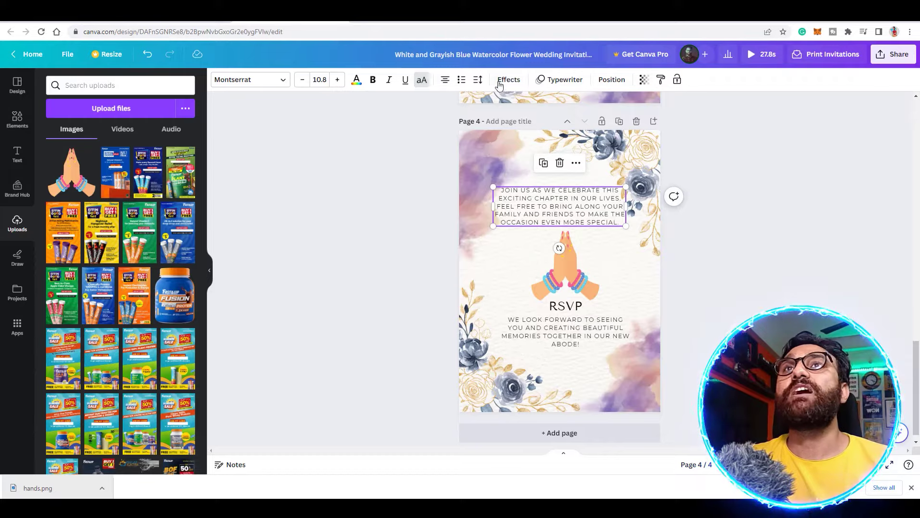
Apply the Glitch text effect to the opening and closing paragraphs on page 4.
click(570, 80)
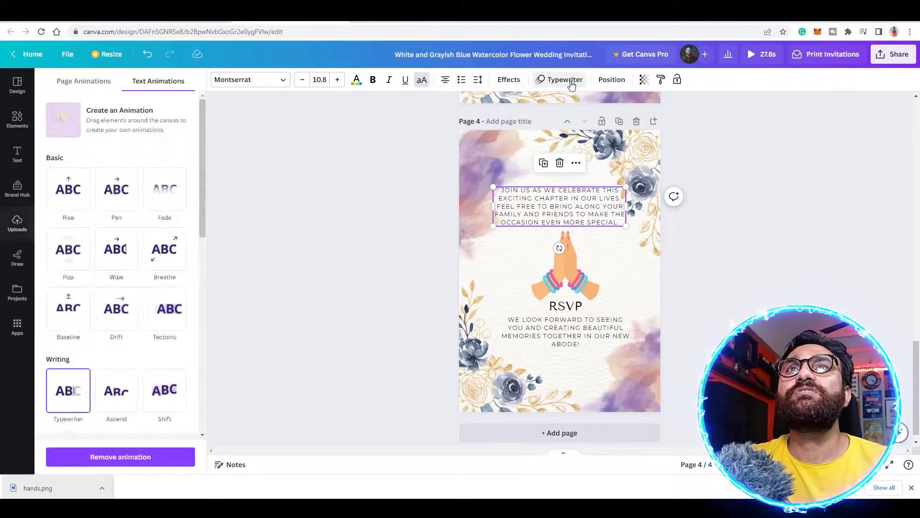
click(509, 79)
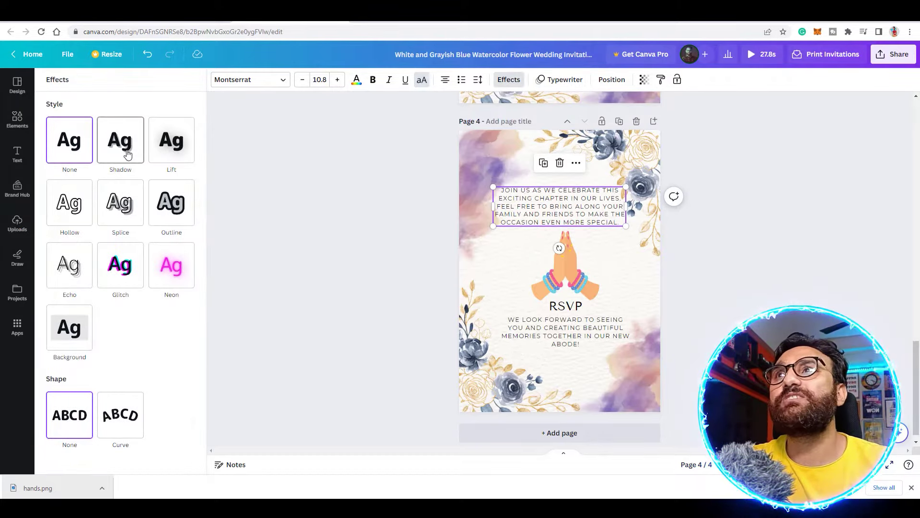
click(122, 262)
click(177, 261)
click(129, 260)
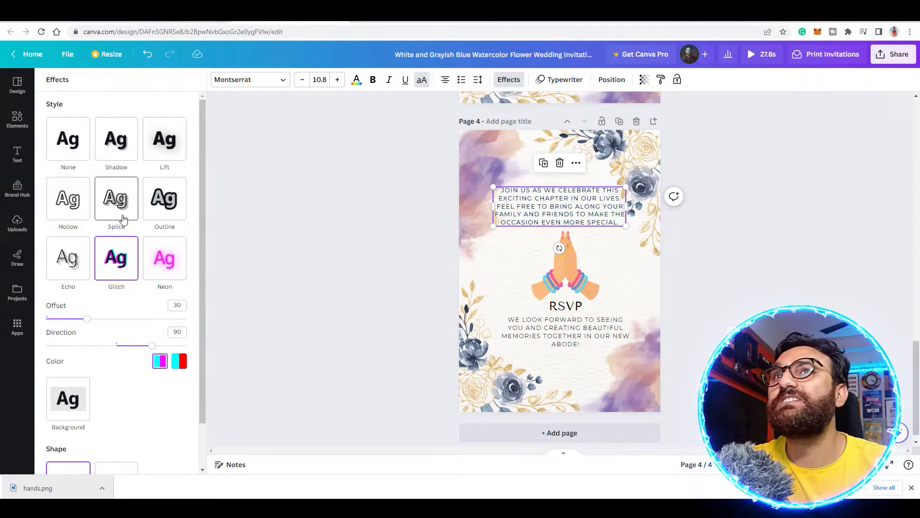
click(535, 339)
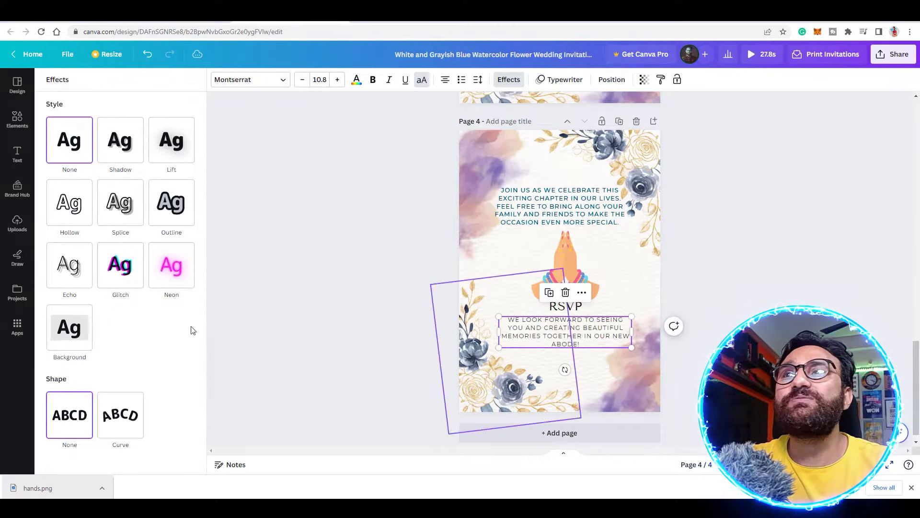
click(127, 281)
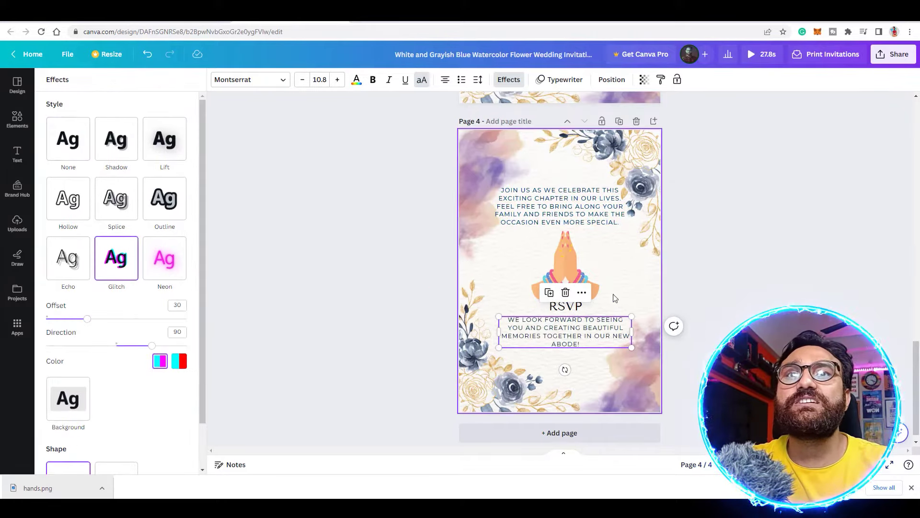
Apply the Glitch effect to the date, time and address text on page 3 and to the RSVP heading on page 4.
scroll(618, 302, up, 3)
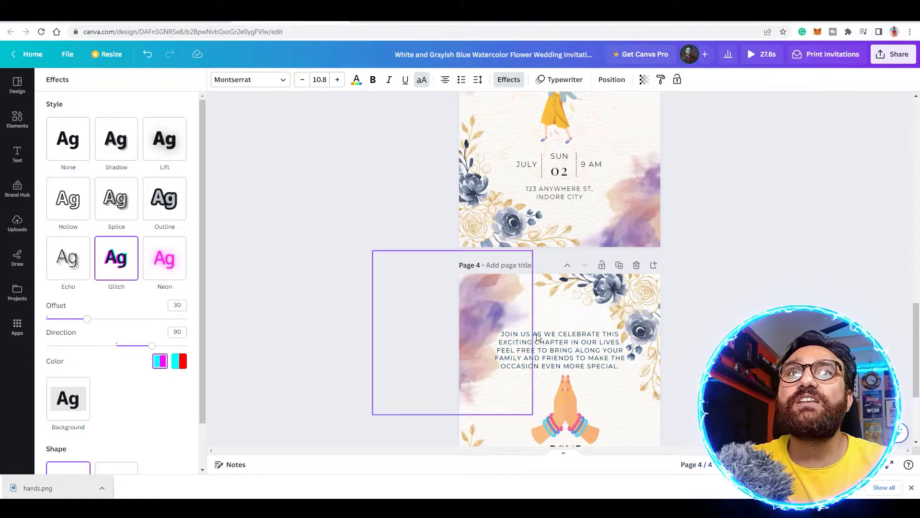
click(615, 163)
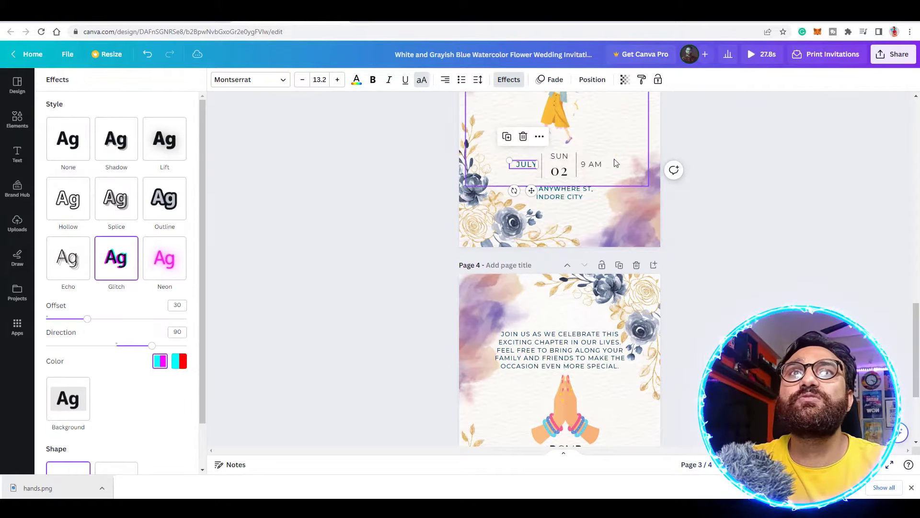
click(558, 157)
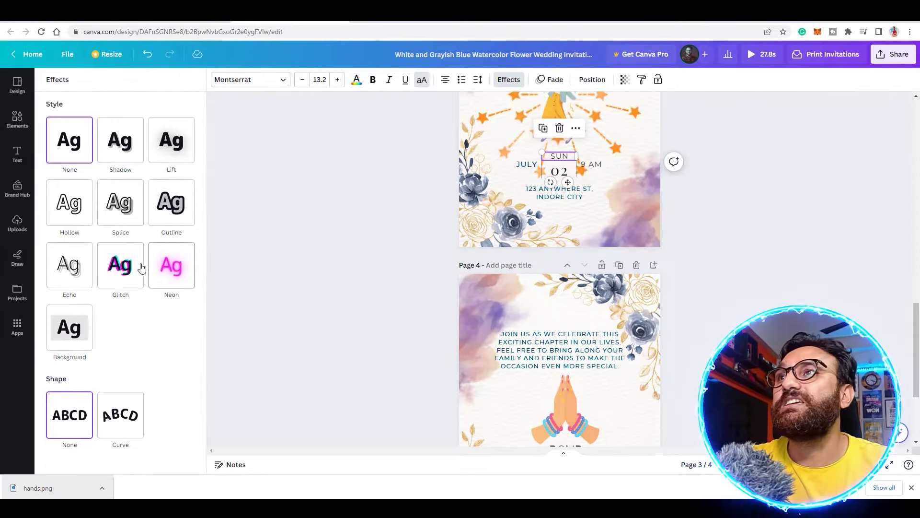
click(567, 177)
scroll(527, 288, down, 3)
click(528, 206)
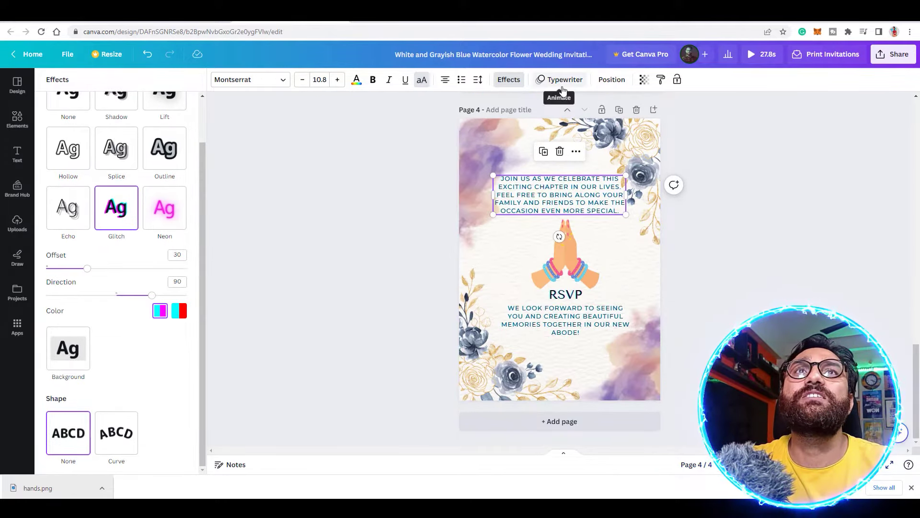
click(567, 298)
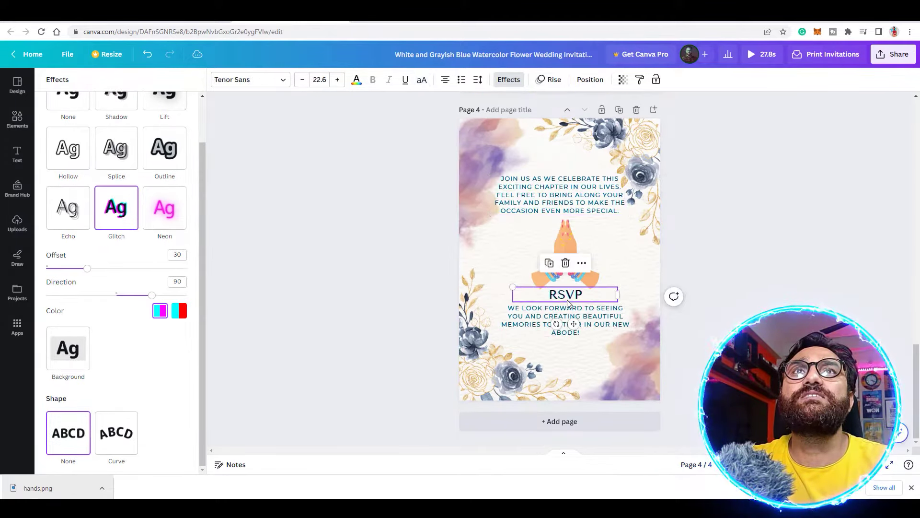
click(568, 309)
Give the folded hands image on page 4 a Fade animation on enter.
click(562, 261)
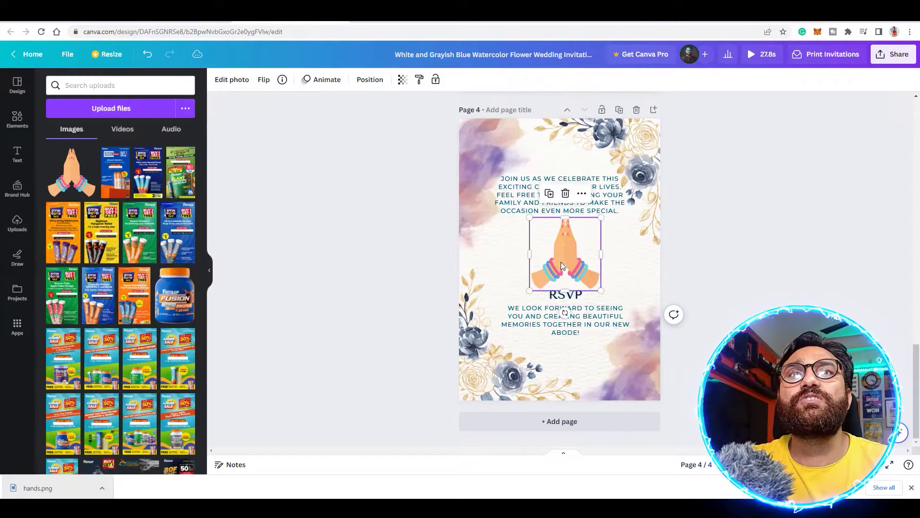
click(339, 81)
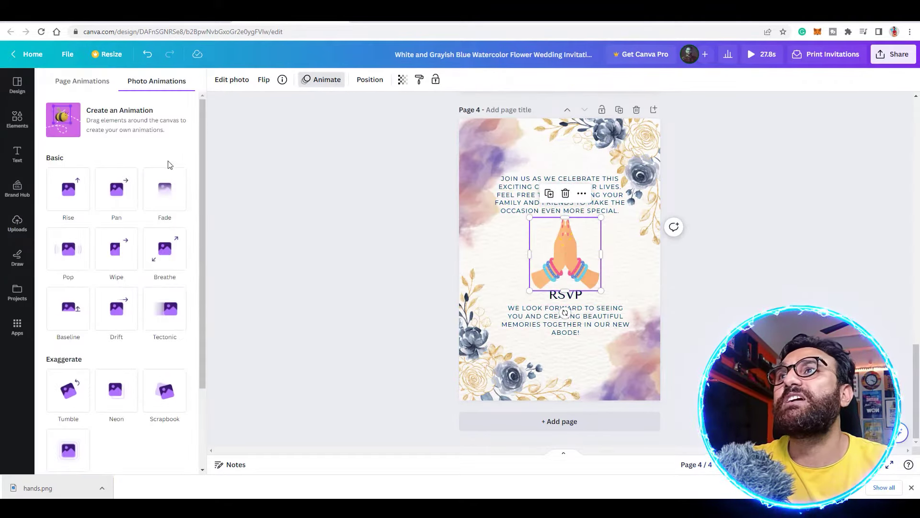
click(167, 194)
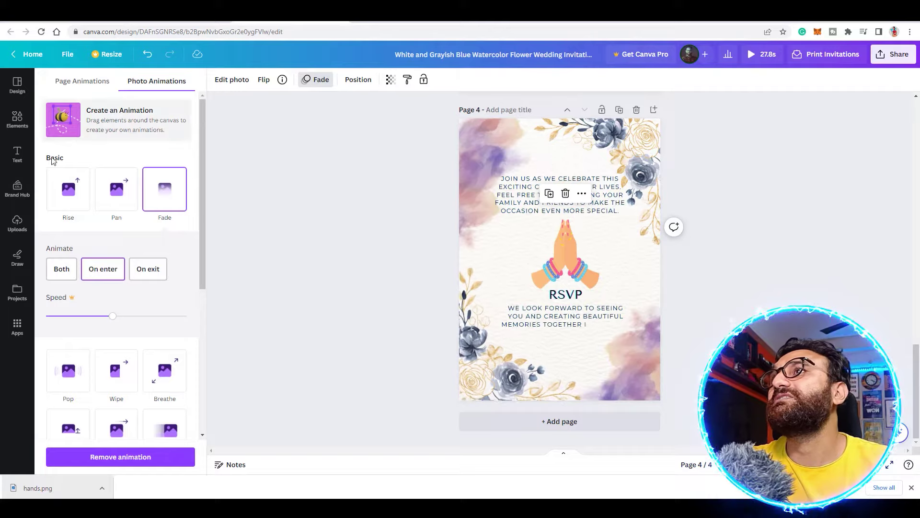
Search the elements library for "Line" limited to animated items, and clear the search.
click(18, 120)
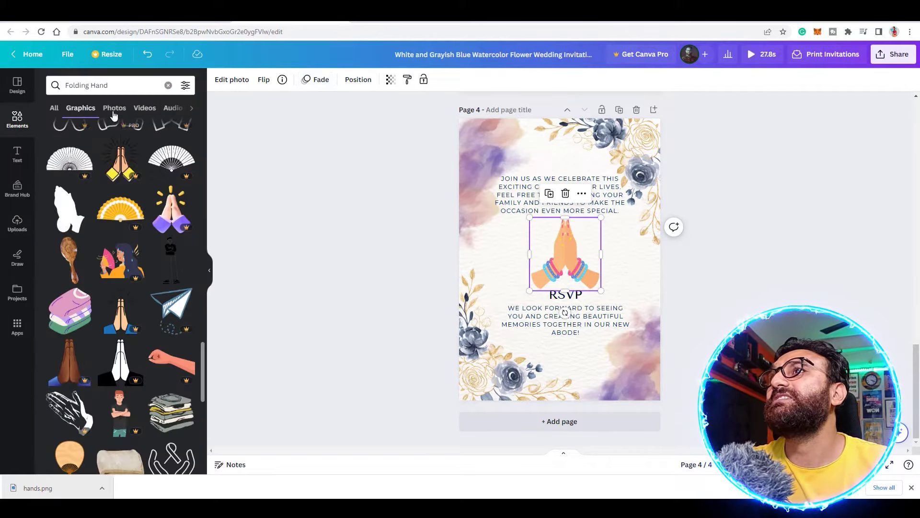
click(168, 85)
text(Line)
key(Return)
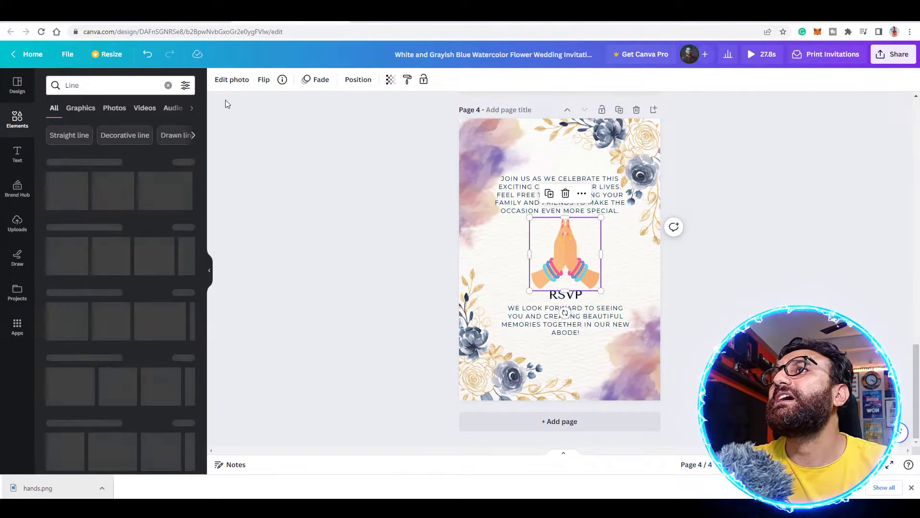
click(185, 85)
click(134, 280)
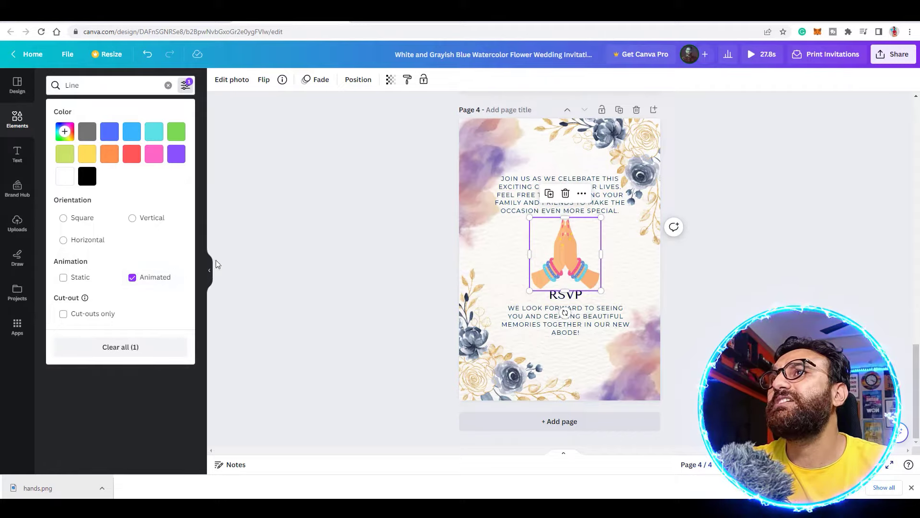
click(168, 84)
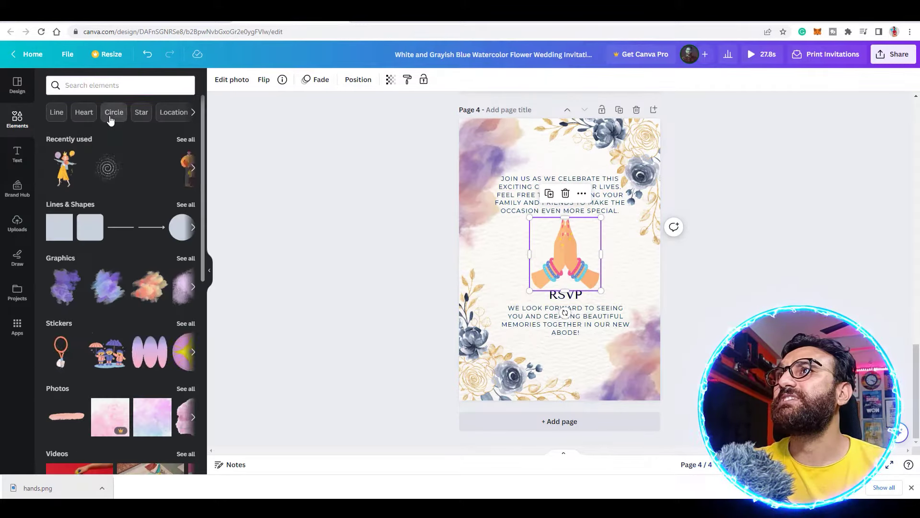
Search the elements library for "Circle" and filter the results to animated items.
click(111, 114)
click(185, 85)
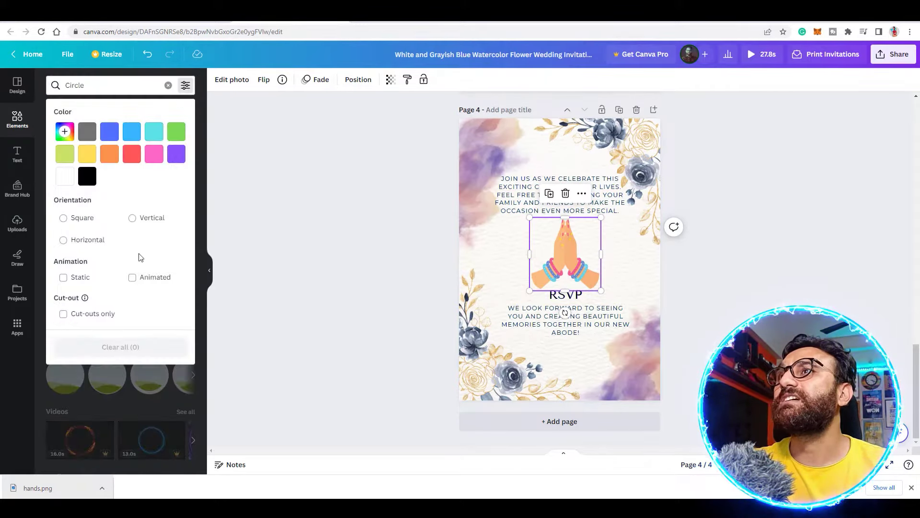
click(131, 278)
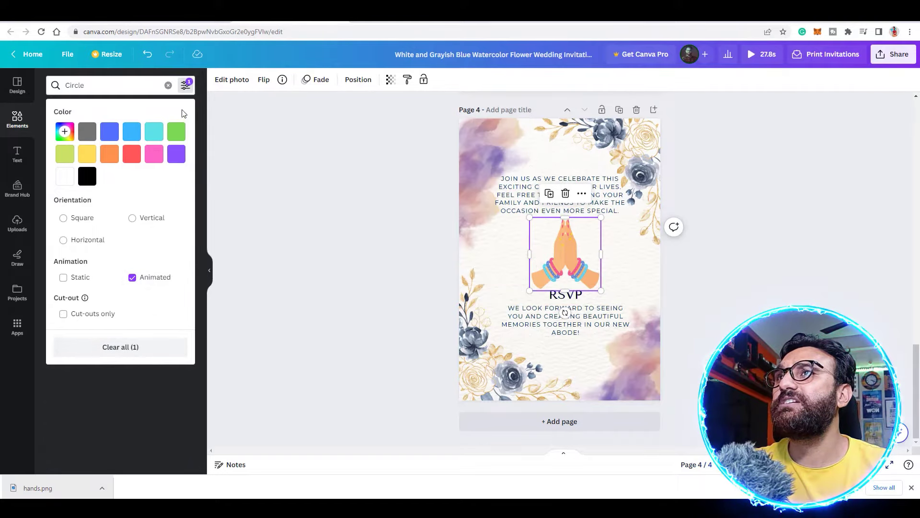
click(185, 85)
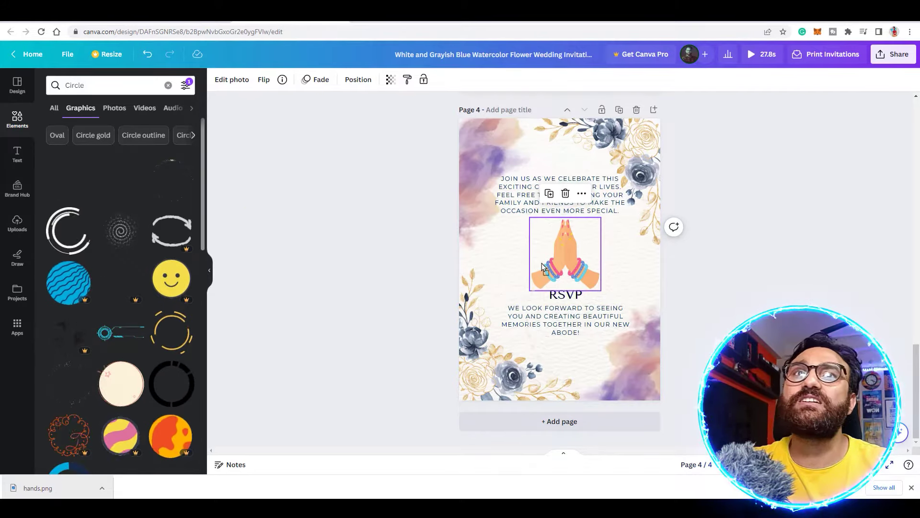
Place an animated gold circle around the folded hands on page 4 and move it behind the other elements.
drag(529, 235, 564, 257)
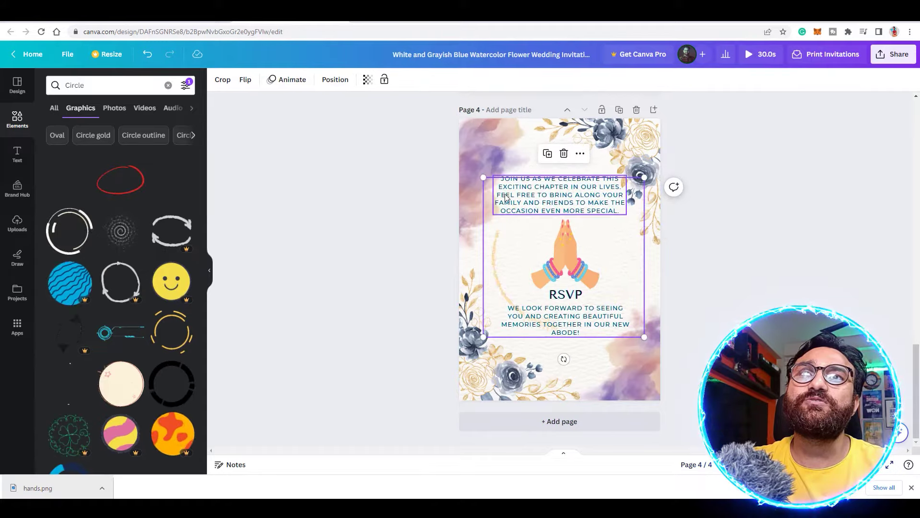
click(335, 79)
drag(134, 234, 166, 272)
click(740, 320)
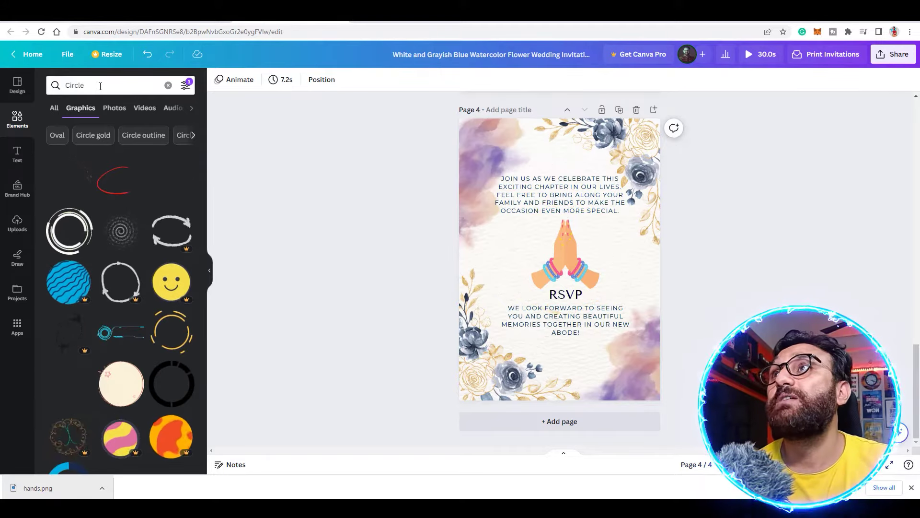
Search the animated graphics for "flowers", look through the results, and refine the search to "flower border".
click(72, 85)
text(flowers)
key(Return)
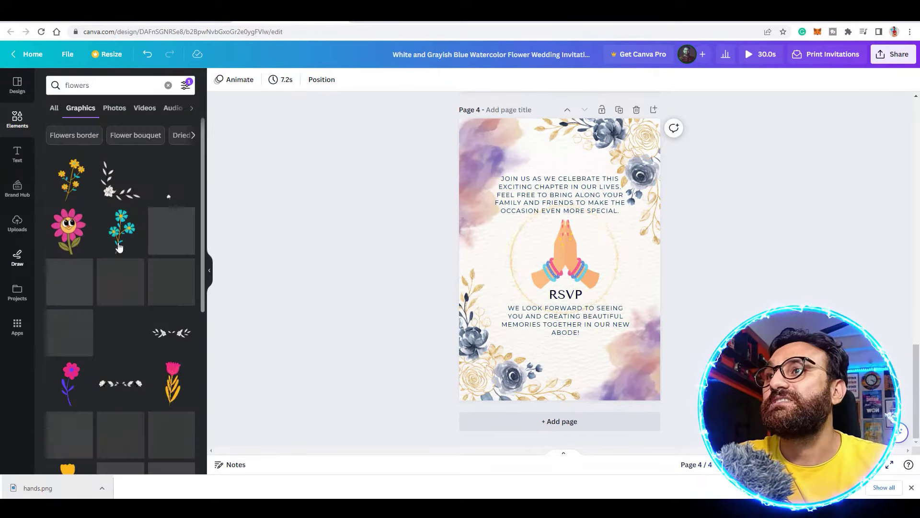
scroll(142, 209, down, 5)
scroll(145, 319, down, 5)
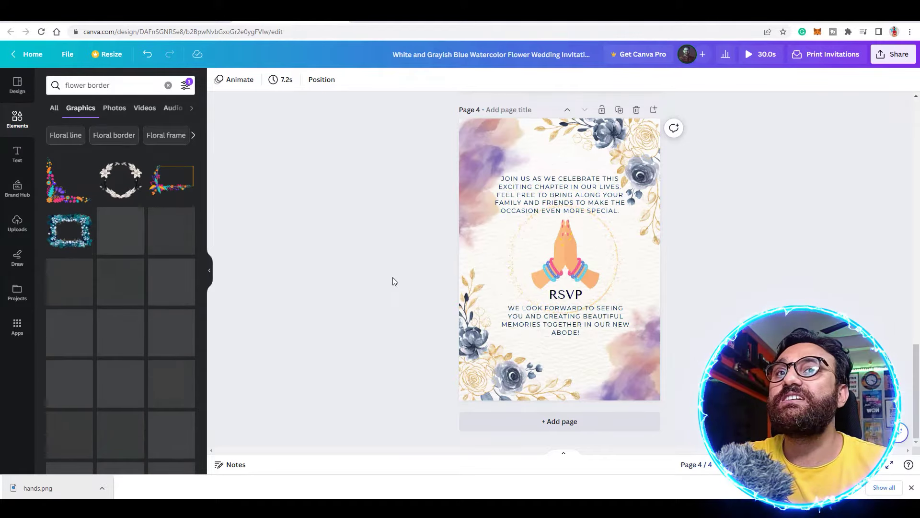
Delete the blue and gold flower illustrations from the upper-right and lower-left corners of page 1.
scroll(393, 277, up, 15)
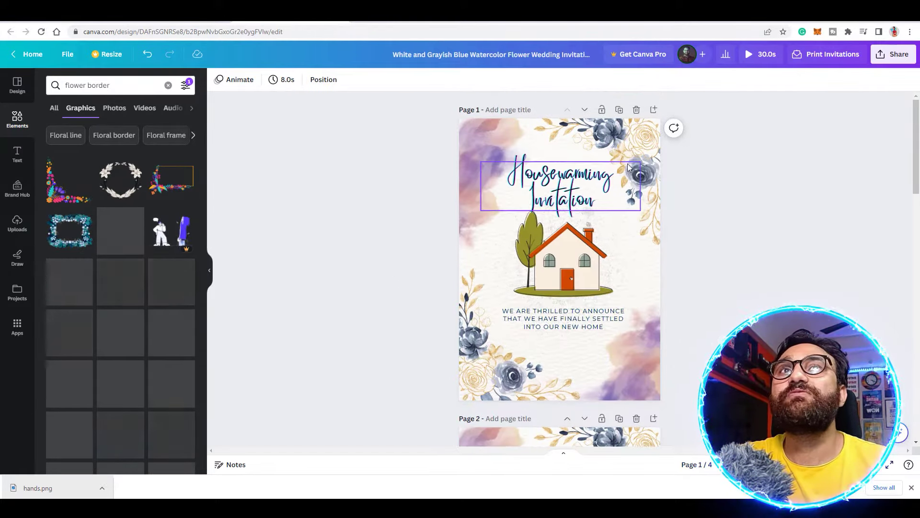
click(629, 167)
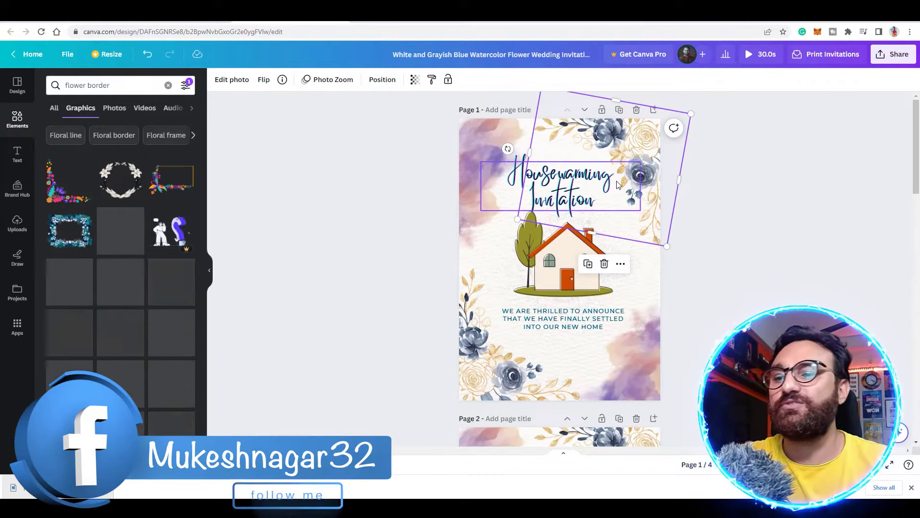
click(718, 332)
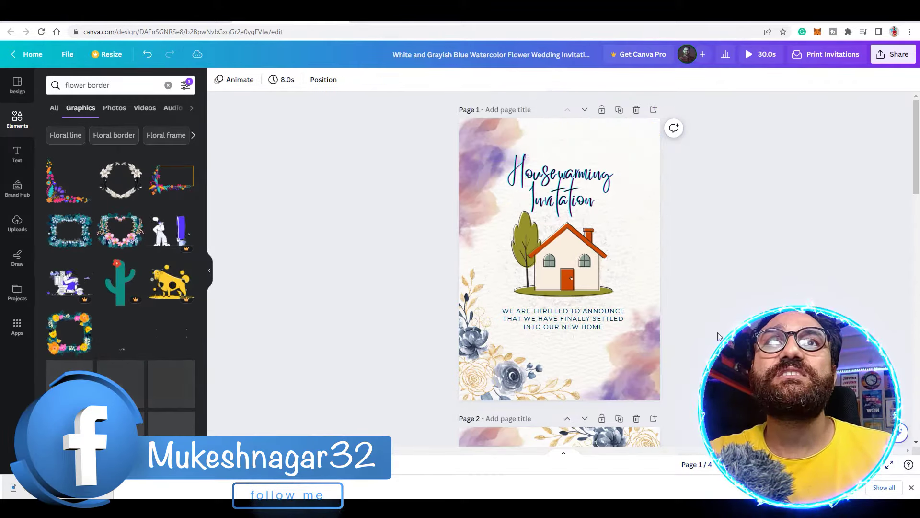
click(493, 374)
key(Delete)
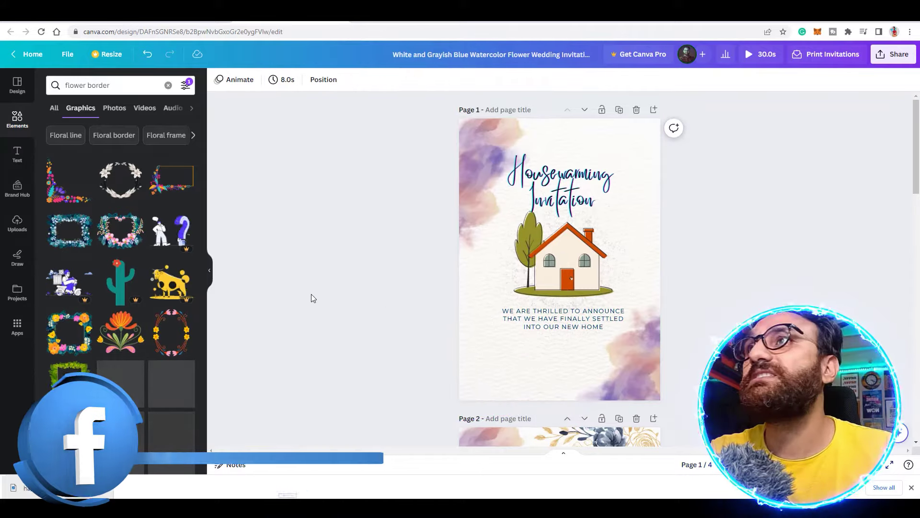
Add the multicoloured corner flower border to the lower-left corner of page 1 and look through more flower border graphics.
click(64, 196)
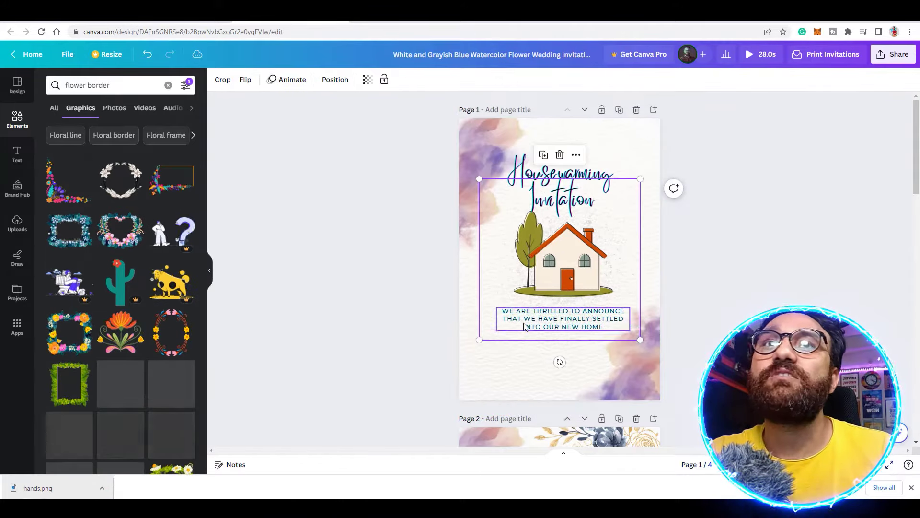
scroll(172, 327, down, 4)
scroll(172, 326, down, 5)
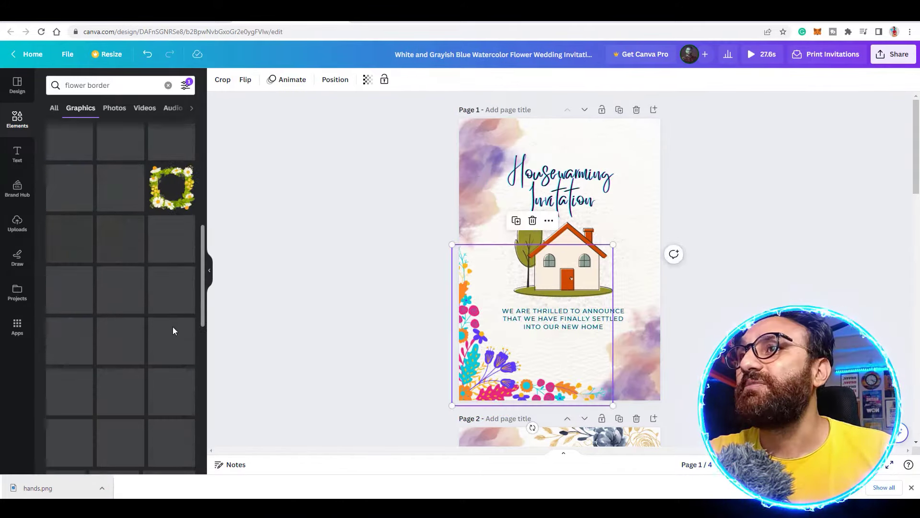
scroll(173, 327, up, 5)
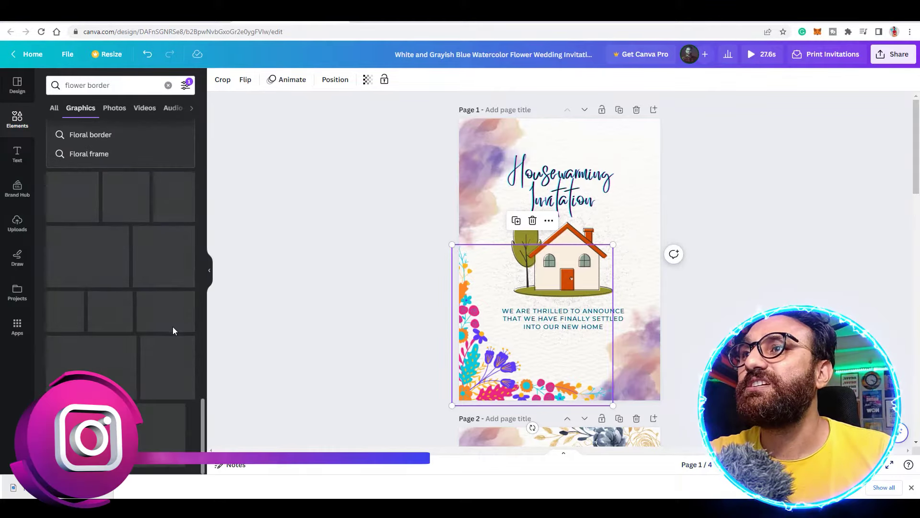
scroll(172, 330, up, 5)
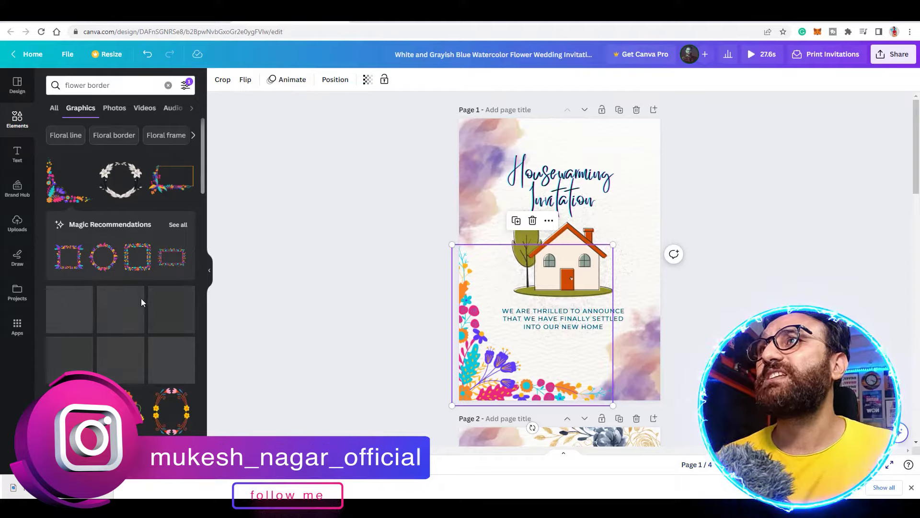
Add a second multicoloured corner flower border to page 1, resize and rotate it, and fit it into the upper-right corner.
scroll(142, 301, down, 5)
scroll(524, 377, down, 15)
click(524, 377)
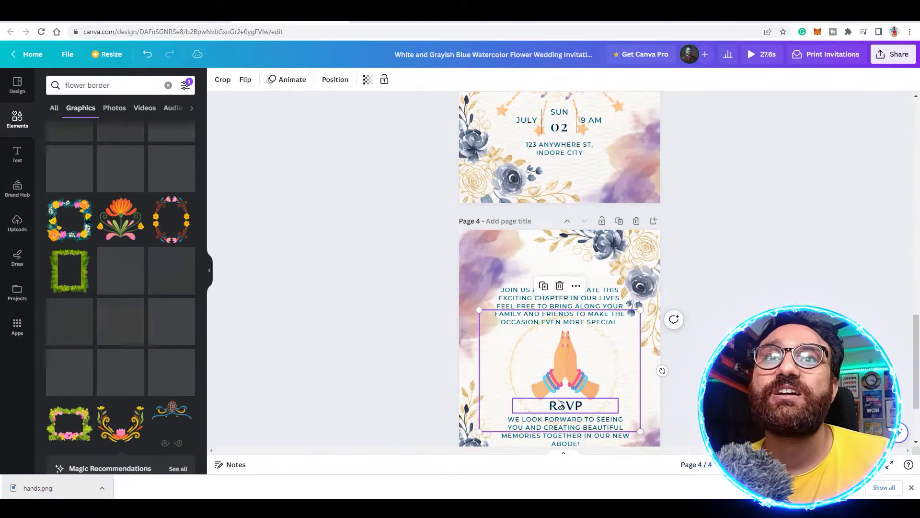
drag(563, 382, 564, 383)
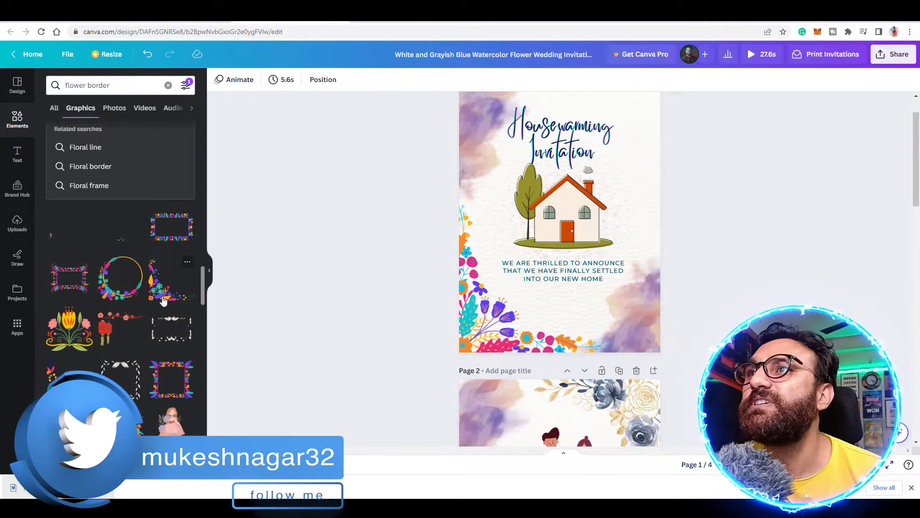
click(163, 300)
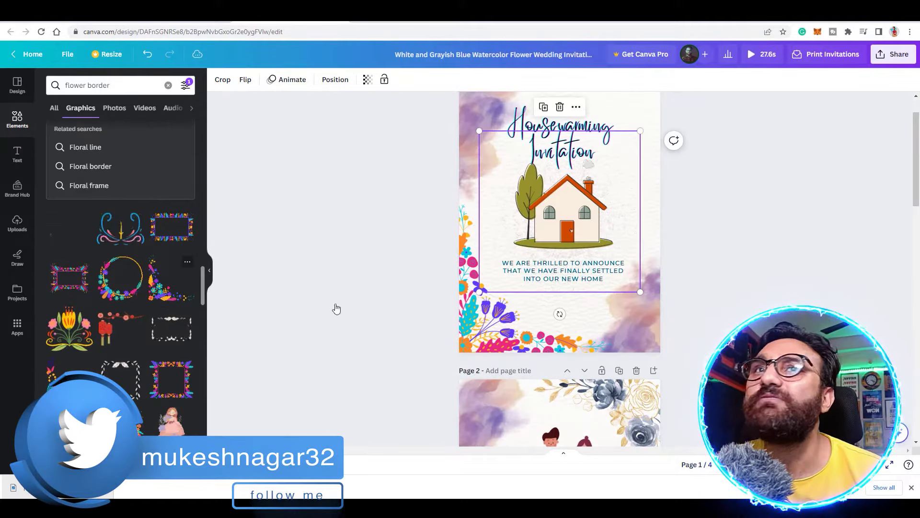
drag(564, 242, 715, 187)
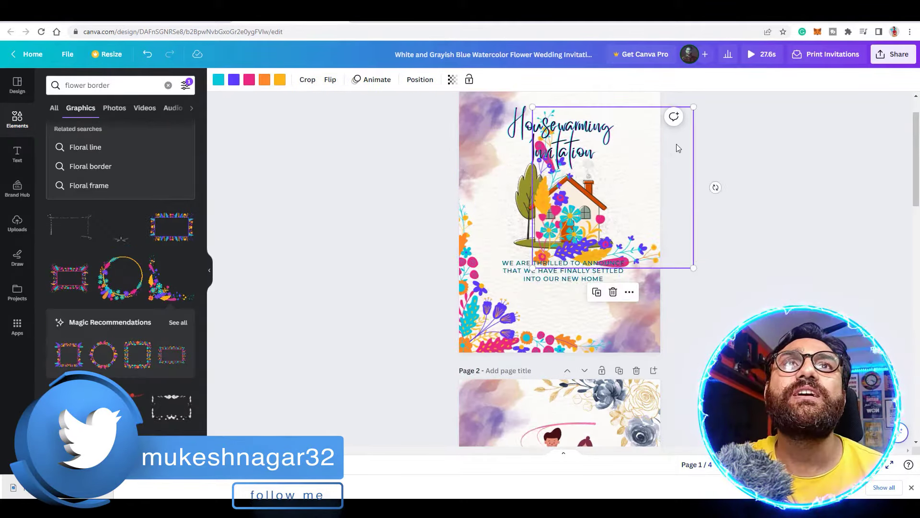
drag(695, 288, 593, 223)
drag(623, 158, 647, 186)
click(709, 212)
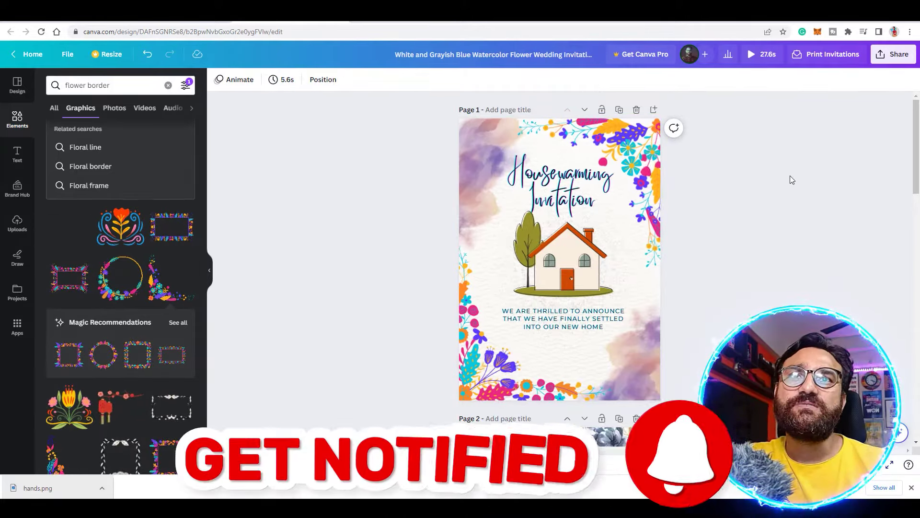
Review pages 1 to 4 to compare the multicoloured floral borders with the blue and gold flowers.
scroll(716, 215, down, 2)
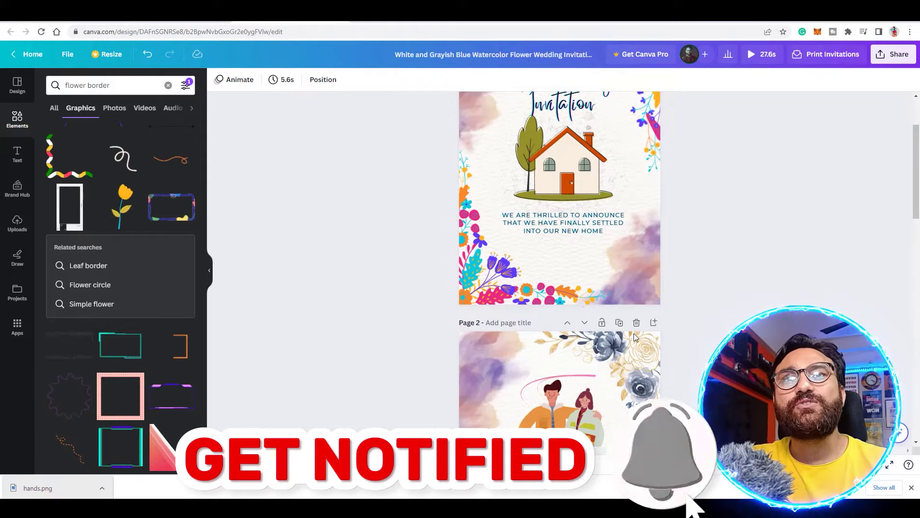
scroll(552, 421, down, 2)
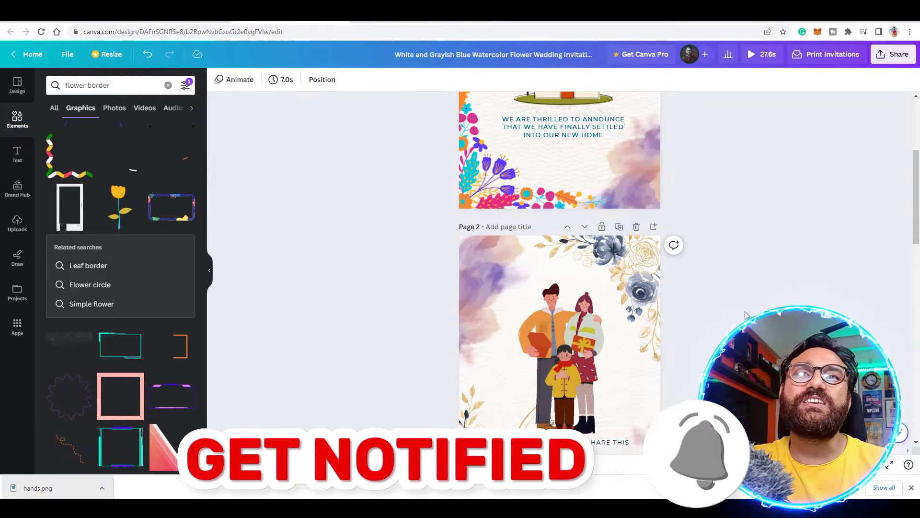
scroll(447, 223, up, 4)
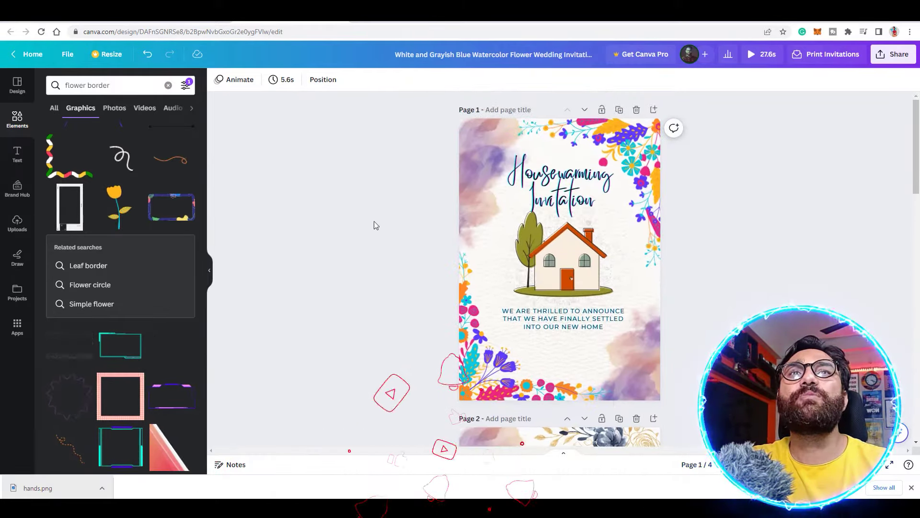
scroll(375, 223, down, 6)
scroll(375, 223, down, 3)
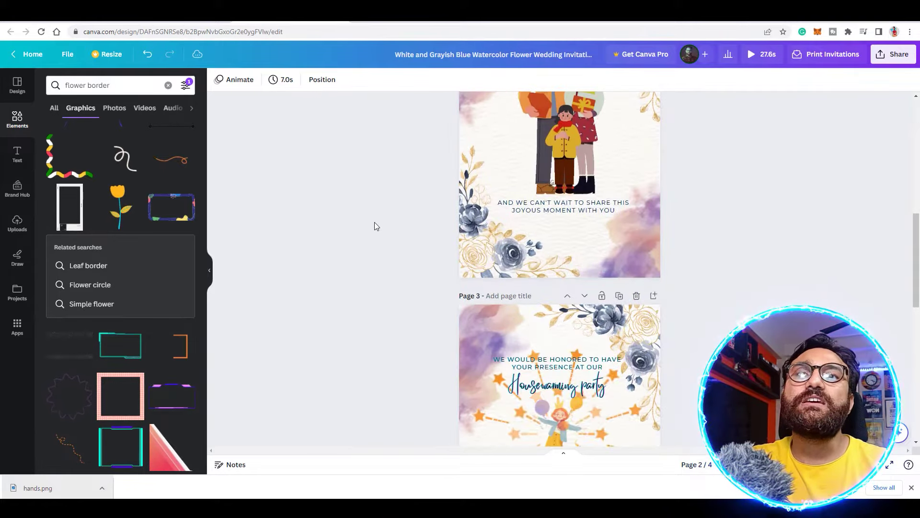
scroll(390, 243, down, 5)
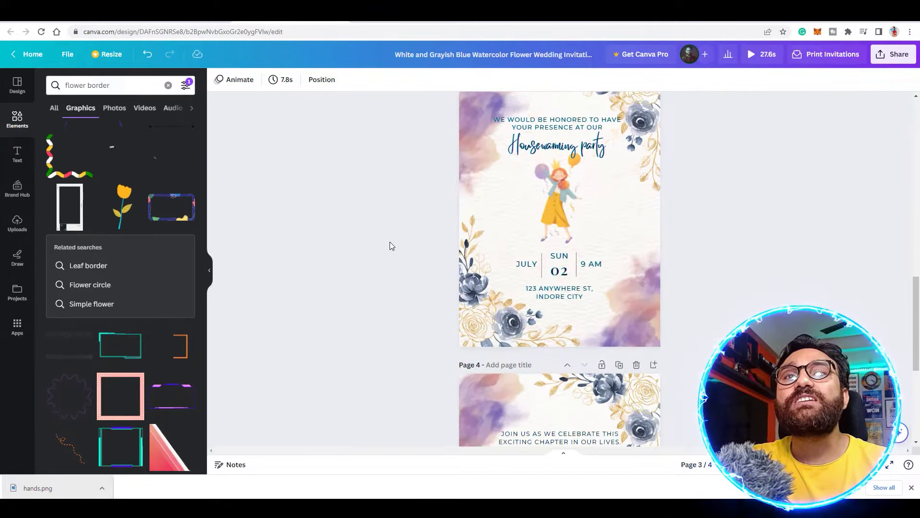
scroll(390, 242, down, 3)
Undo the multicoloured border changes on page 1 to restore the original blue and gold corner flowers.
scroll(390, 242, up, 12)
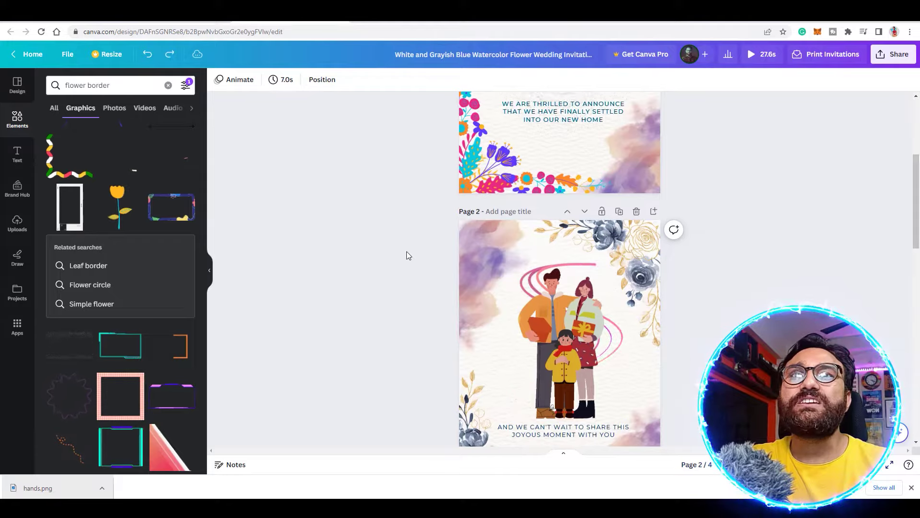
scroll(407, 255, up, 3)
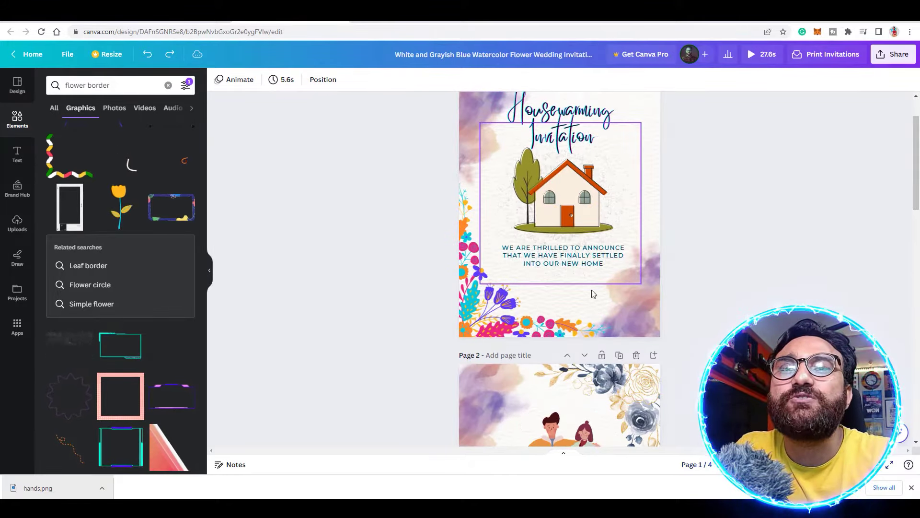
click(494, 318)
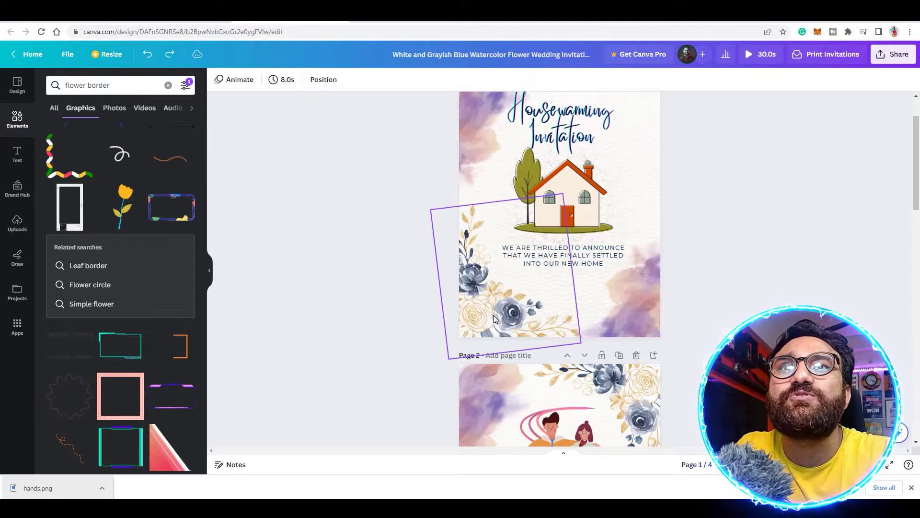
Check the invitation pages with the restored flowers and play the full animated preview through to the RSVP page.
scroll(387, 341, up, 1)
scroll(389, 339, down, 15)
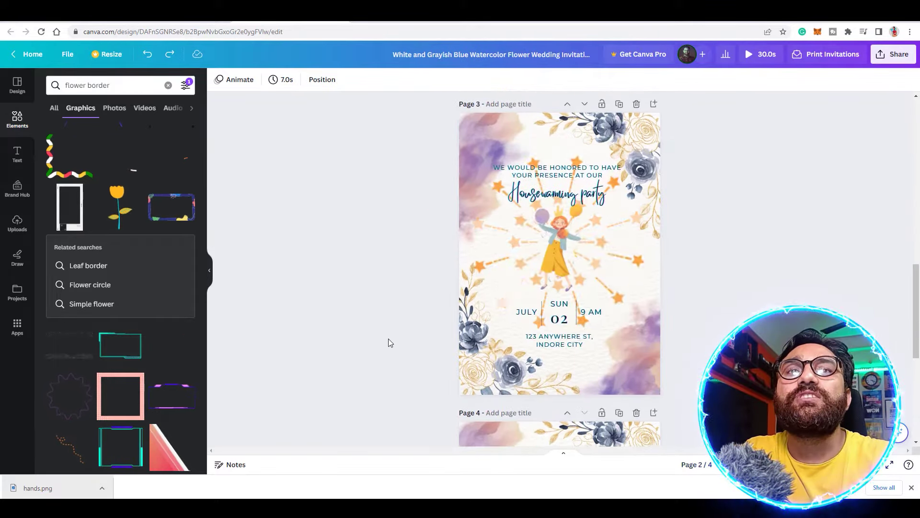
scroll(402, 335, up, 15)
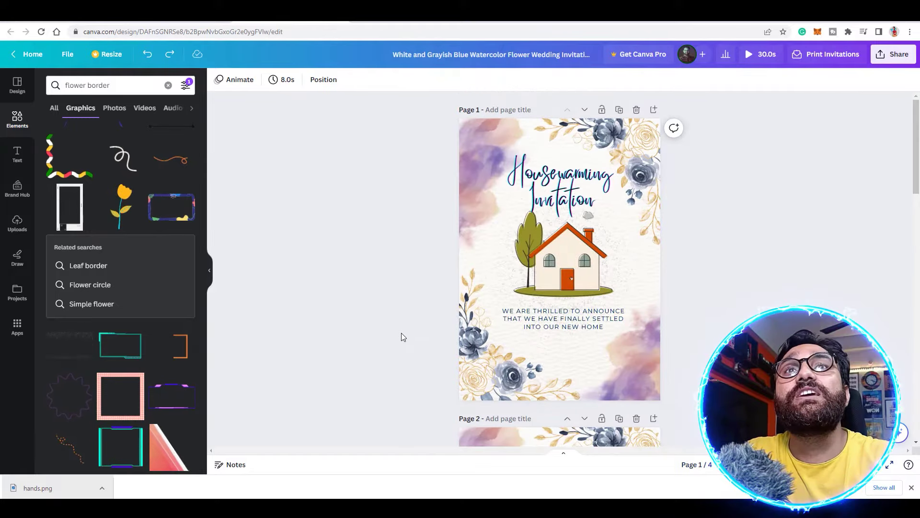
scroll(402, 338, down, 4)
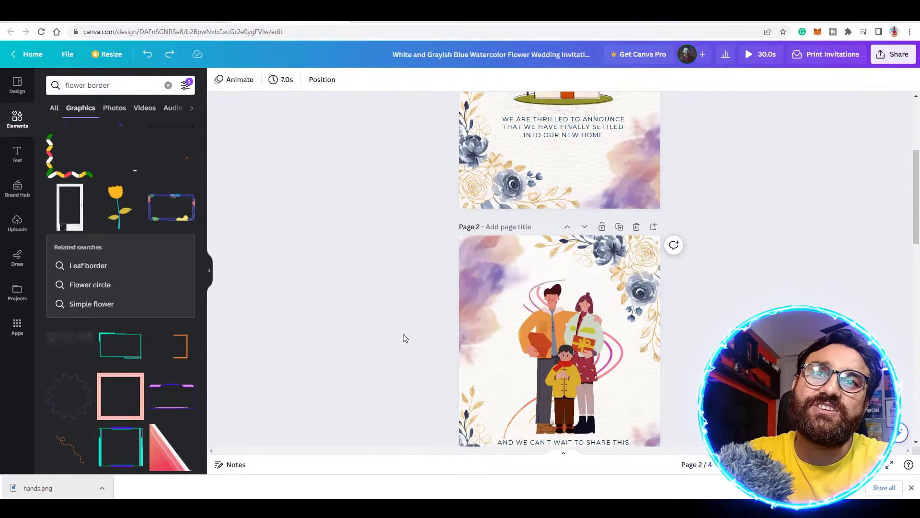
scroll(403, 338, up, 4)
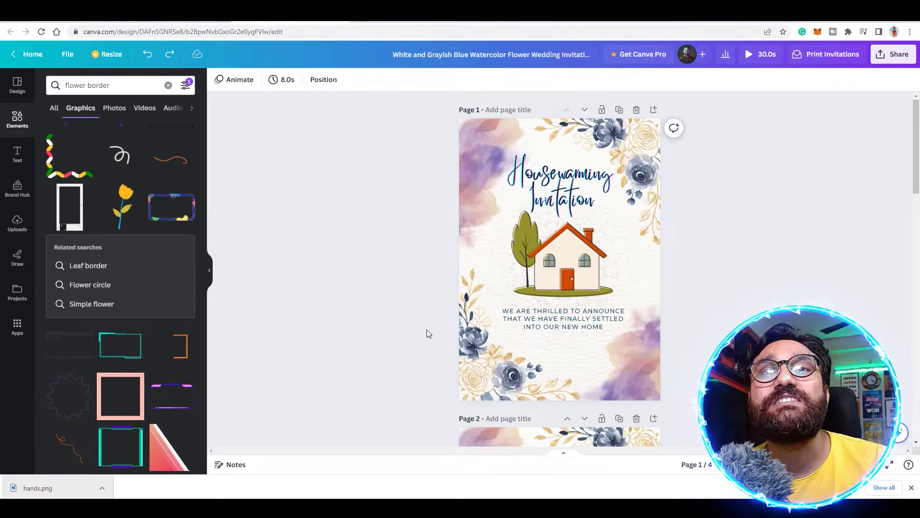
click(758, 55)
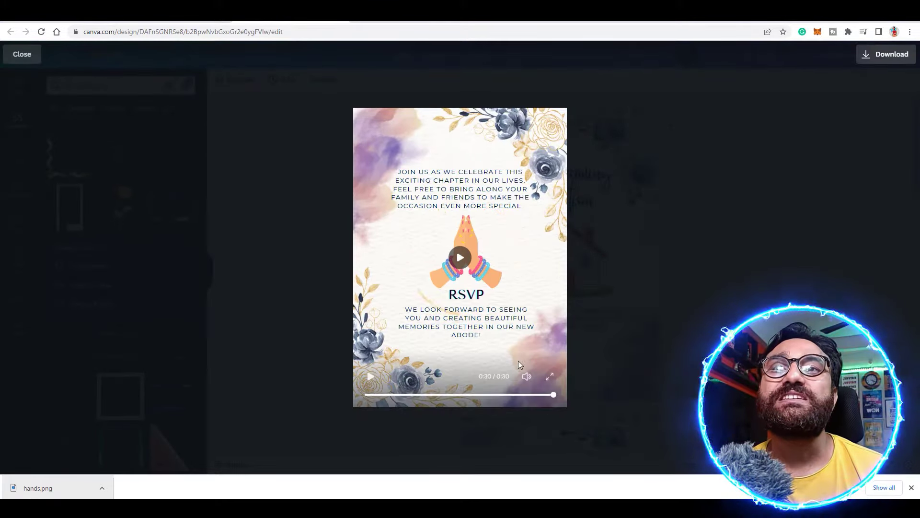
click(640, 327)
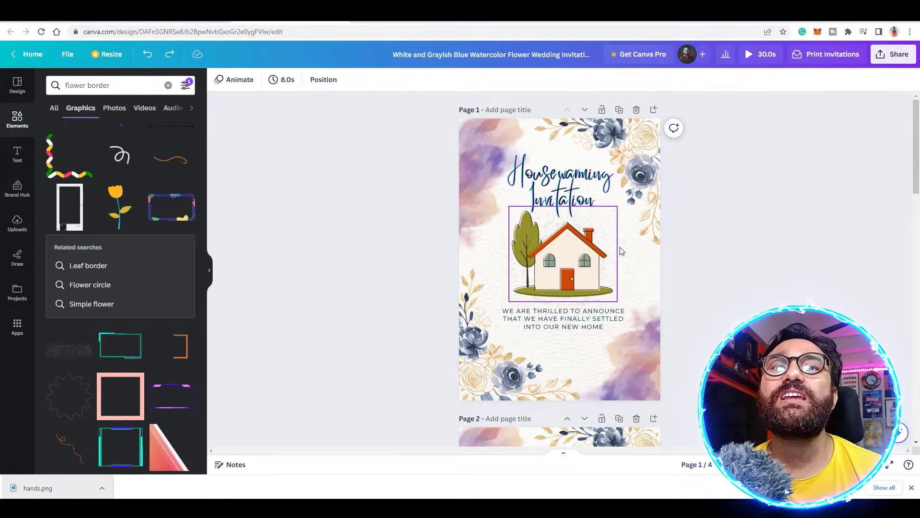
scroll(629, 264, down, 10)
scroll(631, 268, up, 10)
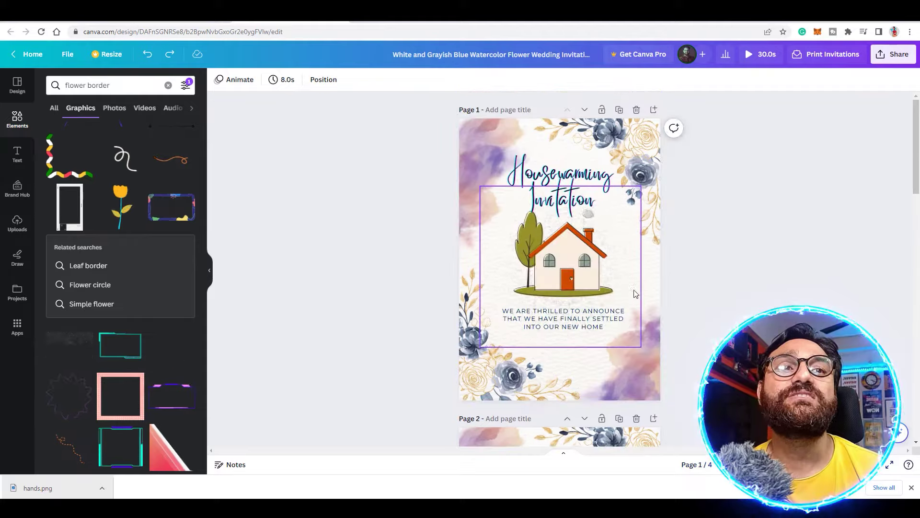
Download all four pages as an MP4 video at original quality and save it in Downloads under the suggested file name.
click(762, 57)
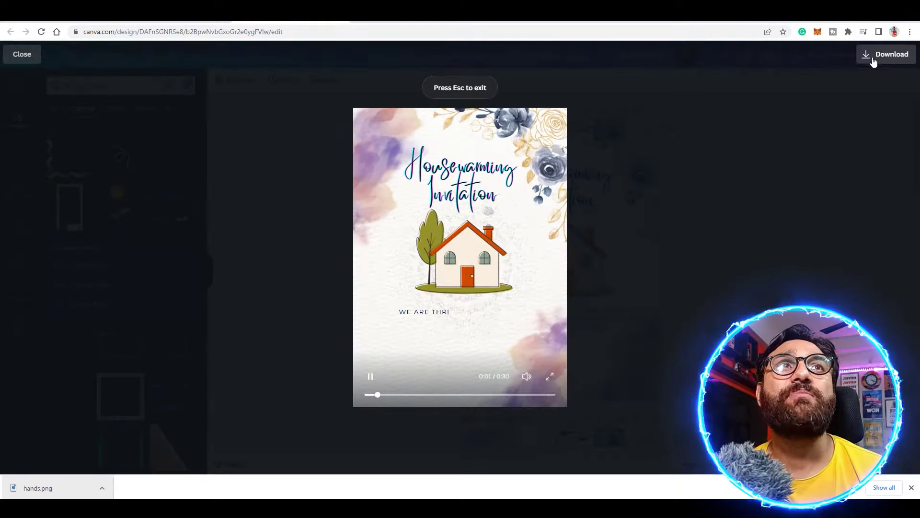
click(887, 62)
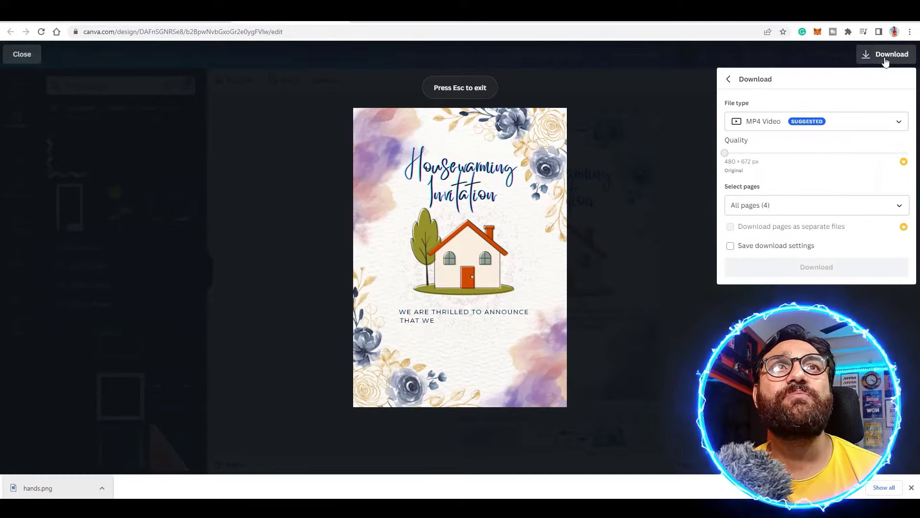
click(825, 129)
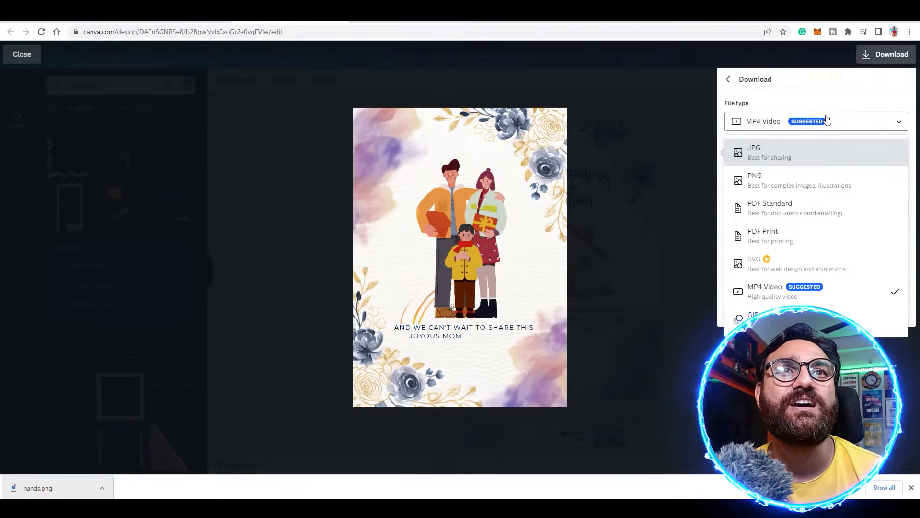
click(884, 119)
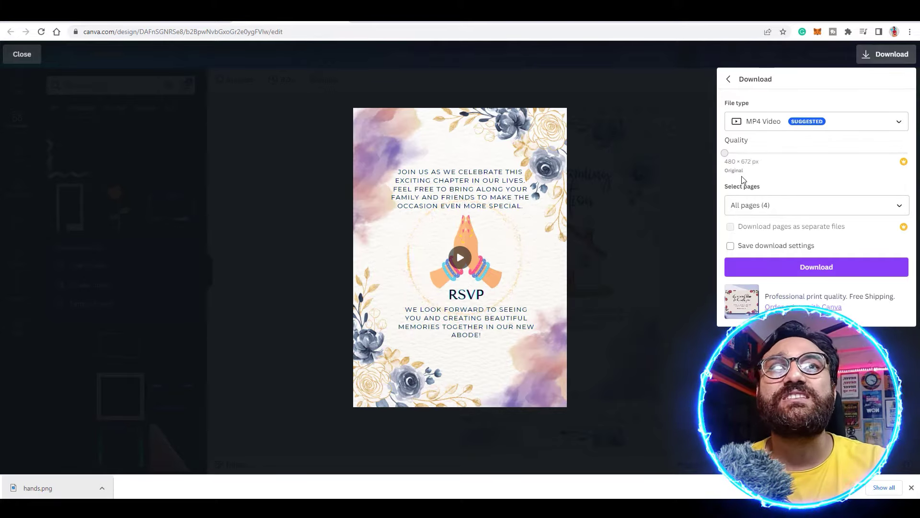
click(829, 273)
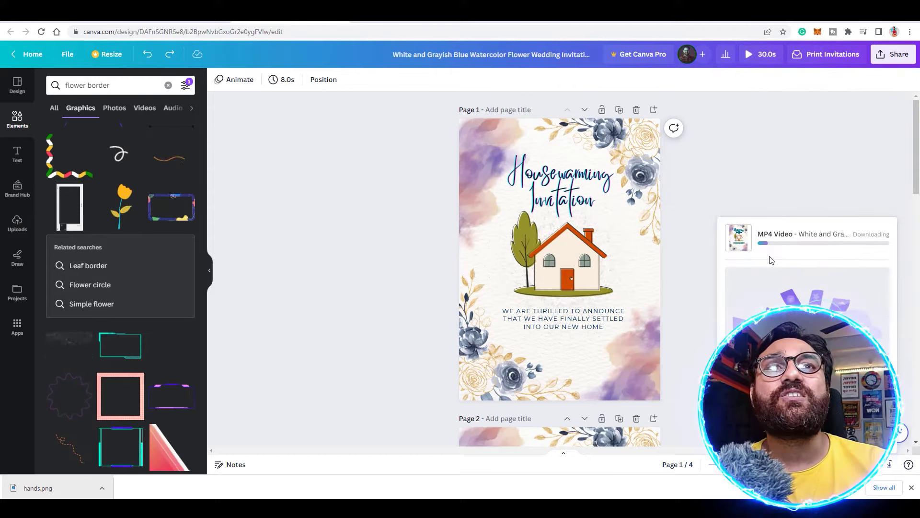
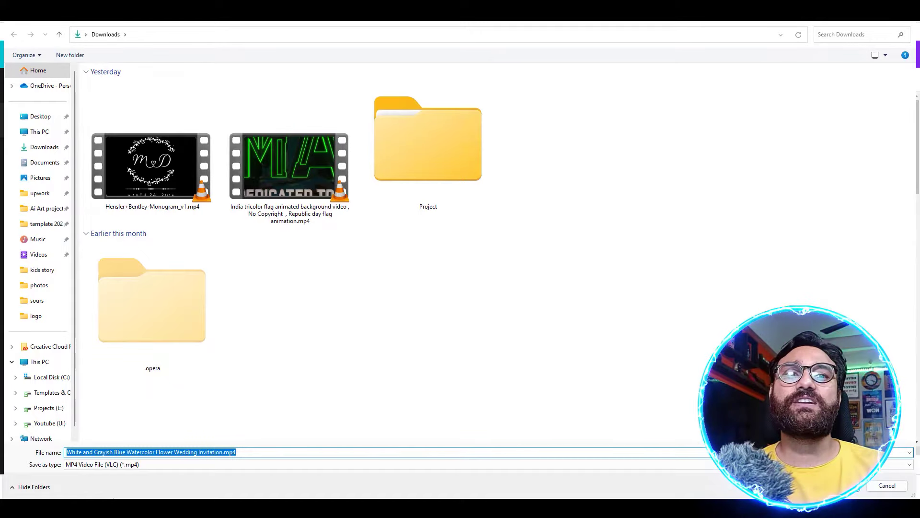
key(Return)
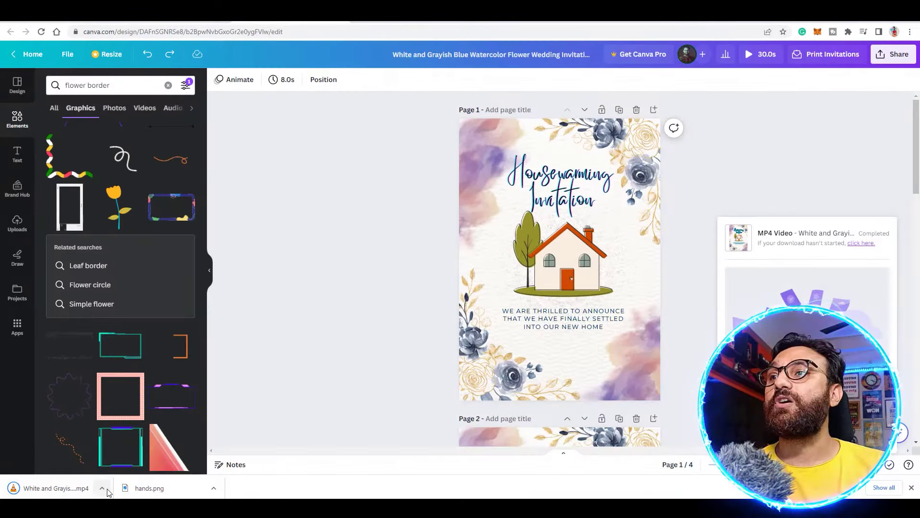
Play the downloaded invitation video in VLC media player, leave full screen, and place its window beside the design.
click(55, 488)
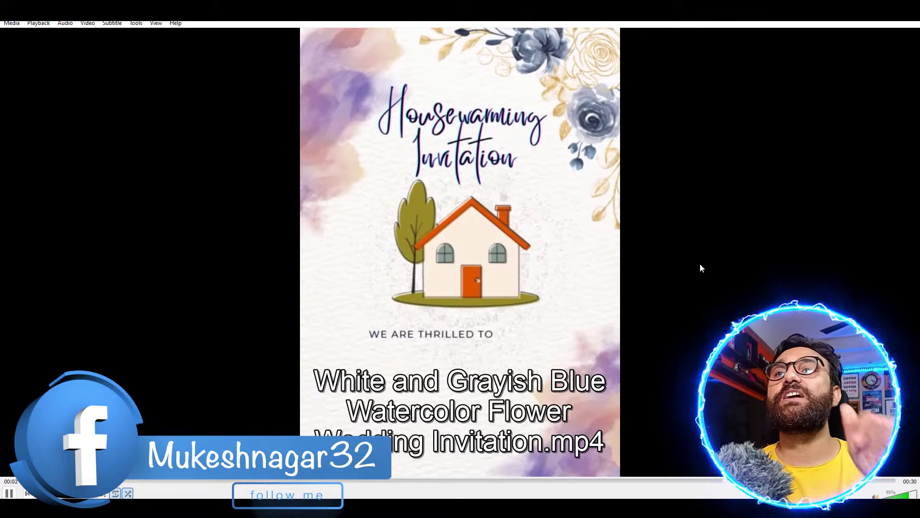
double_click(700, 263)
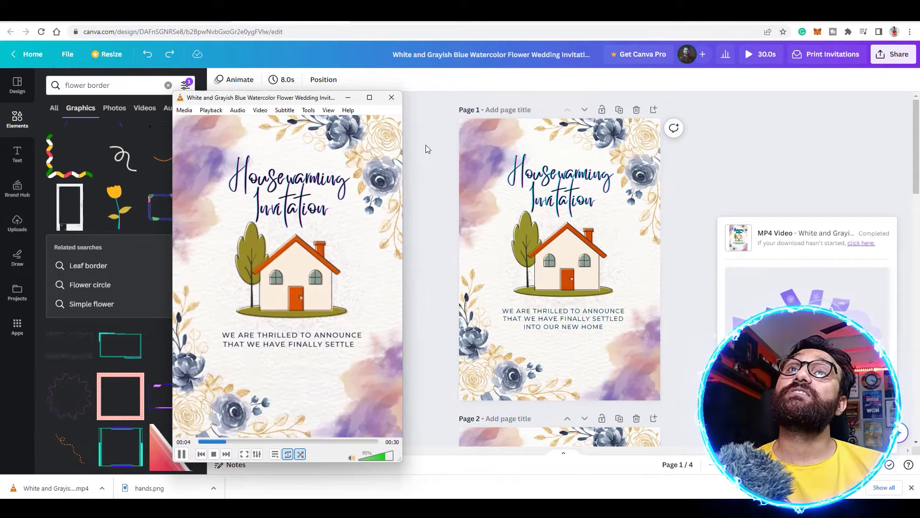
drag(269, 96, 330, 93)
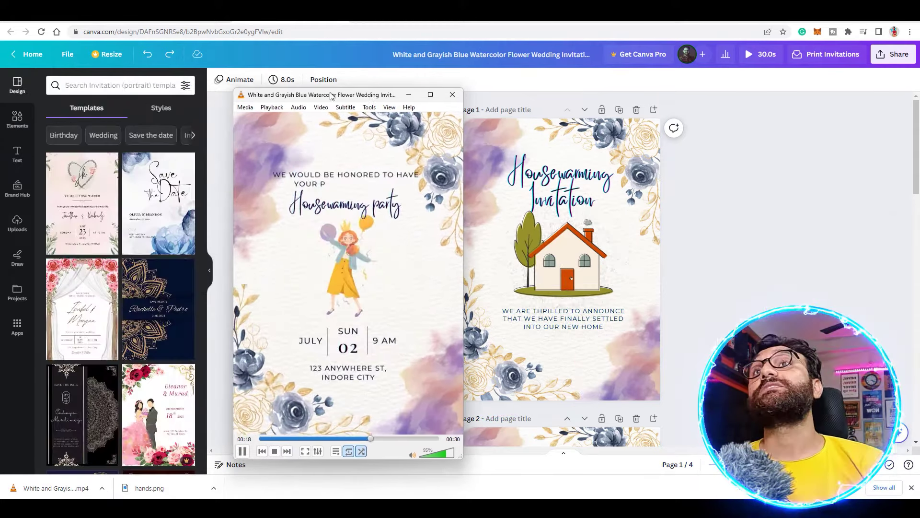
drag(330, 94, 320, 104)
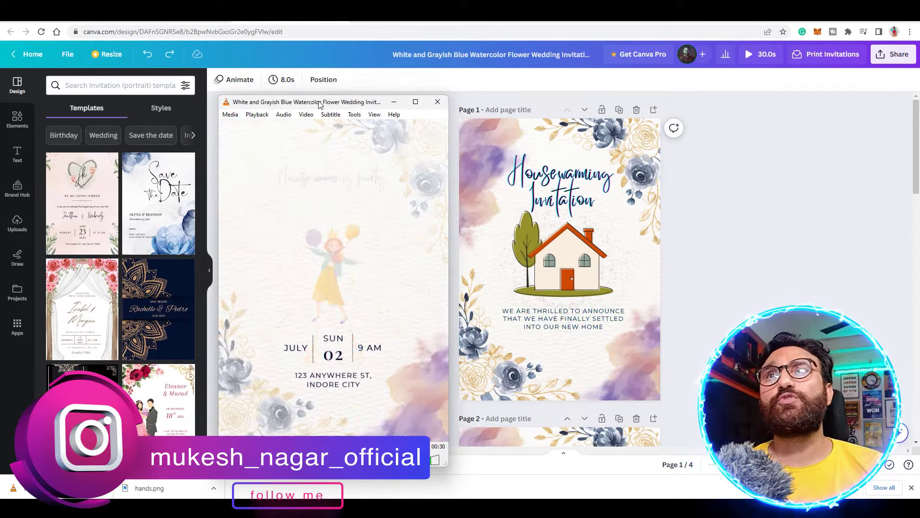